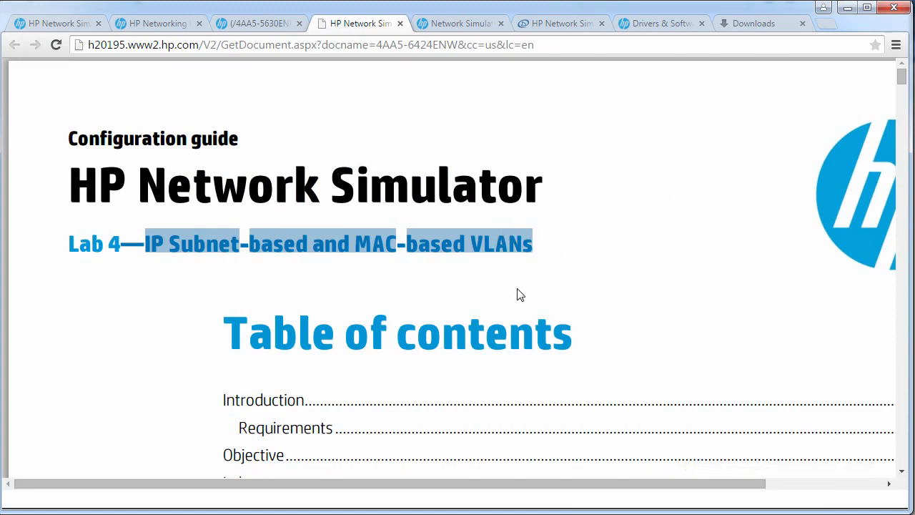
- Read the HP Pro Curve support thread, highlighting 'Provision OS' in the question
left_click(426, 27)
scroll(339, 318, "down", 2)
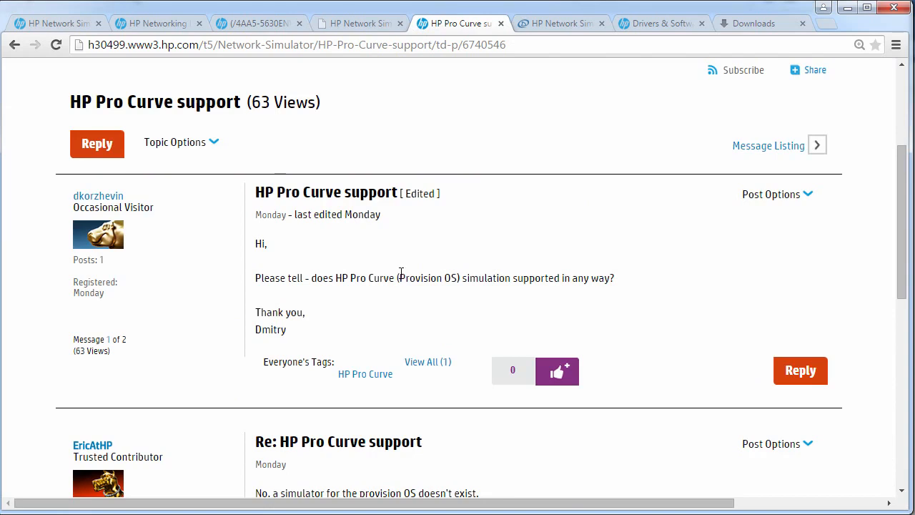
left_click_drag(399, 277, 464, 276)
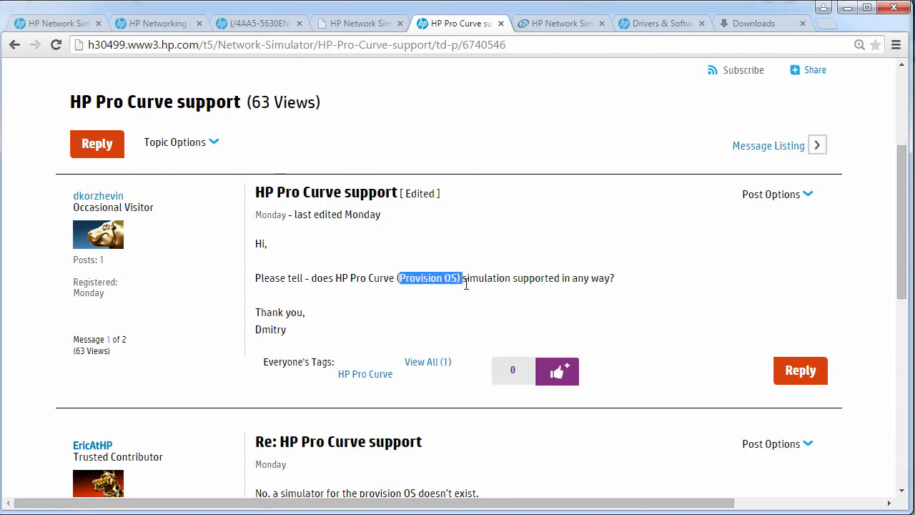
scroll(466, 284, "down", 1)
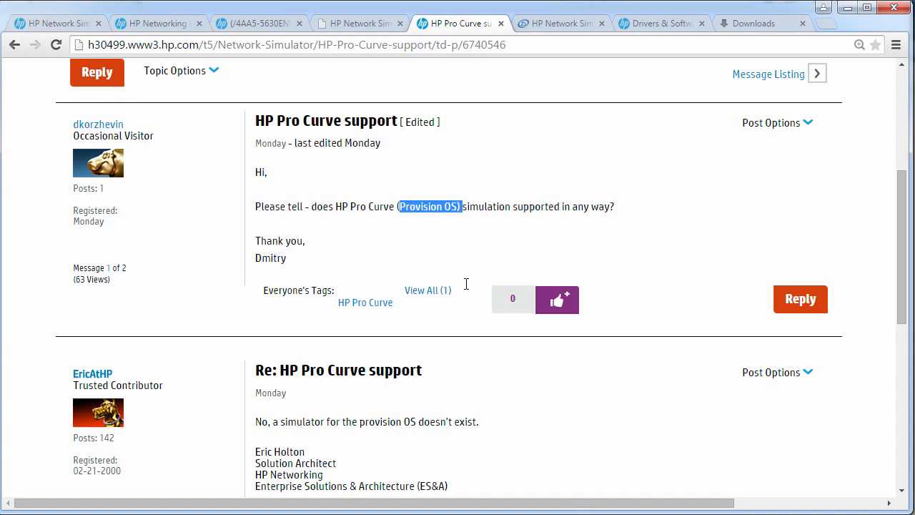
scroll(466, 284, "down", 2)
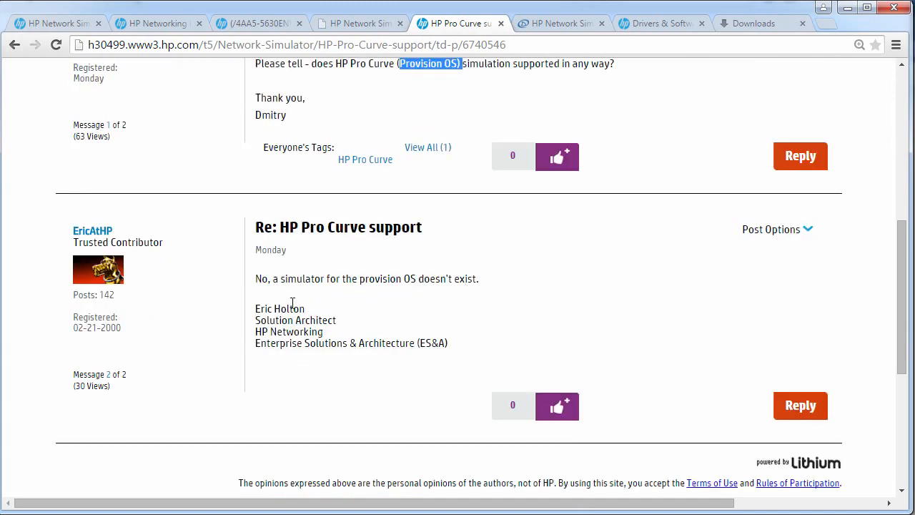
- Highlight the reply saying no simulator exists, then go back to the Network Simulator board
left_click_drag(255, 279, 464, 276)
left_click(479, 311)
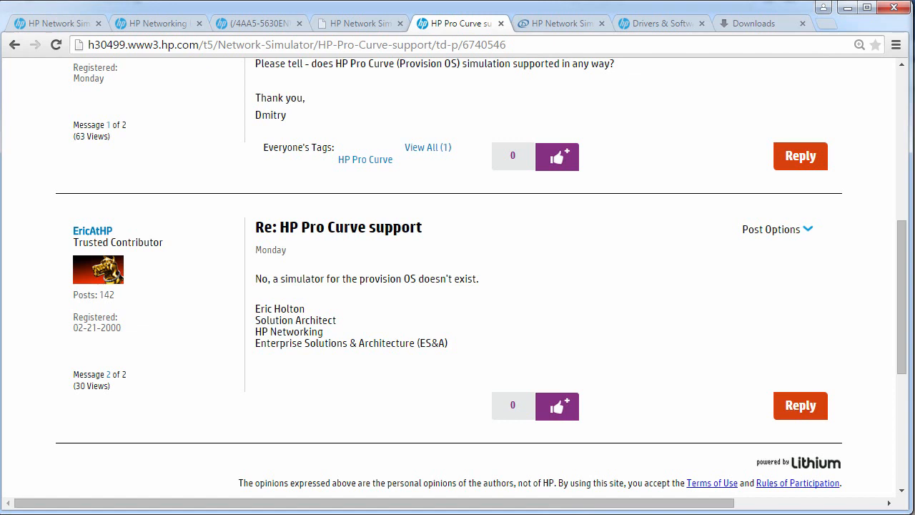
left_click(14, 46)
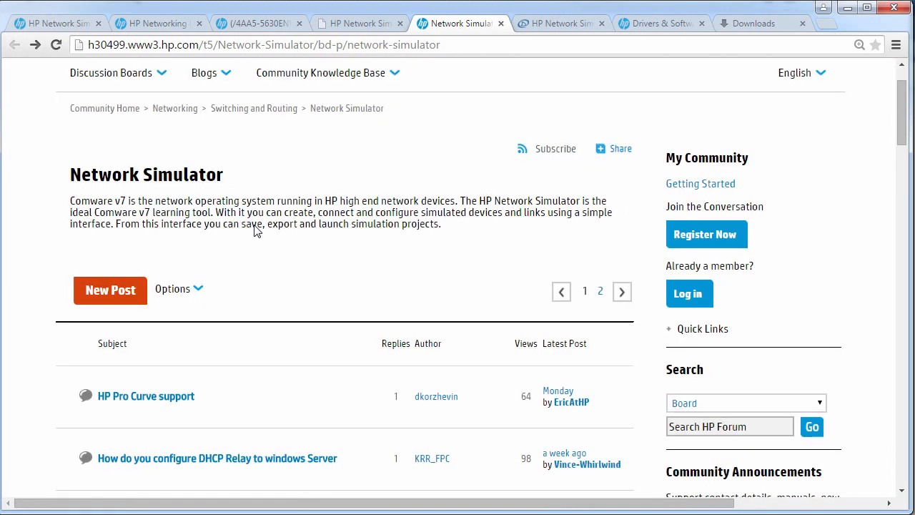
key("ctrl+Tab")
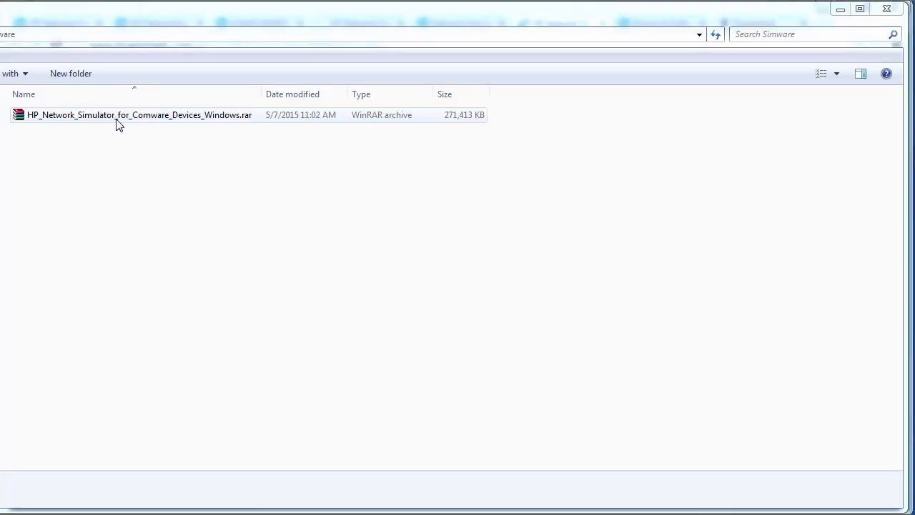
- Extract HP_Network_Simulator_for_Comware_Devices_Windows.rar into the current folder
left_click(119, 125)
right_click(119, 125)
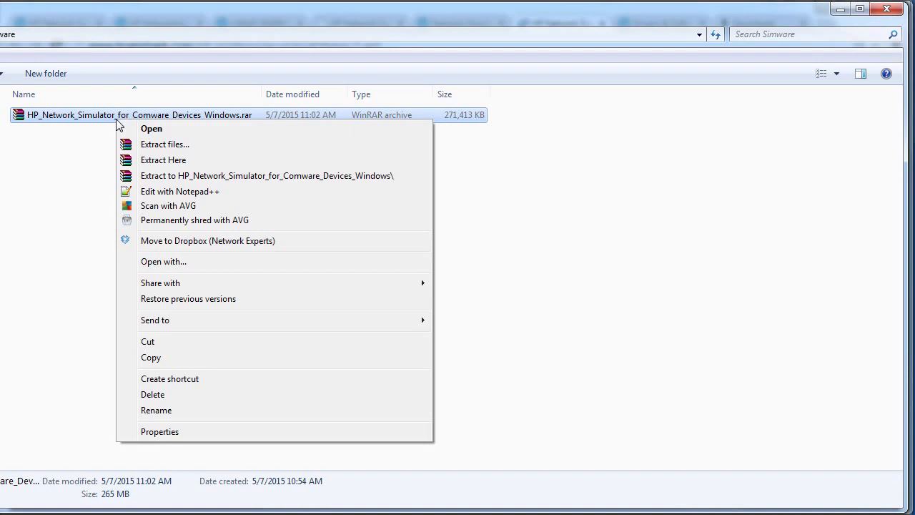
left_click(193, 160)
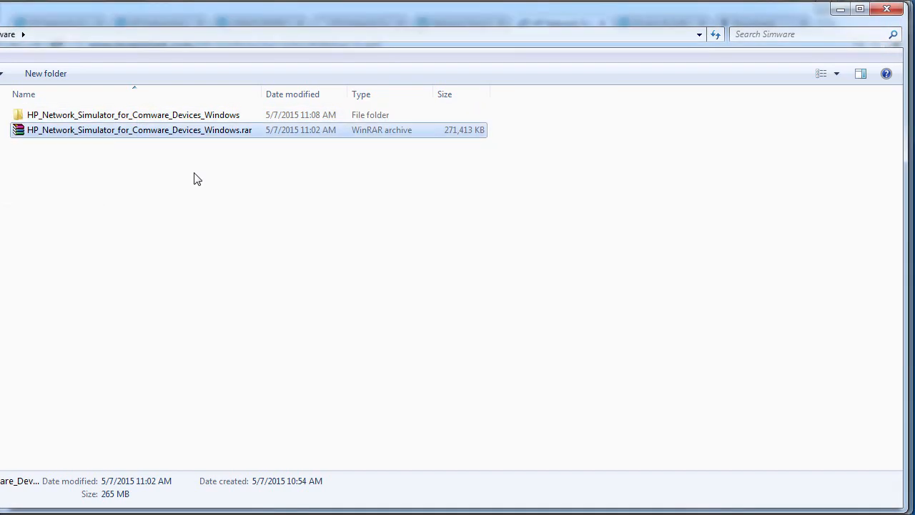
- Open the Windows User Guide PDF from the nested extracted folder and move it top-left
double_click(183, 116)
double_click(181, 116)
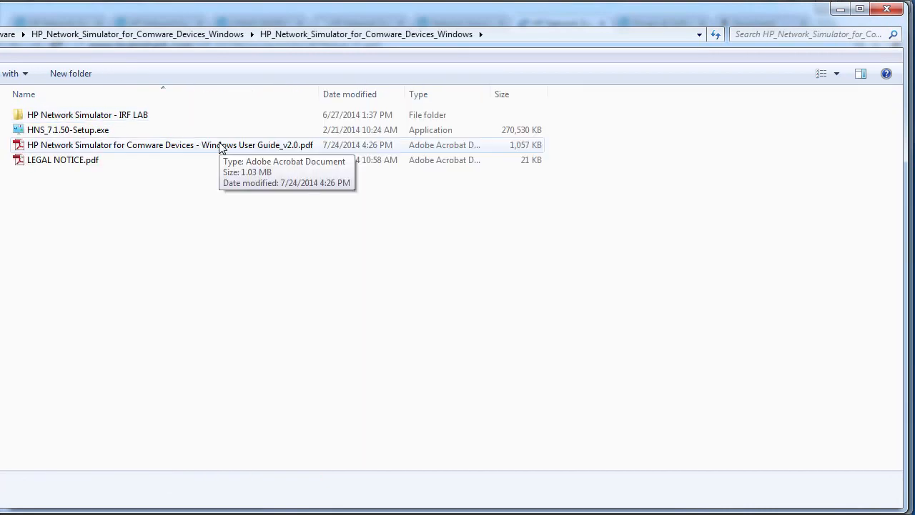
double_click(220, 145)
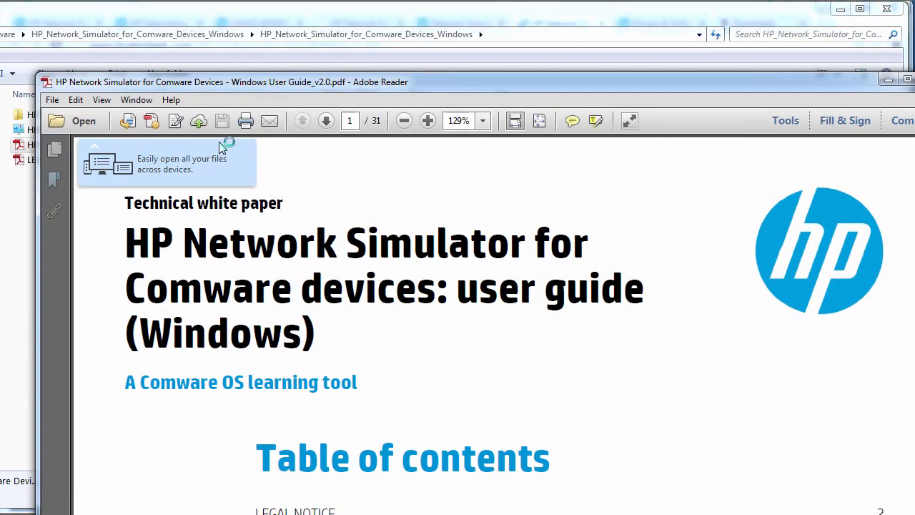
left_click_drag(201, 83, 172, 14)
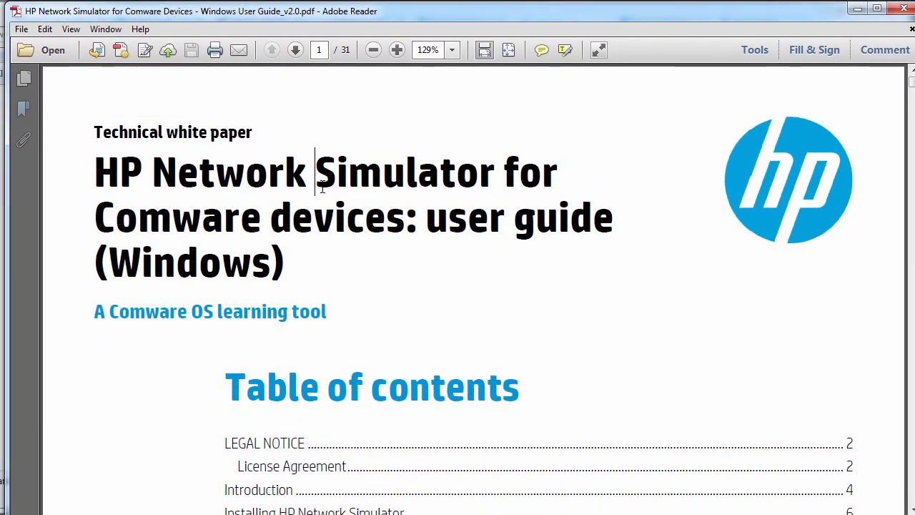
- Review the guide's System and Security path and VBOX_INSTALL_PATH prerequisite, then open IRF LAB GUIDE.pdf
scroll(322, 226, "down", 20)
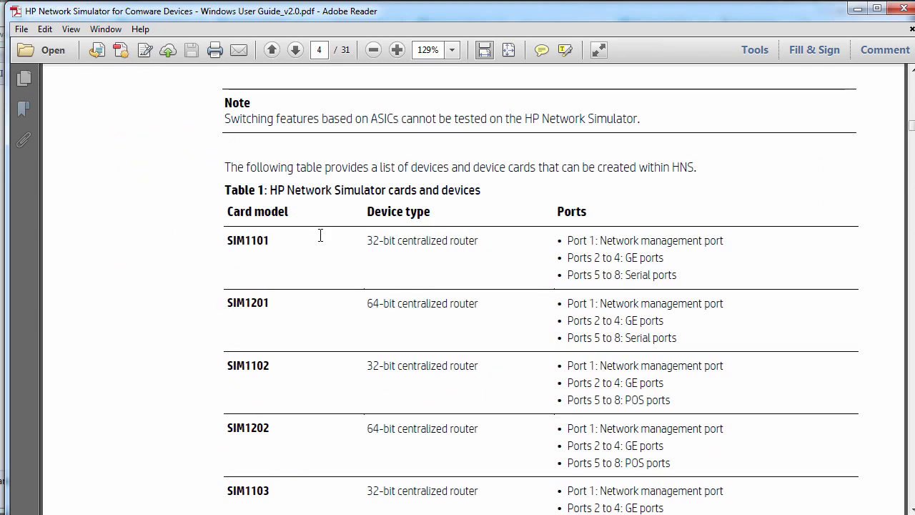
scroll(322, 240, "down", 15)
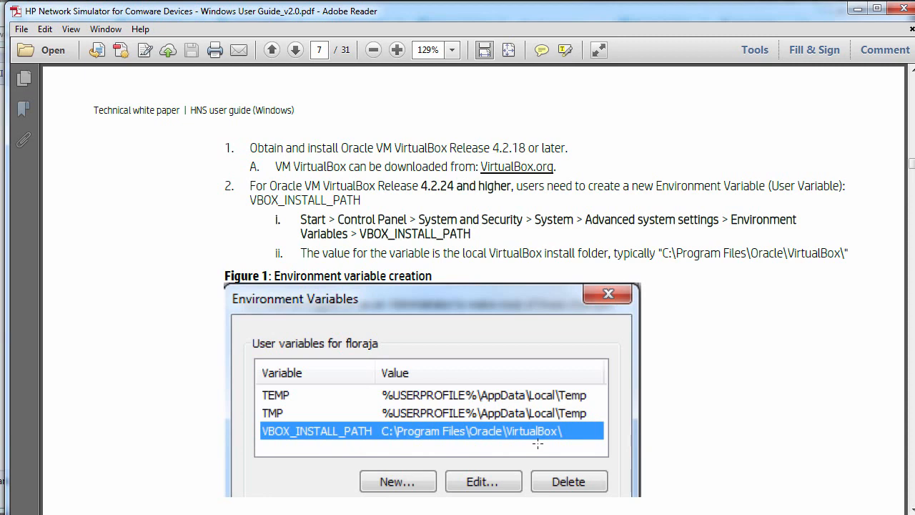
left_click_drag(338, 219, 709, 224)
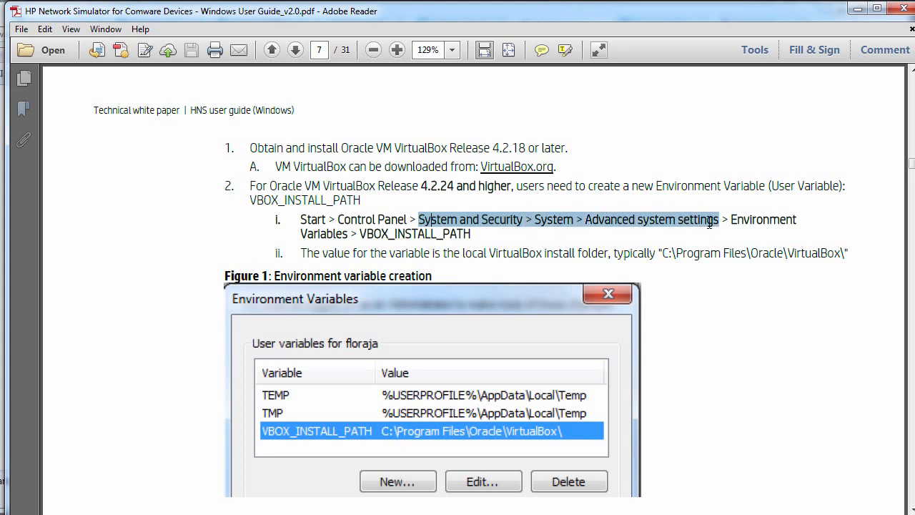
left_click_drag(366, 234, 472, 234)
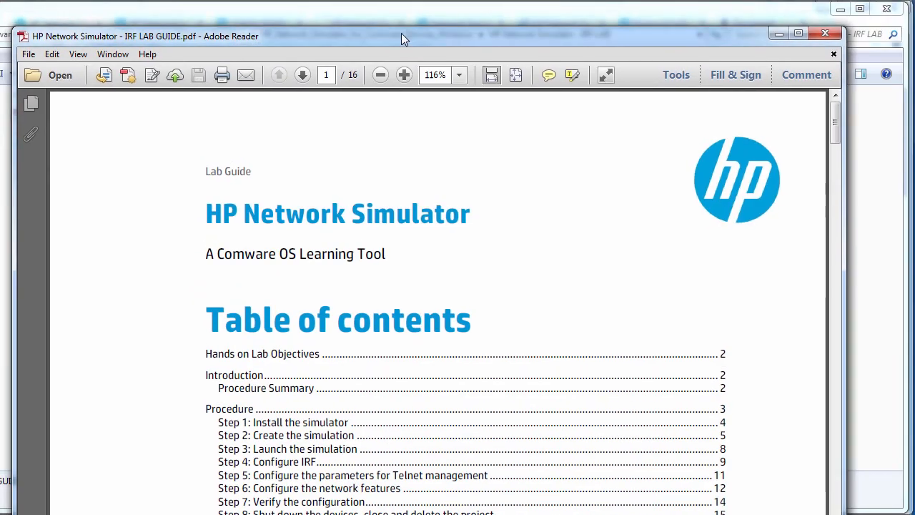
double_click(401, 33)
left_click_drag(382, 295, 390, 10)
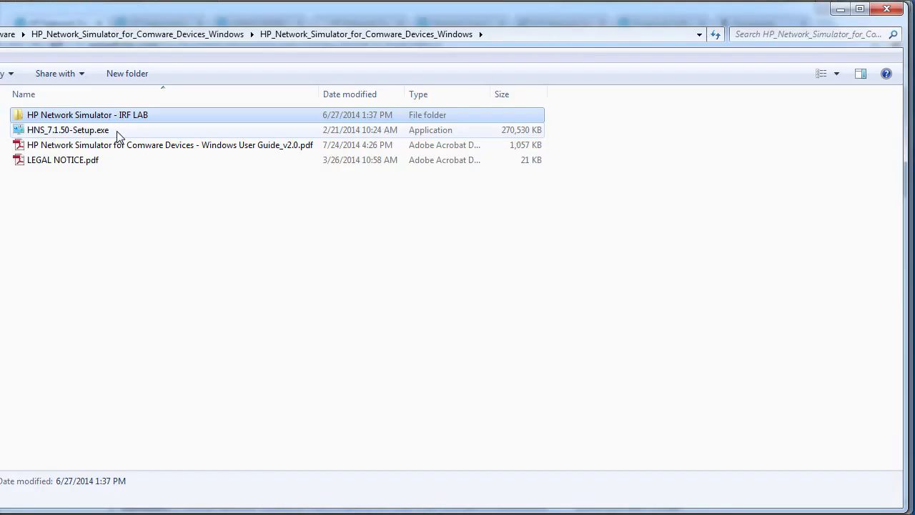
- Run HNS_7.1.50-Setup.exe past the security warning and center the VirtualBox-not-installed prompt
double_click(118, 133)
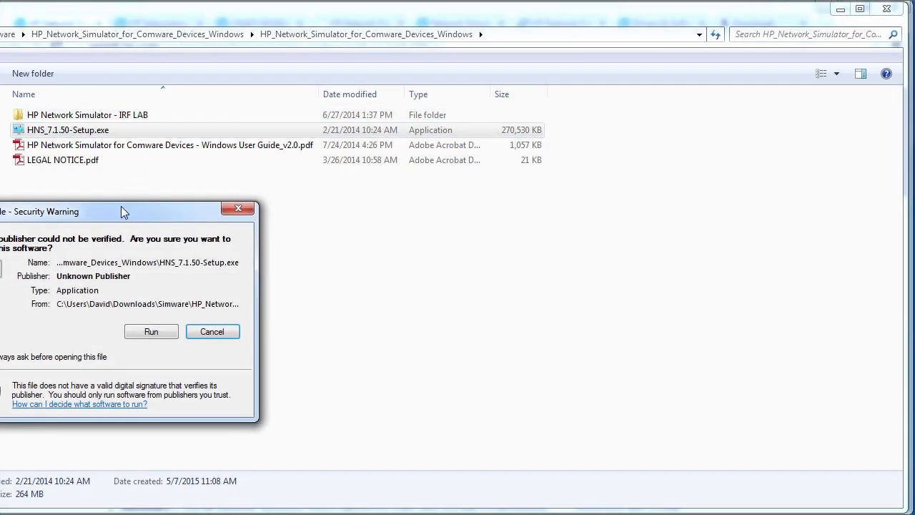
left_click_drag(121, 206, 274, 209)
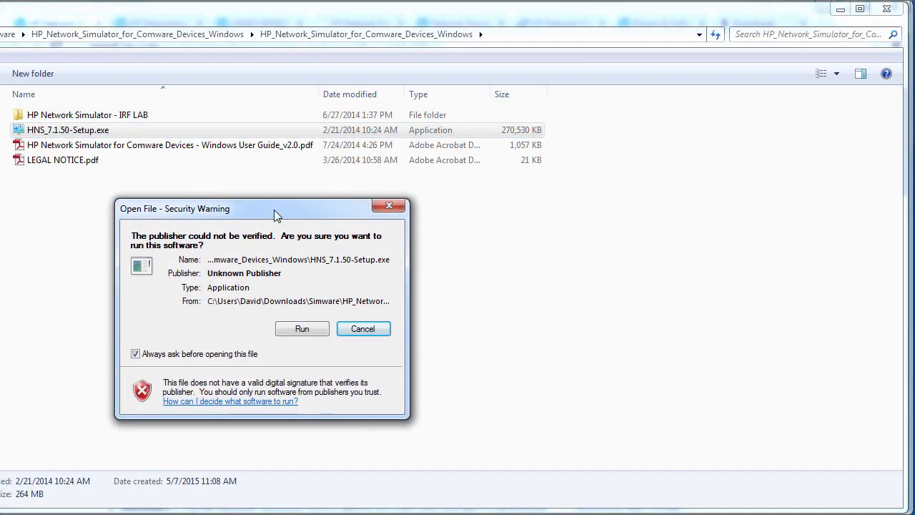
left_click(303, 333)
left_click_drag(136, 270, 406, 254)
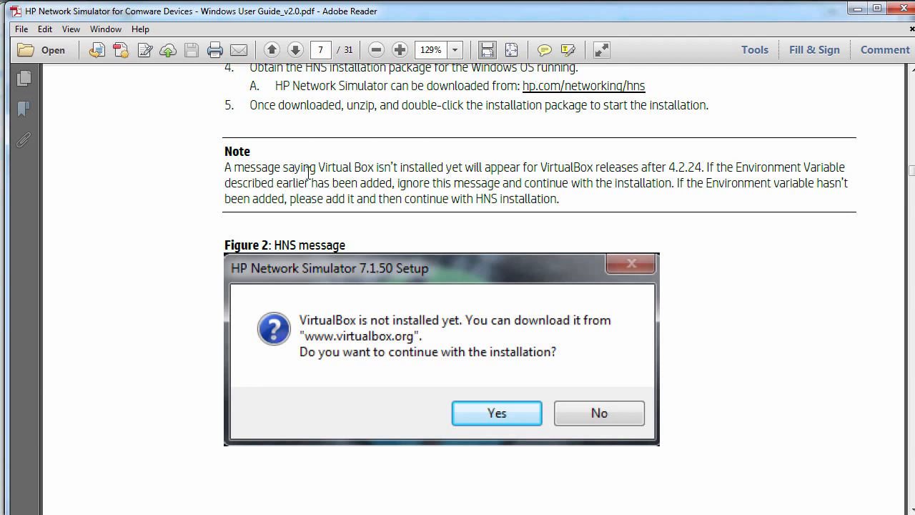
left_click_drag(308, 173, 469, 167)
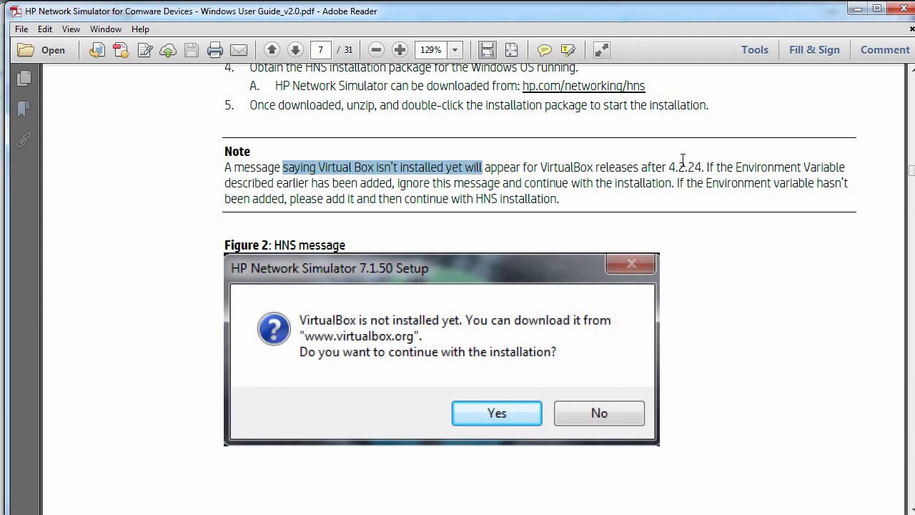
left_click_drag(737, 167, 844, 169)
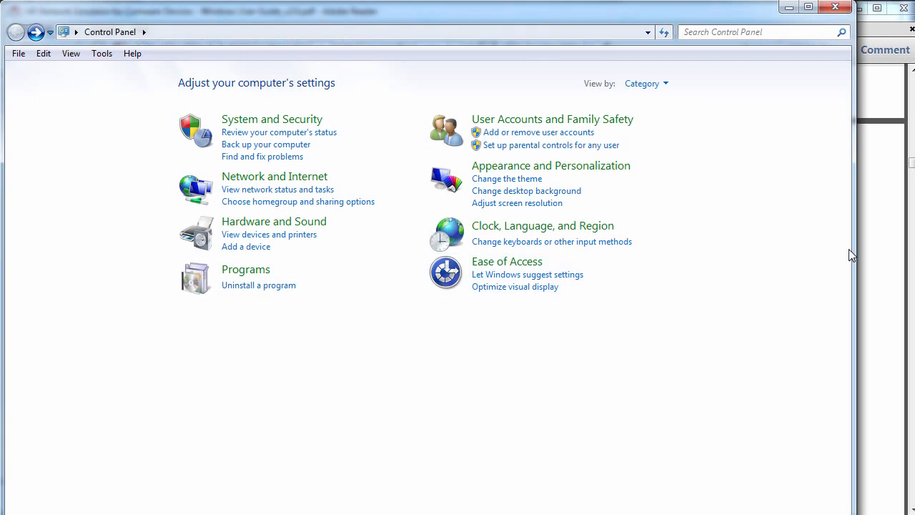
- Search Control Panel for 'adva', open advanced system settings, and inspect VBOX_INSTALL_PATH in Environment Variables
left_click_drag(855, 254, 910, 248)
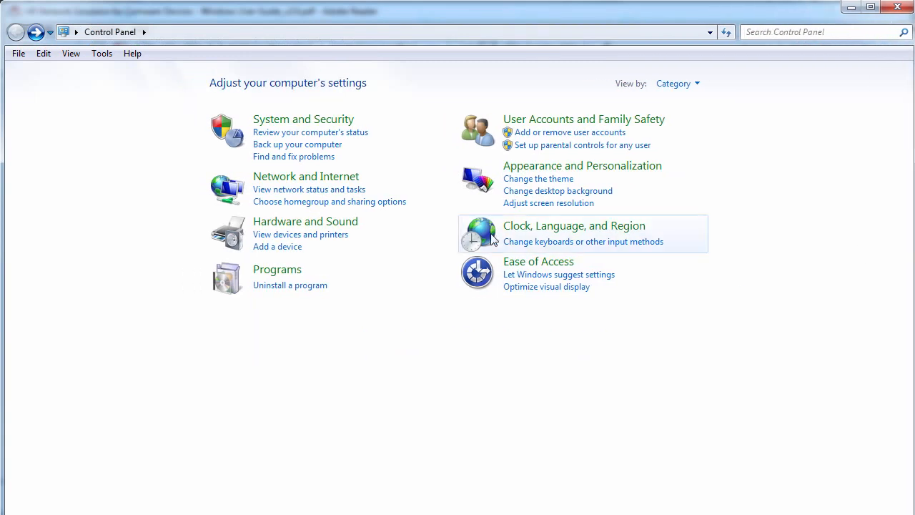
left_click(280, 120)
left_click(801, 34)
type("adva")
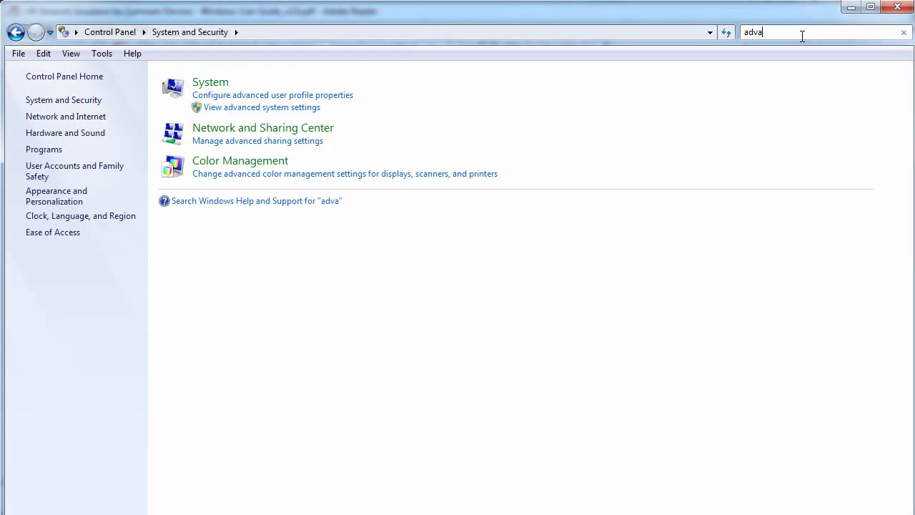
left_click(268, 108)
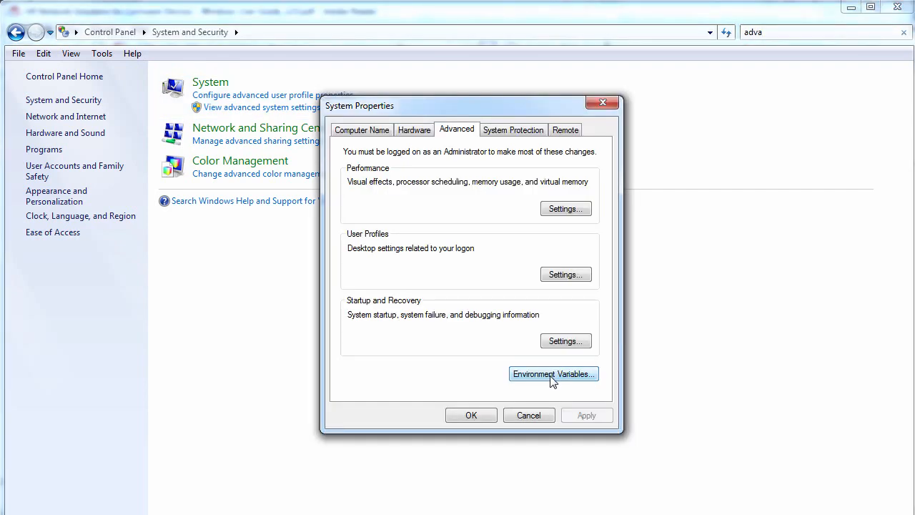
left_click(553, 375)
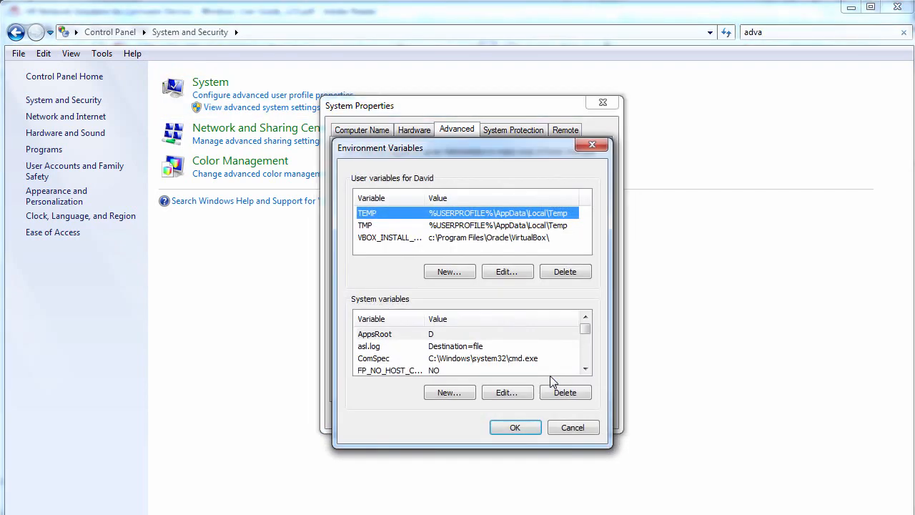
left_click(406, 240)
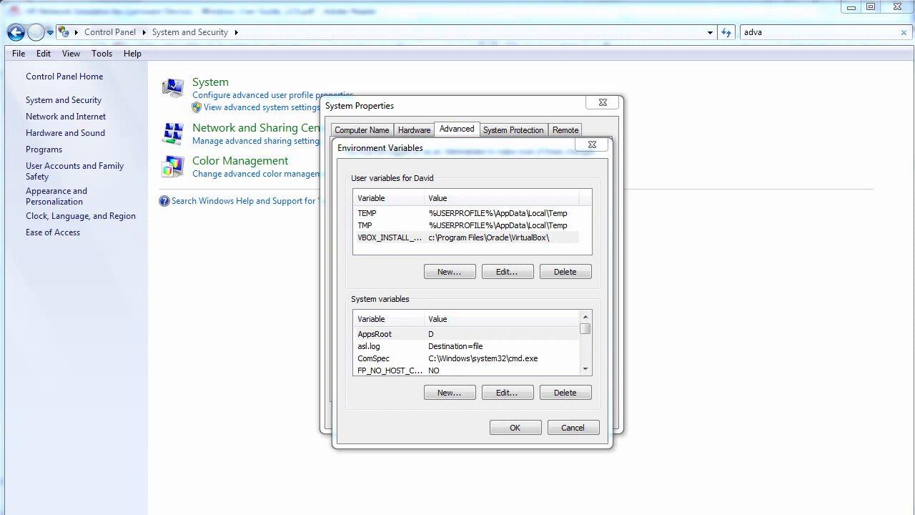
left_click_drag(426, 197, 472, 196)
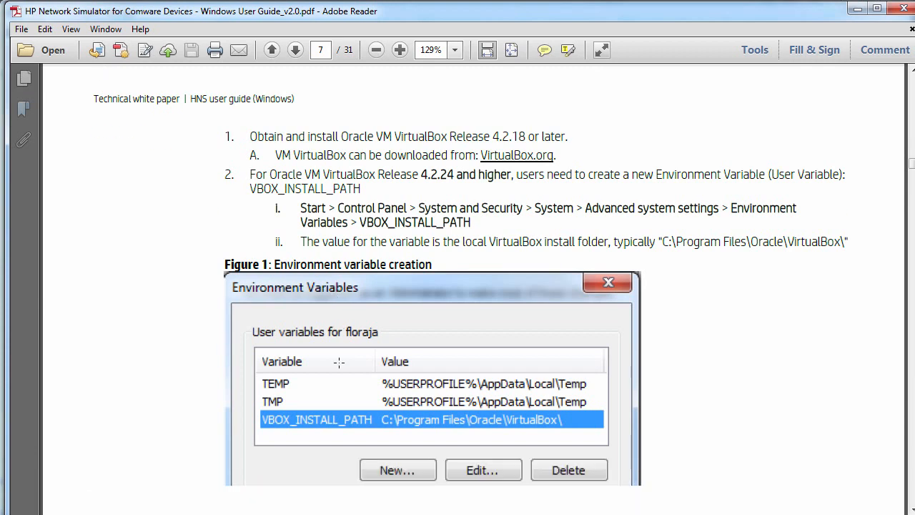
- Highlight the 'HNS user guide (Windows)' page header in the user guide
scroll(339, 363, "down", 1)
scroll(339, 363, "up", 1)
left_click_drag(191, 98, 278, 89)
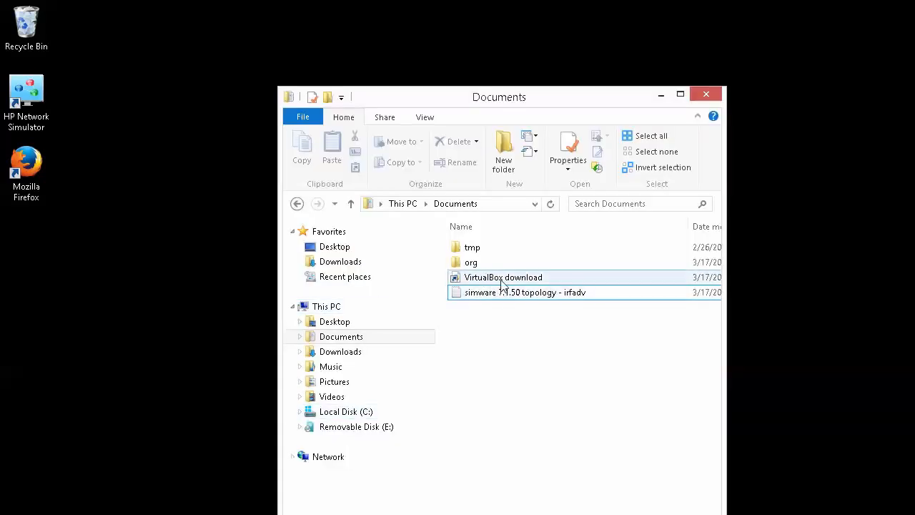
- Open virtualbox.org's Downloads page with the 4.3.26 binaries, then minimize the browser
double_click(480, 276)
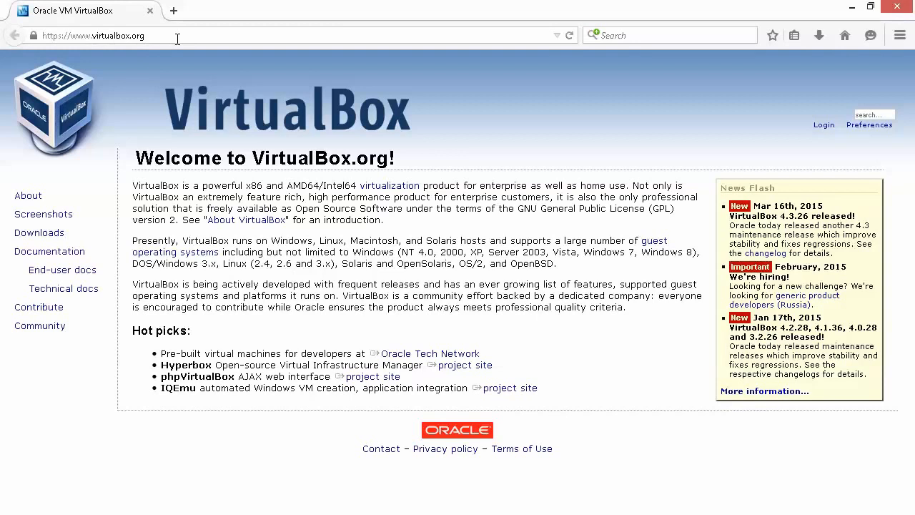
left_click(49, 236)
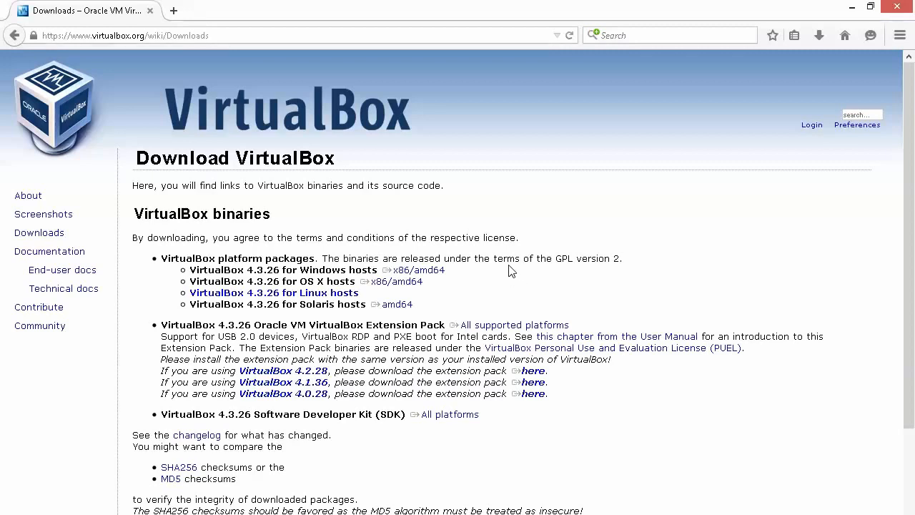
left_click(853, 8)
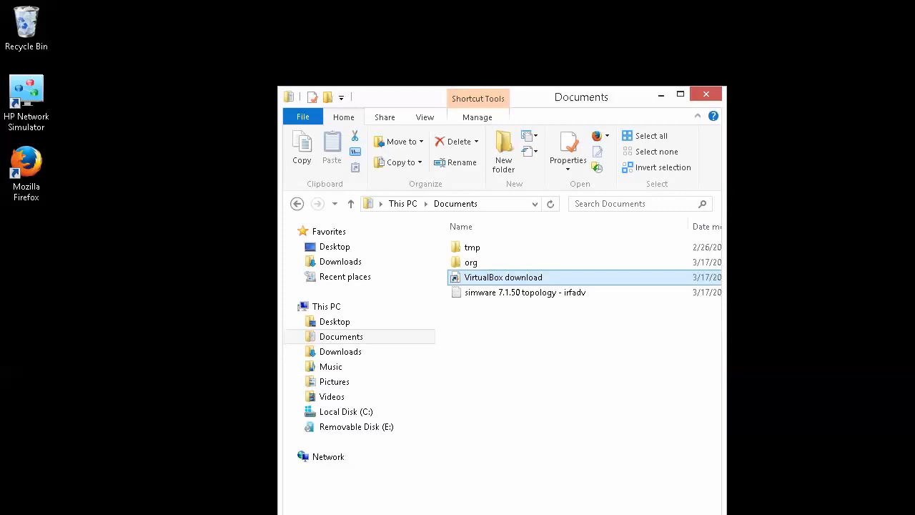
- Reach Environment Variables through This PC's Properties and Advanced system settings
right_click(343, 307)
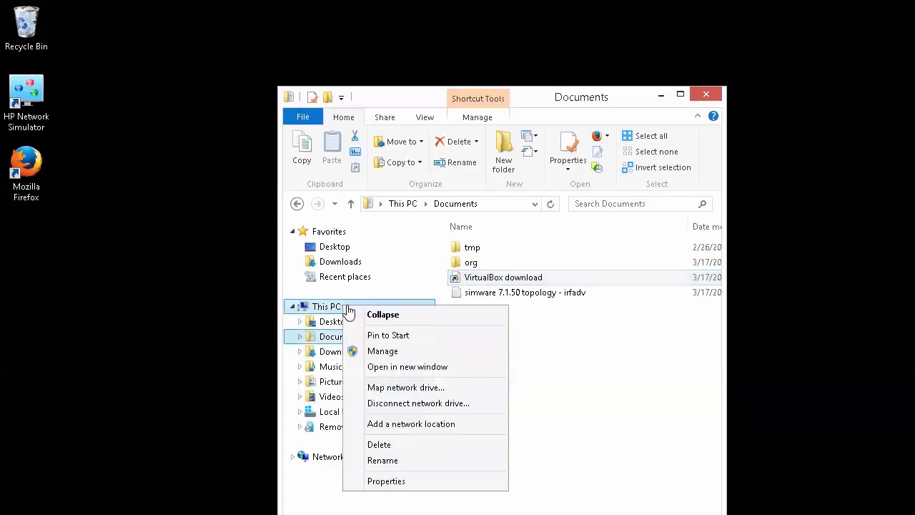
left_click(414, 484)
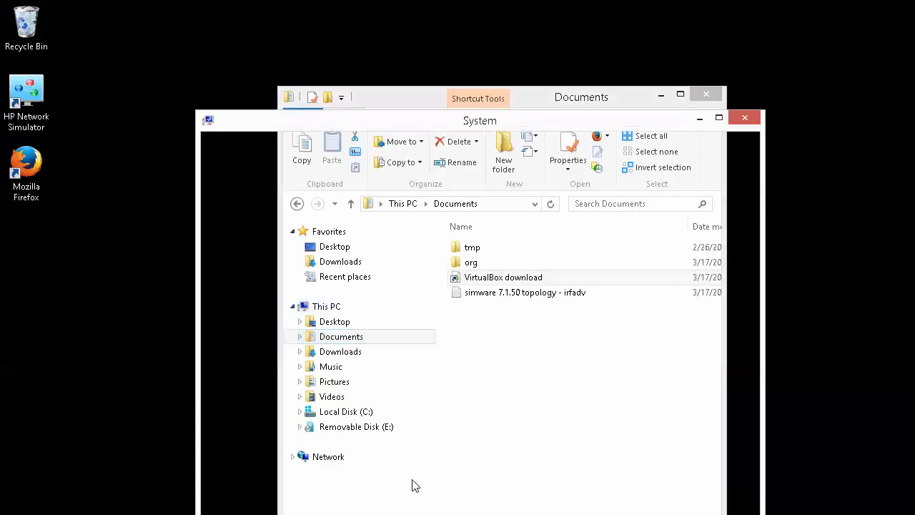
left_click(266, 250)
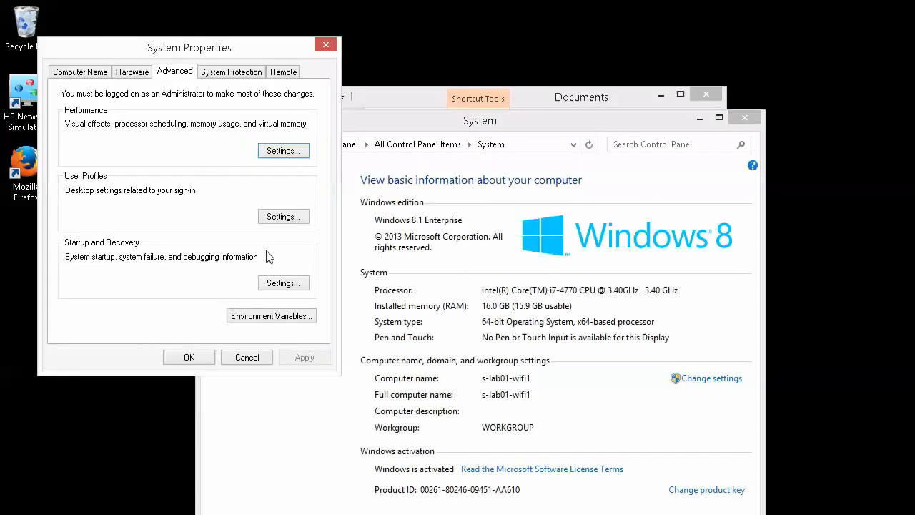
left_click_drag(202, 44, 507, 113)
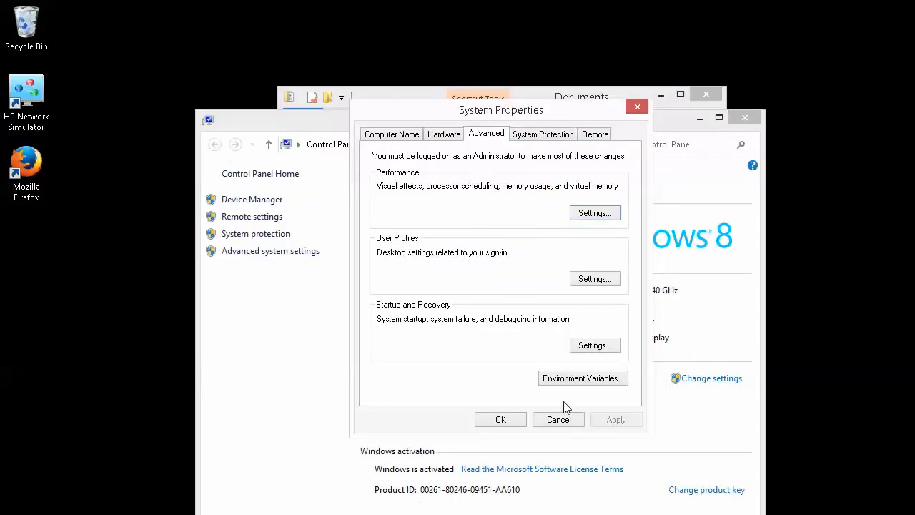
left_click(570, 380)
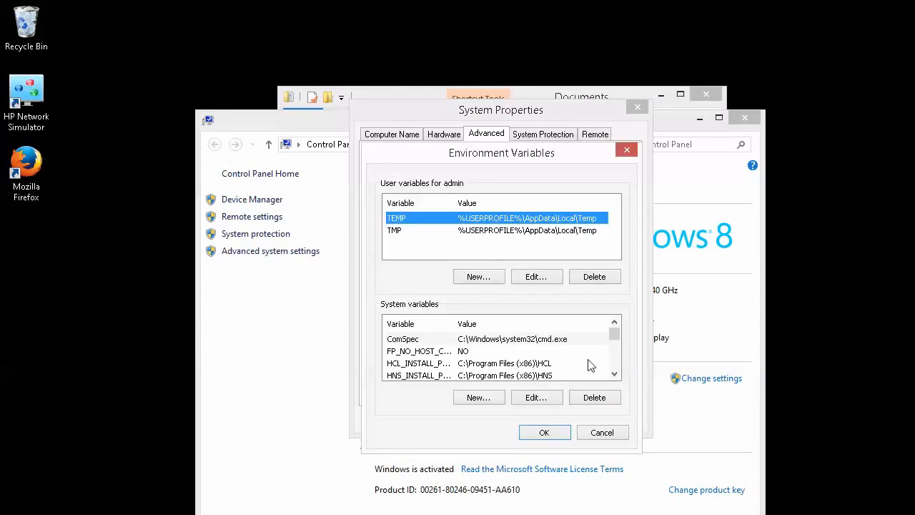
left_click(614, 374)
left_click(614, 375)
left_click(614, 374)
left_click(615, 374)
left_click(614, 374)
left_click(614, 374)
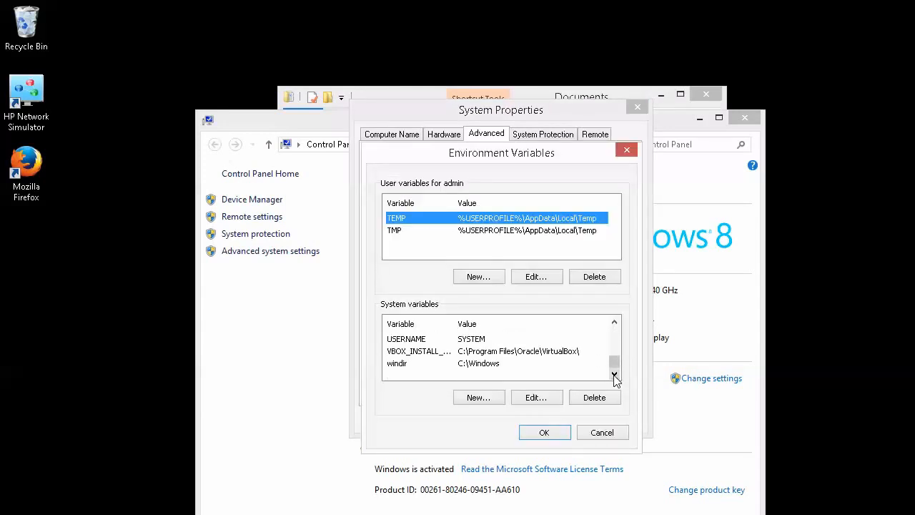
- Confirm VBOX_INSTALL_PATH is C:\Program Files\Oracle\VirtualBox\, then close all dialogs and windows
left_click(439, 353)
double_click(432, 355)
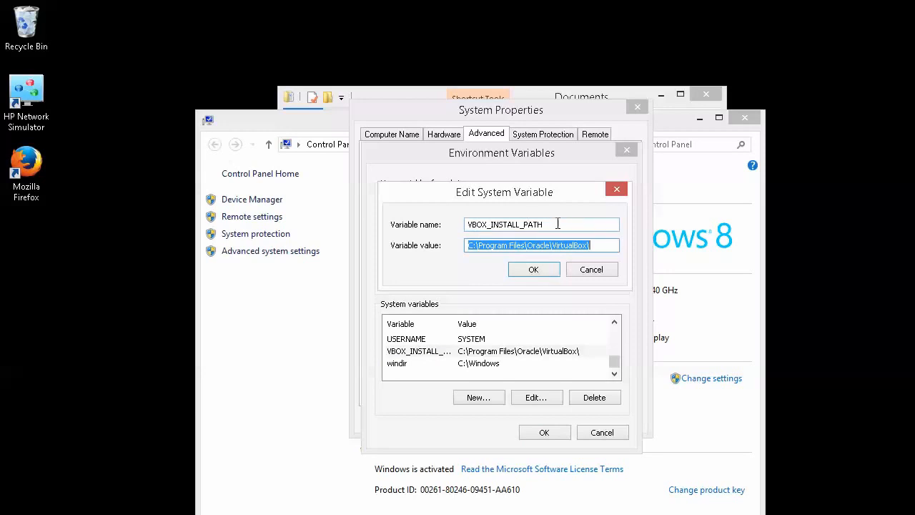
left_click(594, 247)
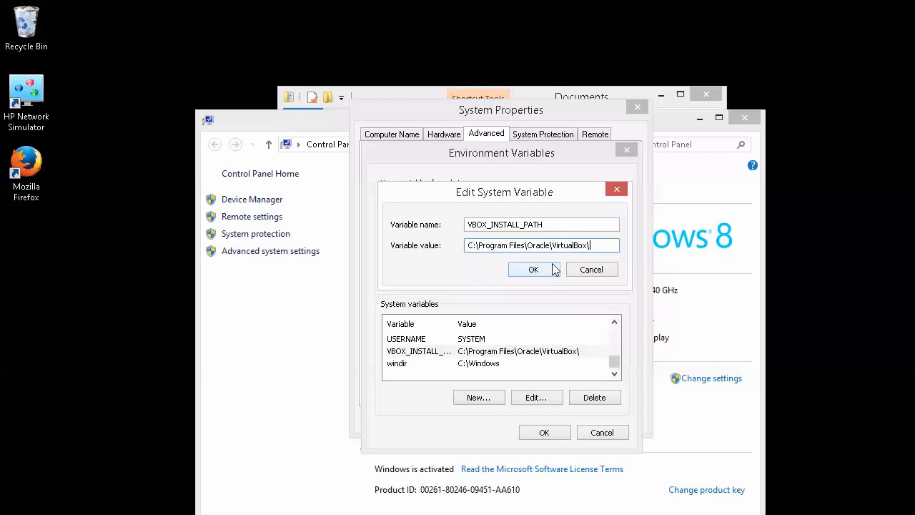
left_click(590, 271)
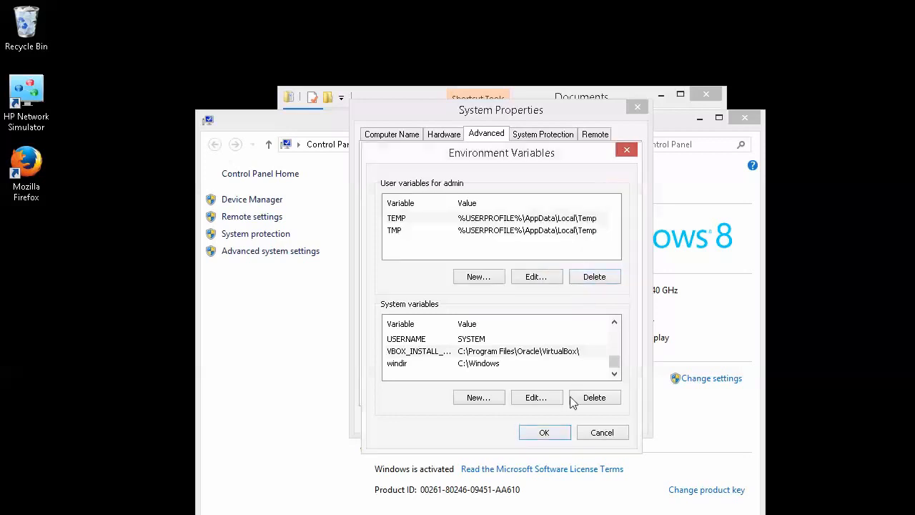
left_click(588, 432)
left_click(564, 422)
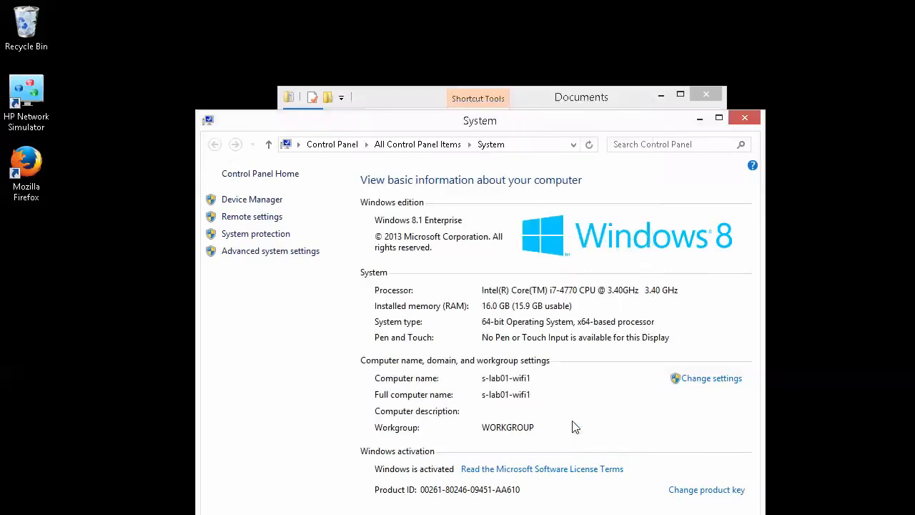
left_click(746, 118)
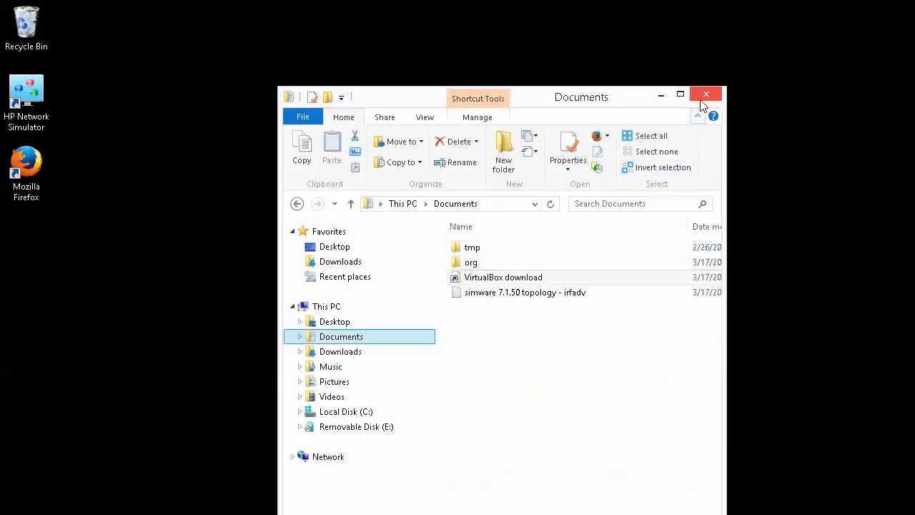
left_click(660, 96)
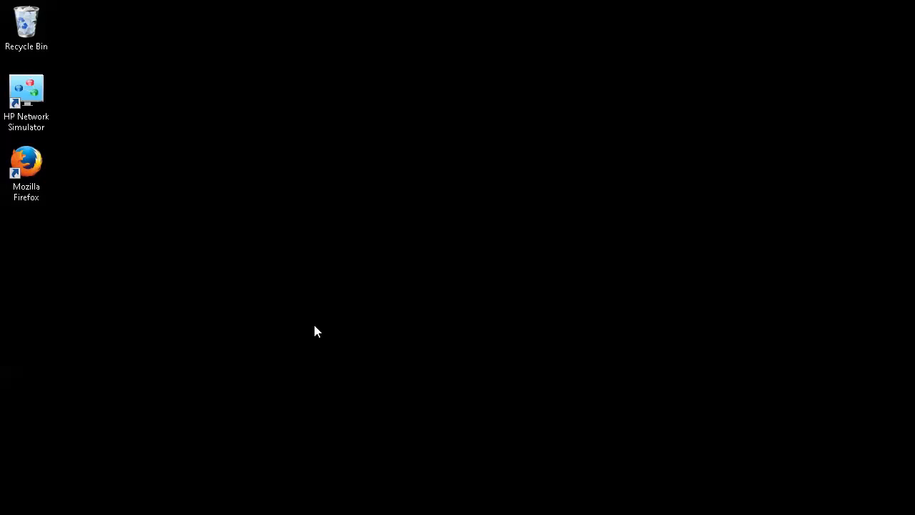
- Launch HP Network Simulator, enlarge its editor at the top-left, and switch to VirtualBox Manager
left_click(33, 116)
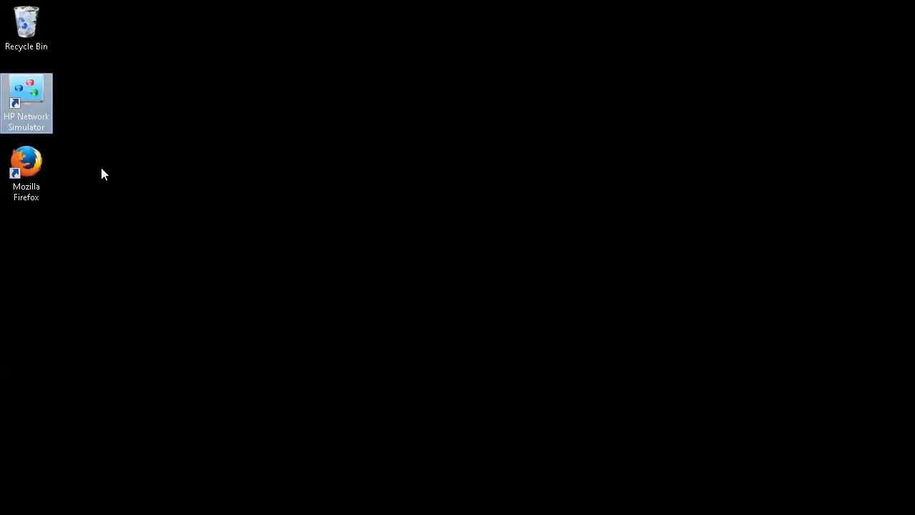
double_click(35, 98)
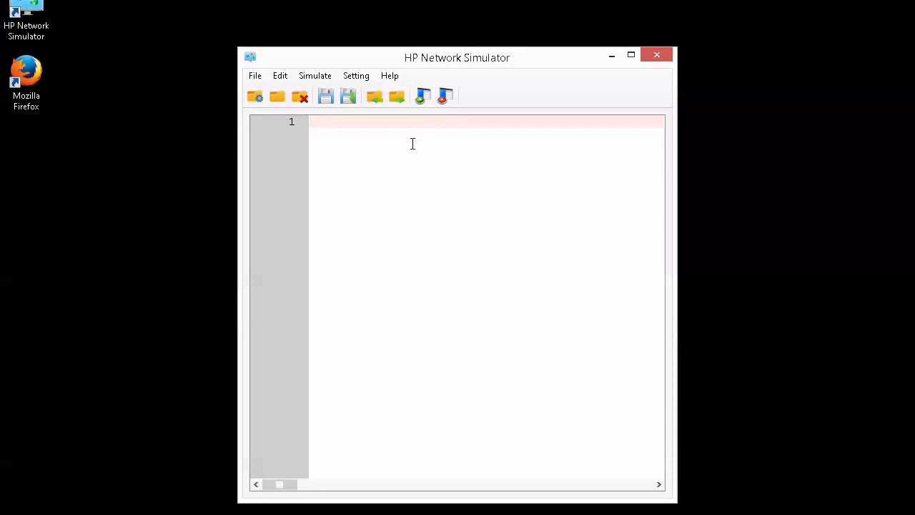
left_click_drag(405, 60, 252, 1)
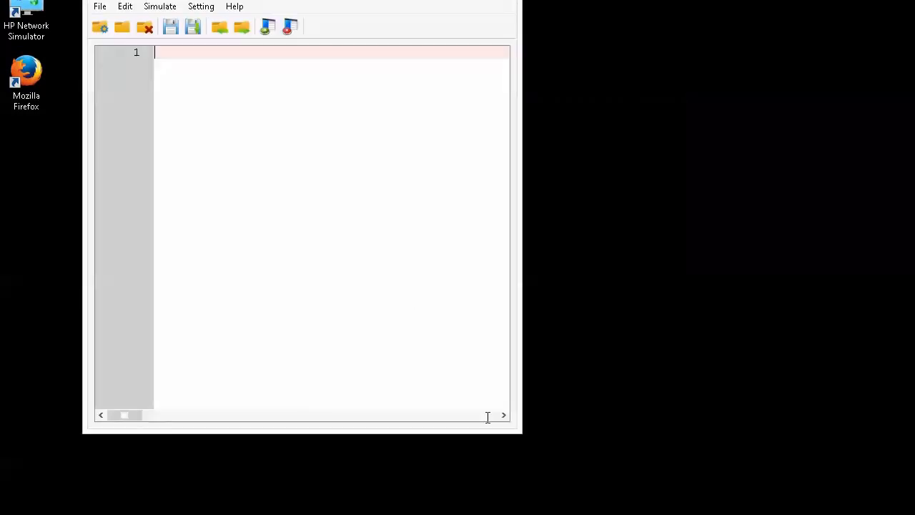
left_click_drag(519, 430, 762, 514)
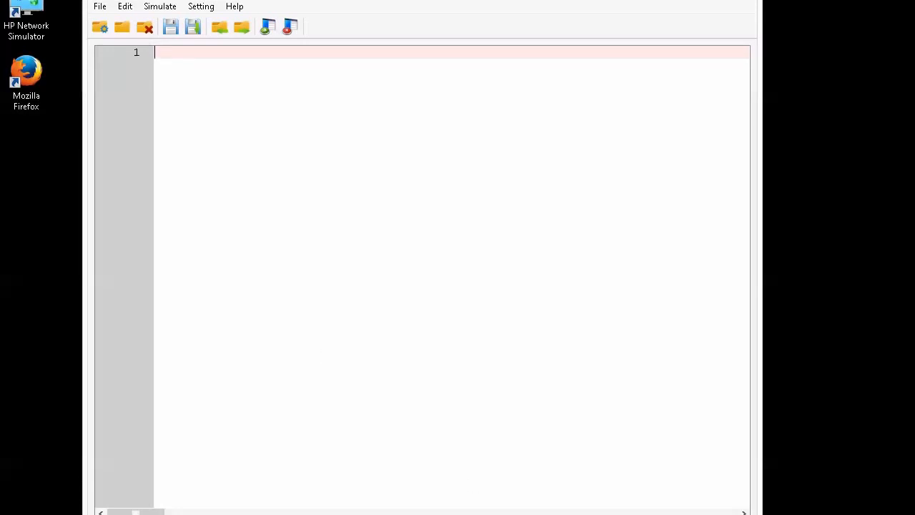
key("alt+Tab")
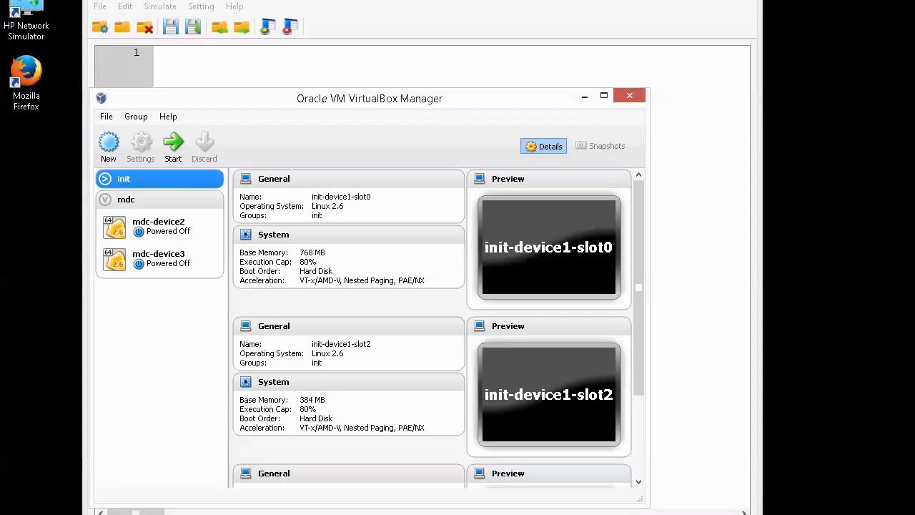
- Collapse the mdc VM group, shift VirtualBox Manager right, and return to the simulator editor
left_click(105, 200)
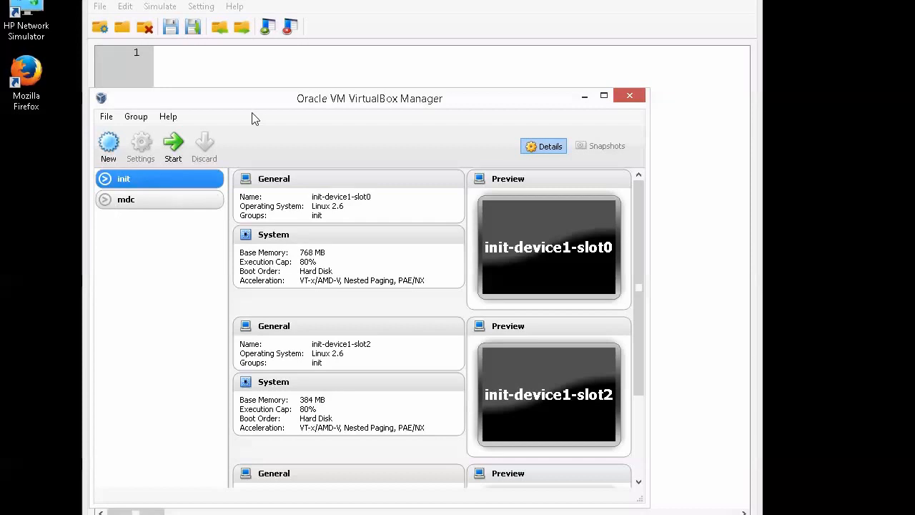
left_click_drag(311, 104, 520, 163)
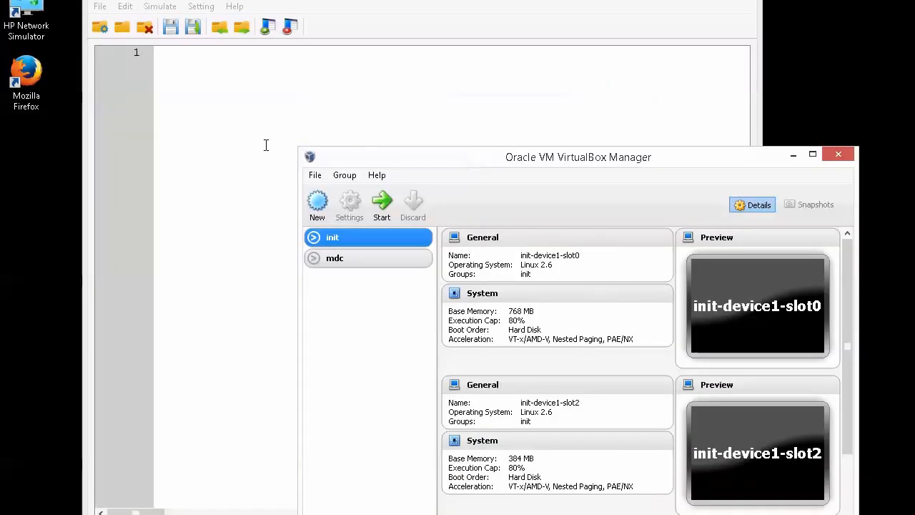
left_click(237, 144)
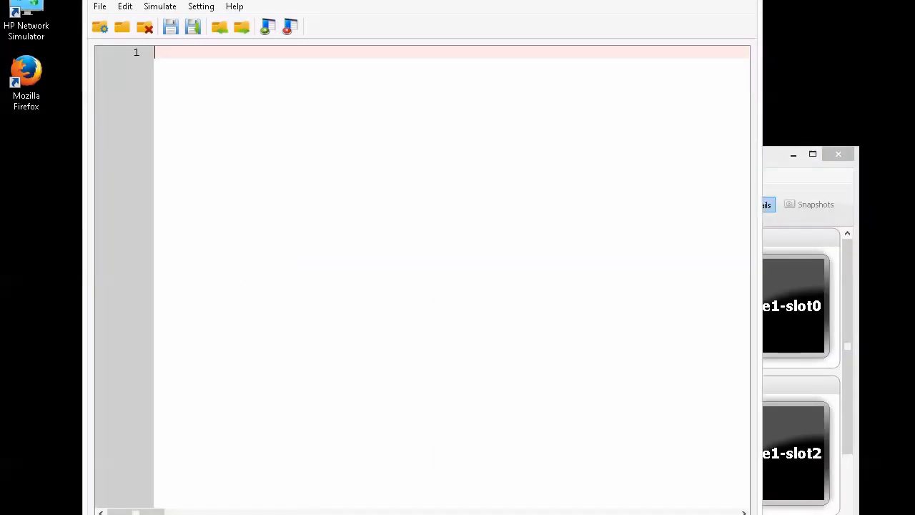
left_click(279, 514)
- Open the irfadv topology file and highlight its Core IRF-Unit, Access IRF-Unit and MAD Assistance headings
double_click(491, 202)
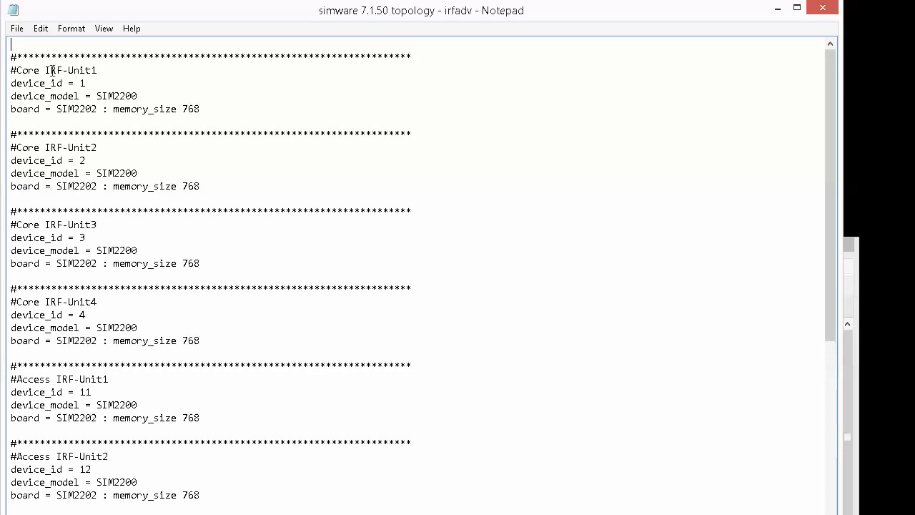
left_click_drag(46, 70, 103, 70)
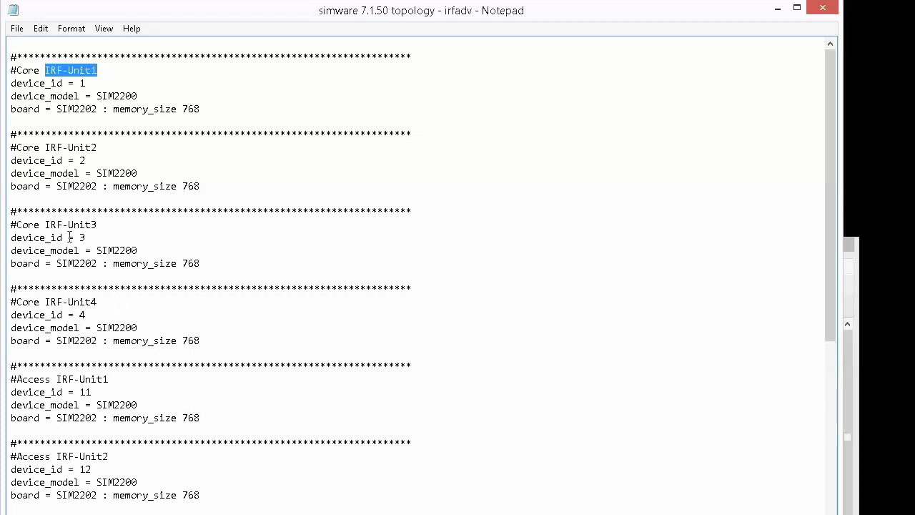
left_click_drag(17, 301, 133, 301)
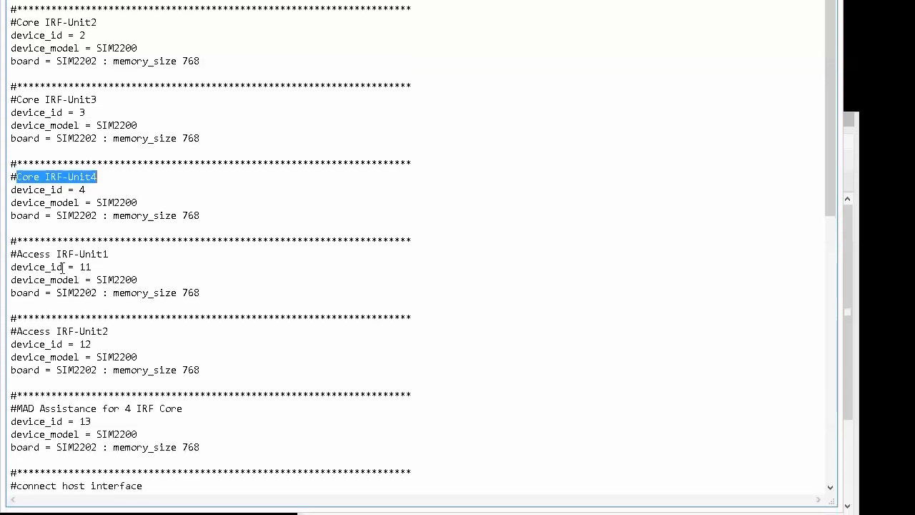
left_click_drag(16, 254, 125, 255)
left_click_drag(22, 331, 143, 329)
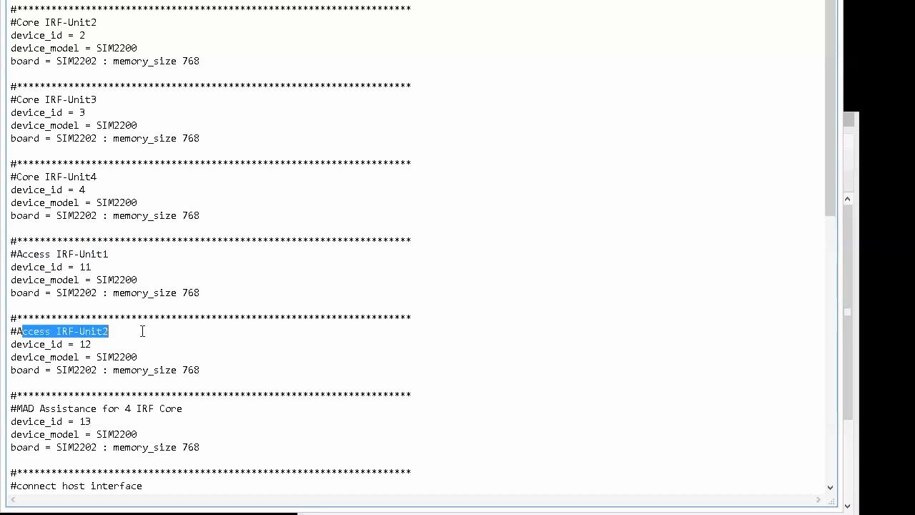
scroll(169, 331, "down", 1)
left_click(14, 370)
left_click_drag(14, 370, 251, 370)
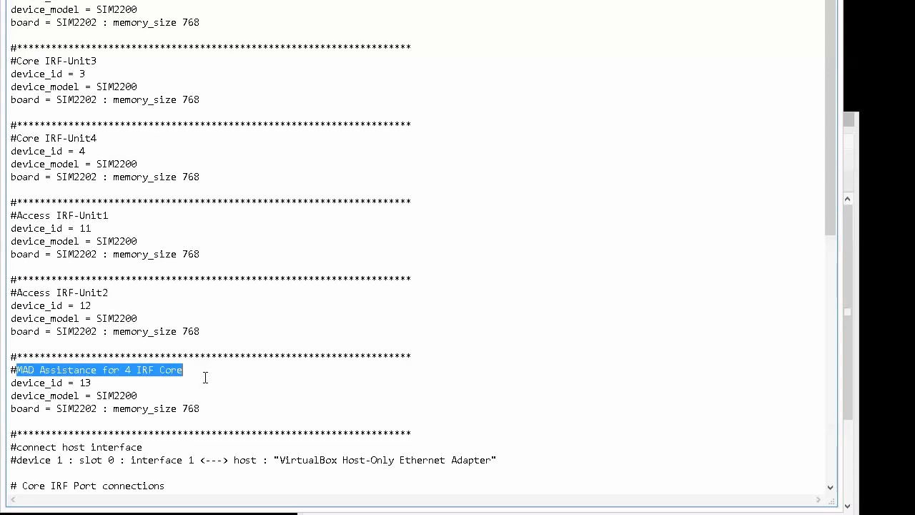
scroll(192, 314, "down", 7)
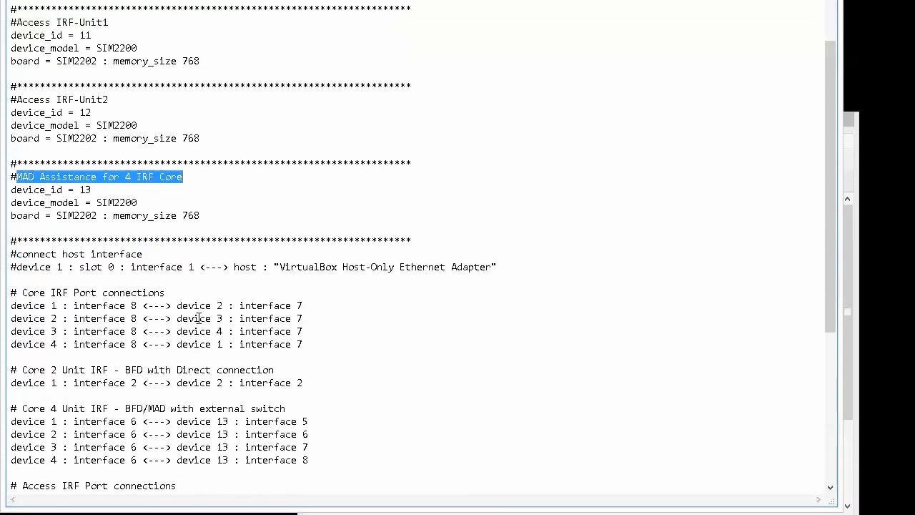
- Highlight the Core IRF links (device 1 interface 8 to device 2 interface 7) and the Core 2 Unit BFD link
scroll(198, 319, "down", 4)
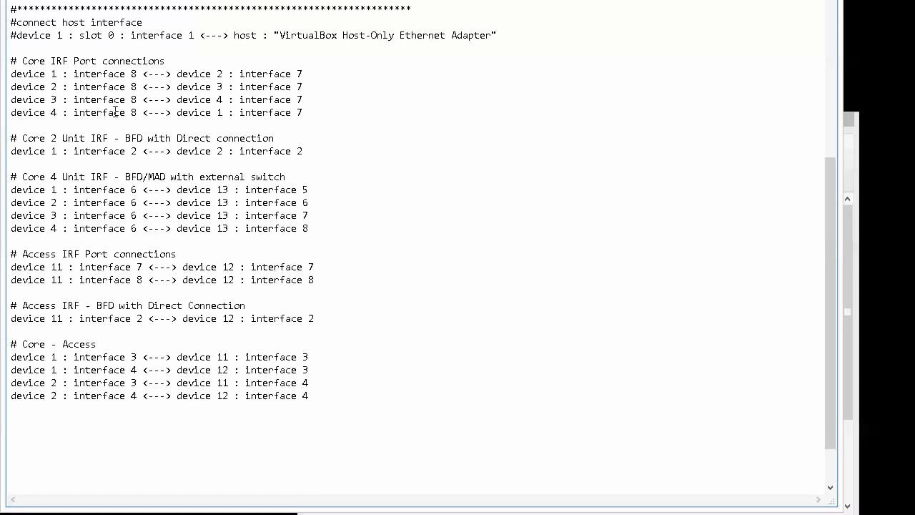
left_click_drag(131, 74, 139, 74)
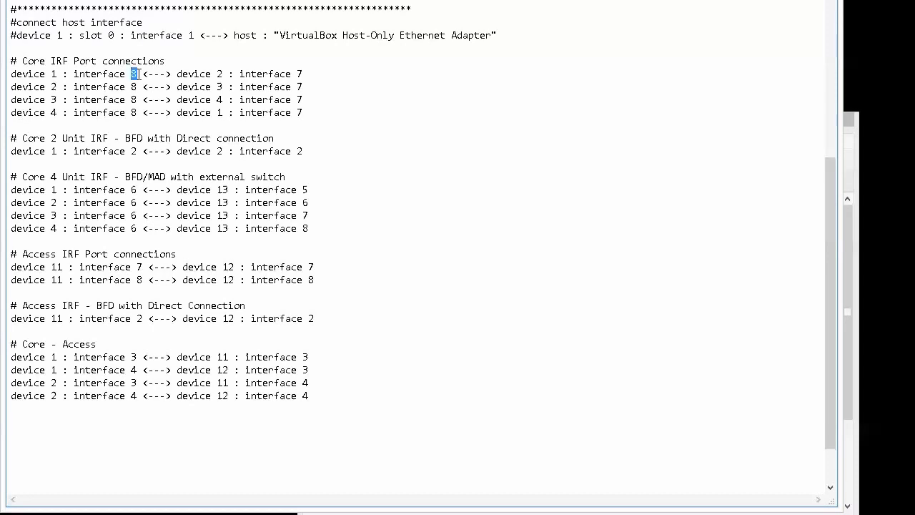
double_click(299, 73)
left_click_drag(11, 137, 24, 161)
left_click(48, 163)
- Highlight the Access IRF port and BFD connection sections, then select all the topology text
left_click_drag(13, 260, 22, 290)
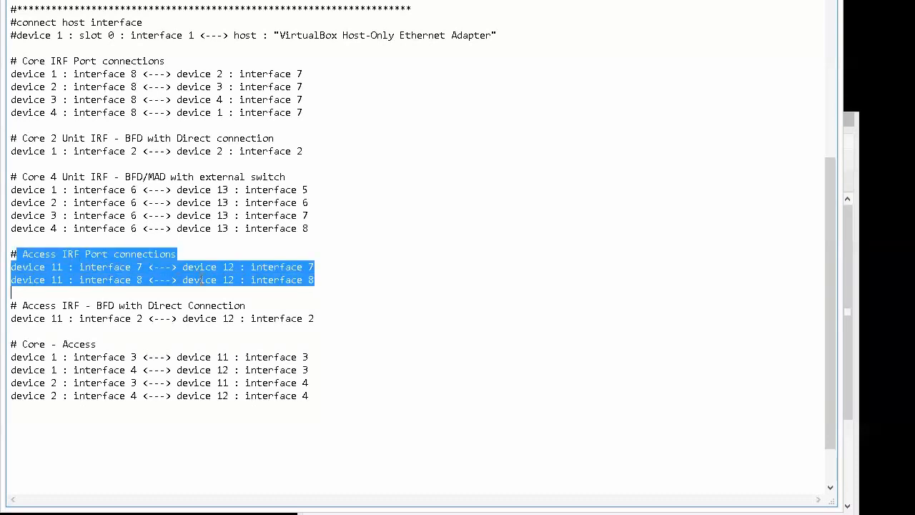
left_click_drag(29, 305, 33, 329)
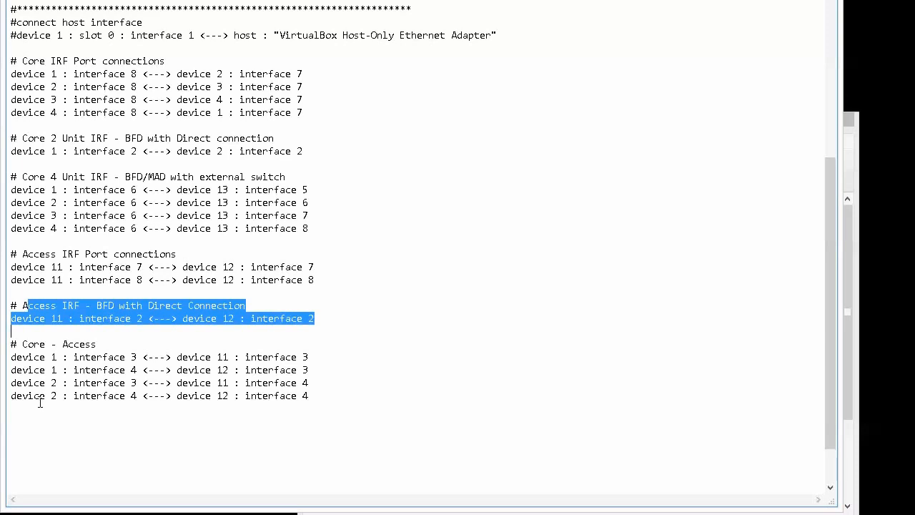
left_click(330, 192)
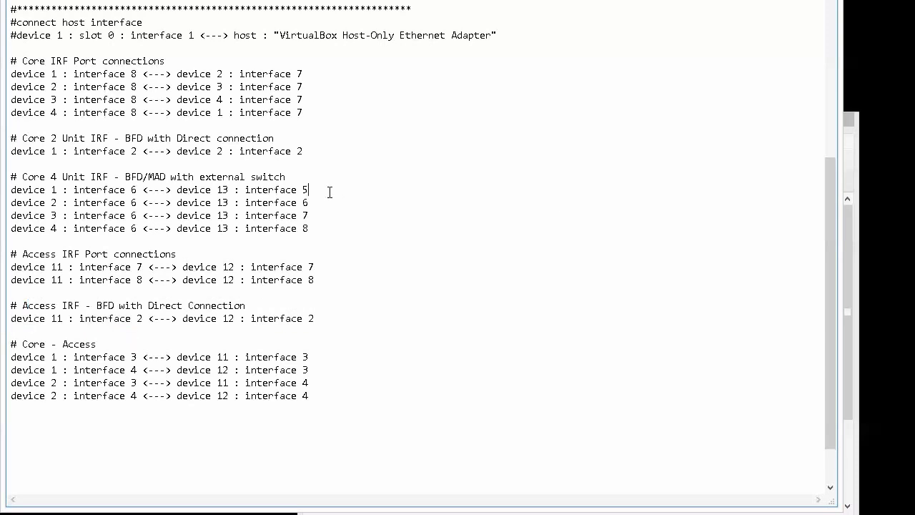
key("ctrl+a")
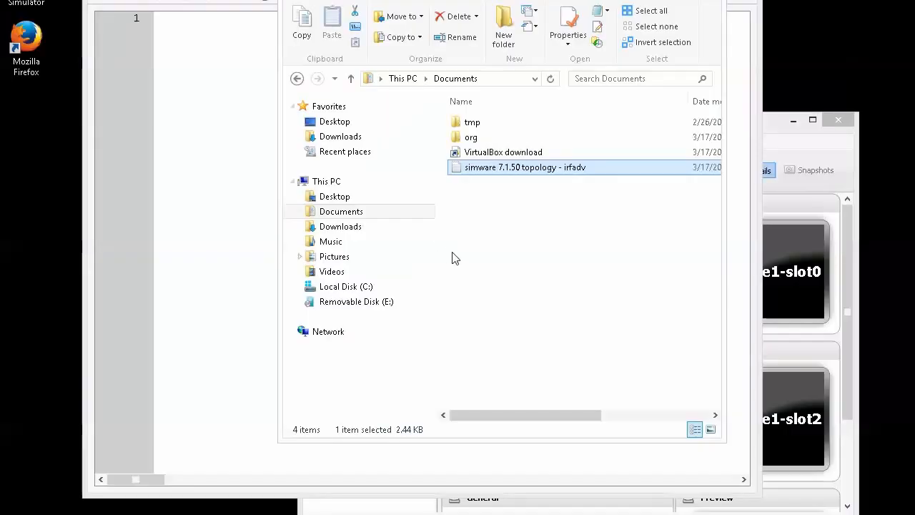
- Paste the copied topology into the simulator editor and save it as project irfadv
left_click(257, 194)
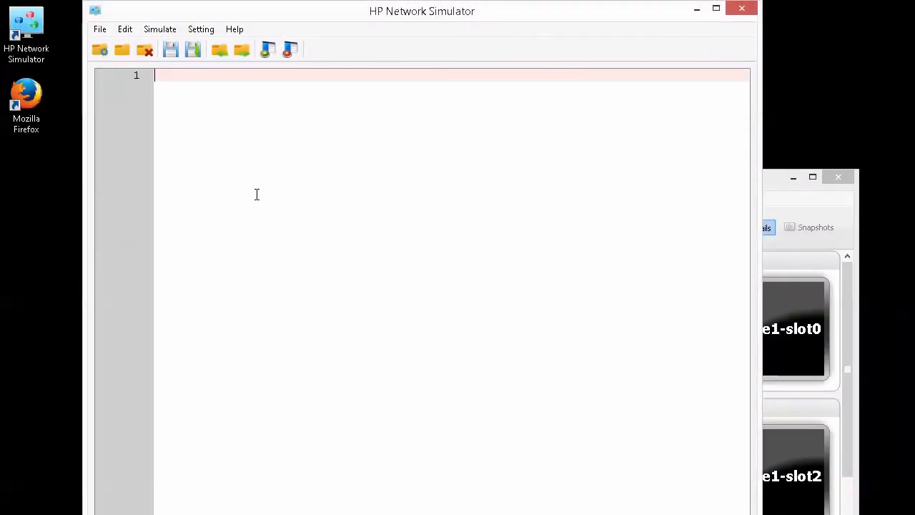
key("ctrl+v")
scroll(260, 217, "up", 3)
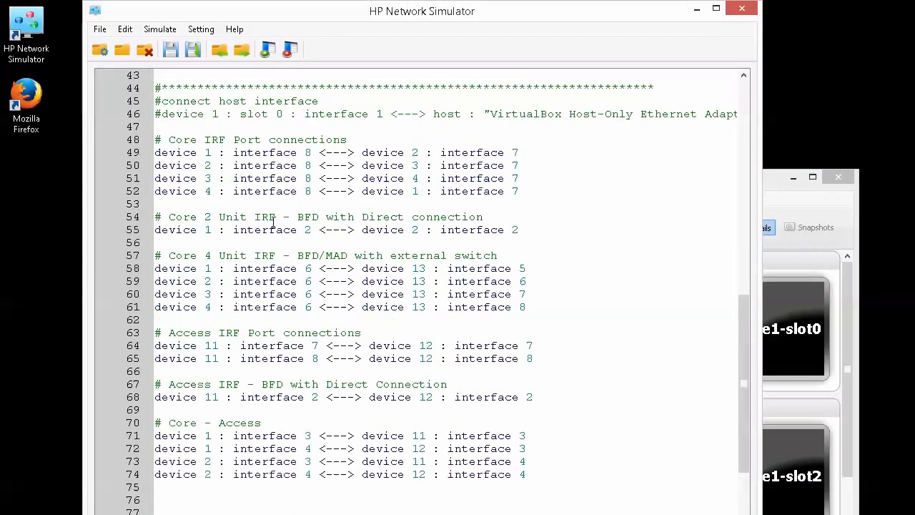
scroll(273, 223, "up", 14)
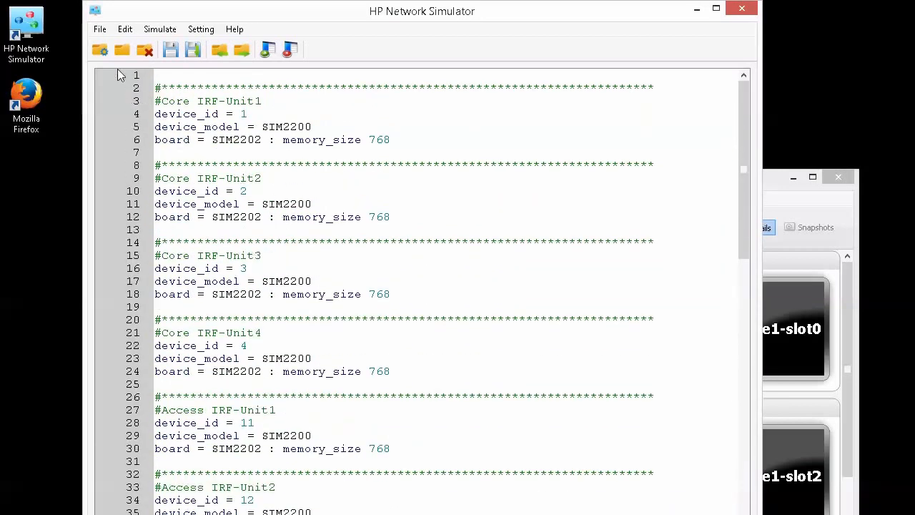
left_click(100, 29)
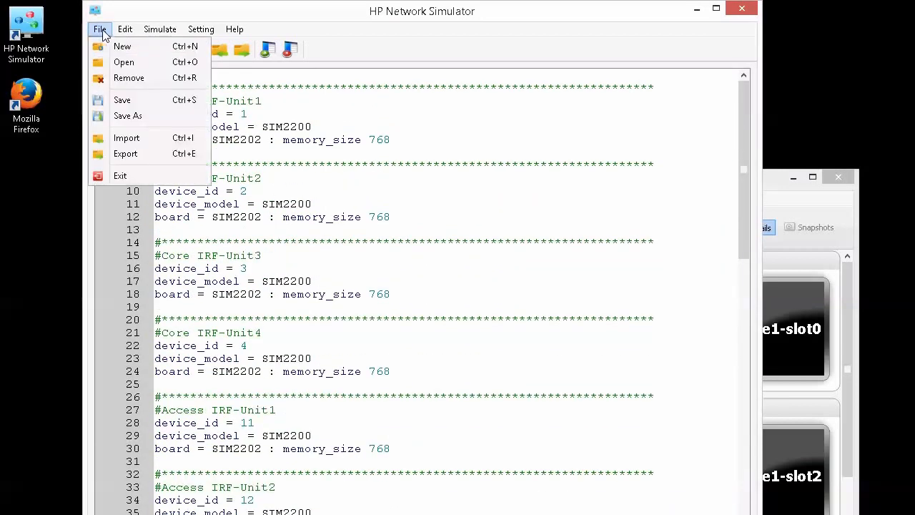
left_click(136, 104)
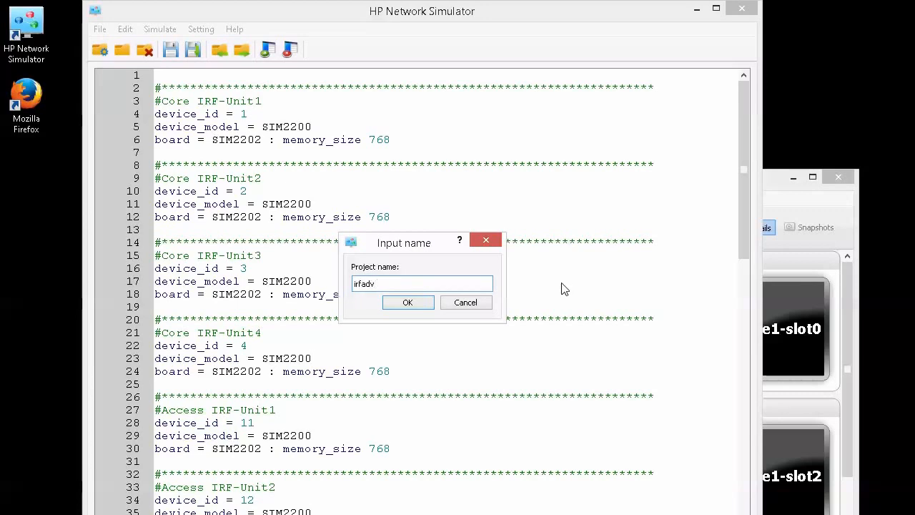
left_click(405, 303)
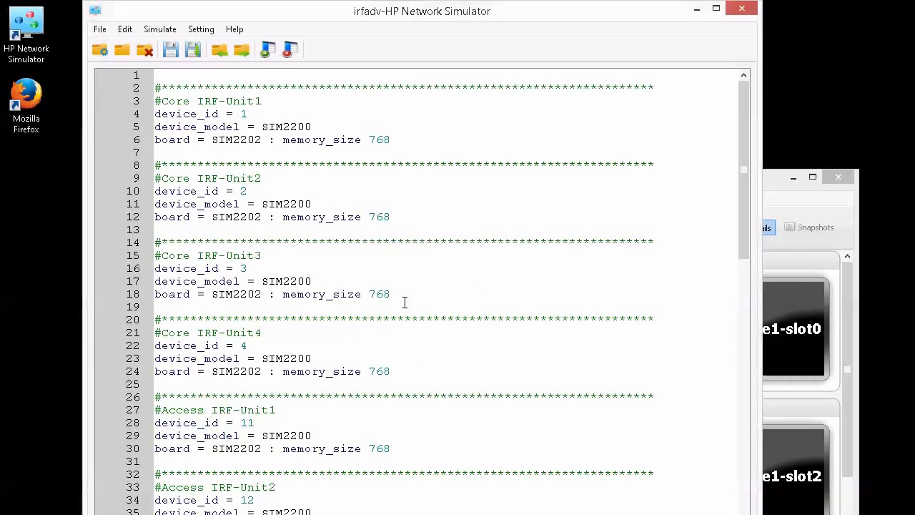
- Run the irfadv project and select irfadv-device1 among the new VMs in VirtualBox Manager
left_click(266, 57)
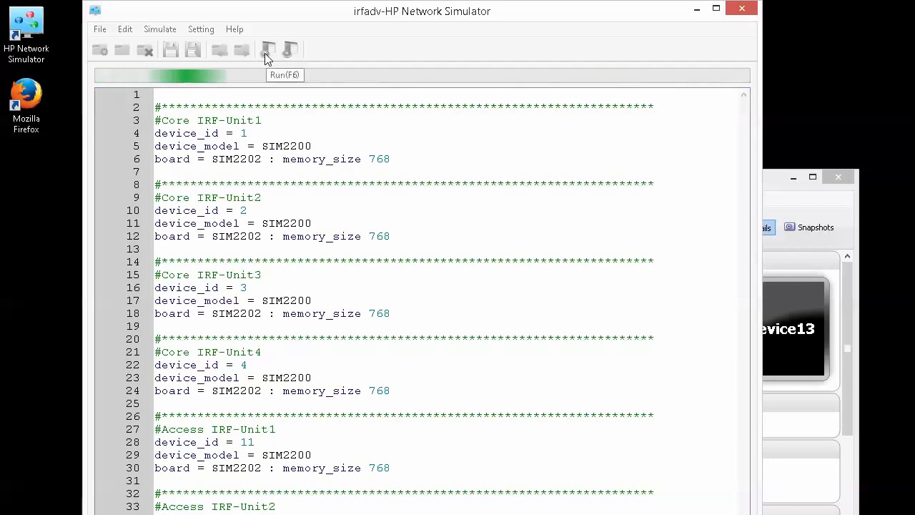
left_click(772, 191)
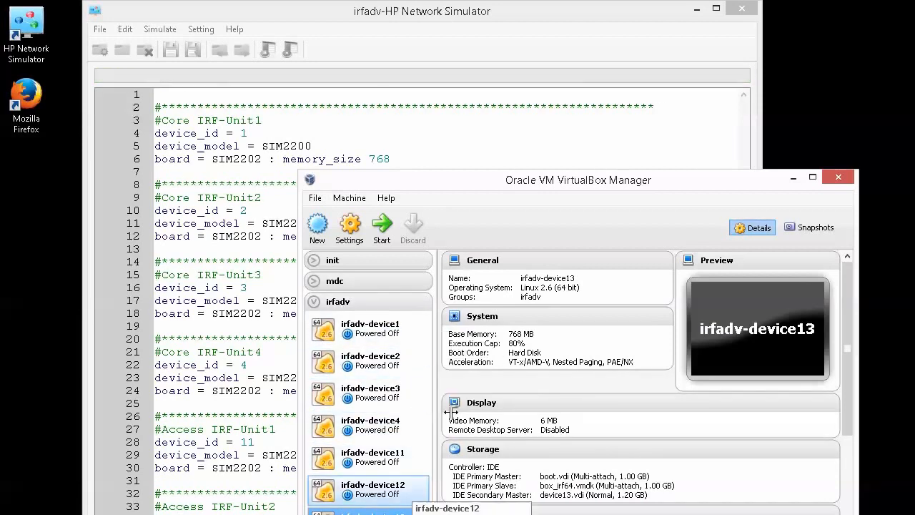
left_click_drag(530, 173, 530, 49)
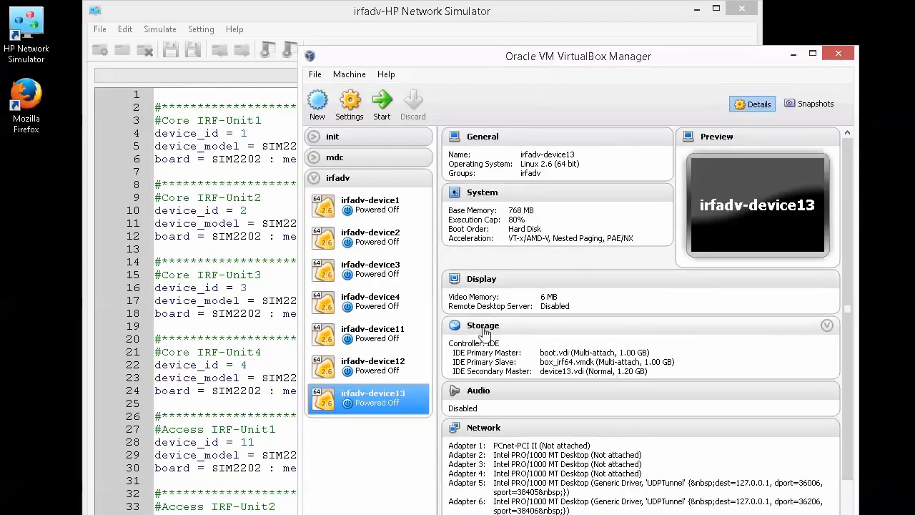
left_click(370, 208)
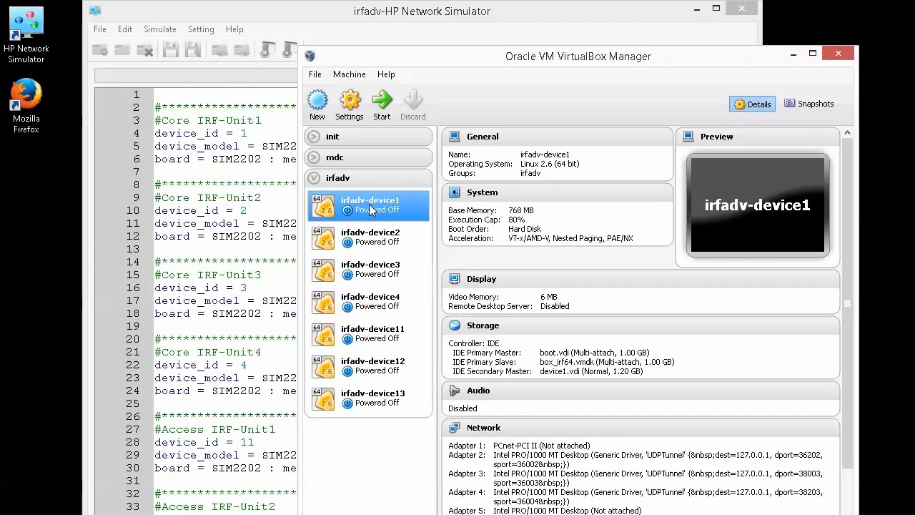
- In irfadv-device1's settings, inspect the advanced options of Adapters 1 and 2, then view Serial Ports
right_click(369, 204)
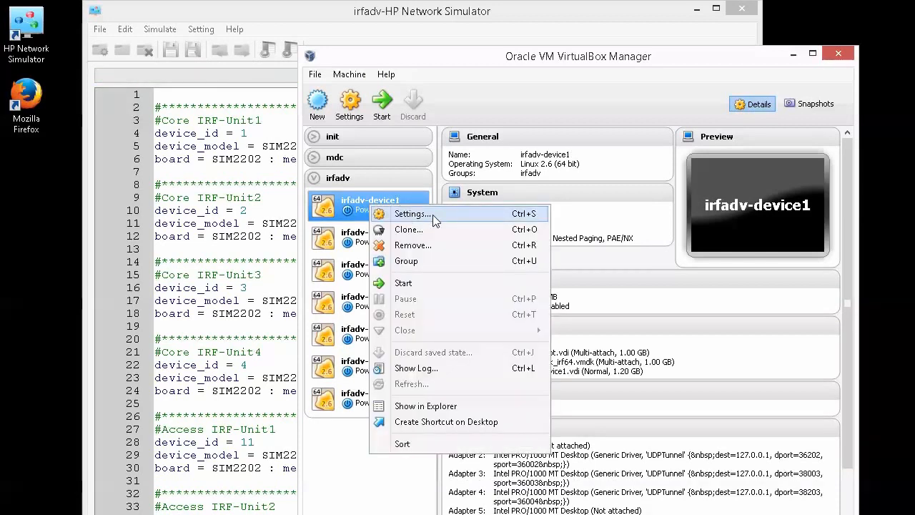
left_click(433, 214)
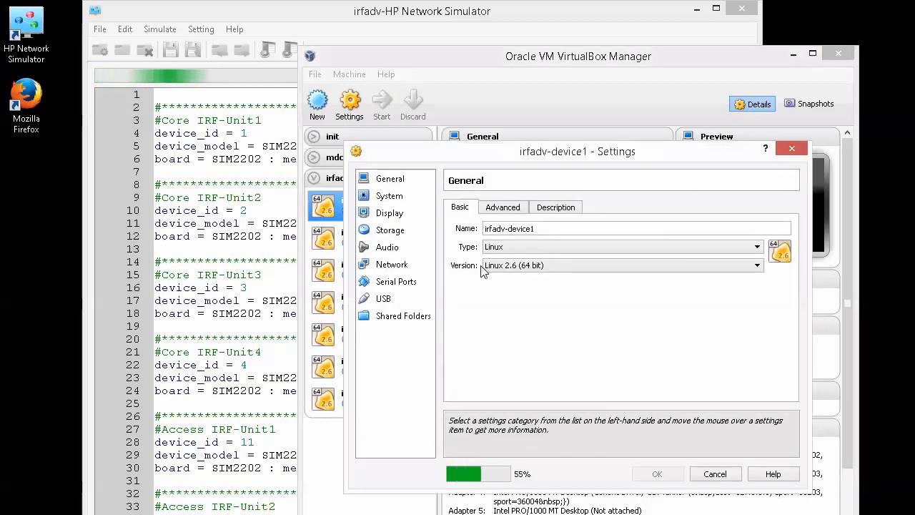
left_click(390, 266)
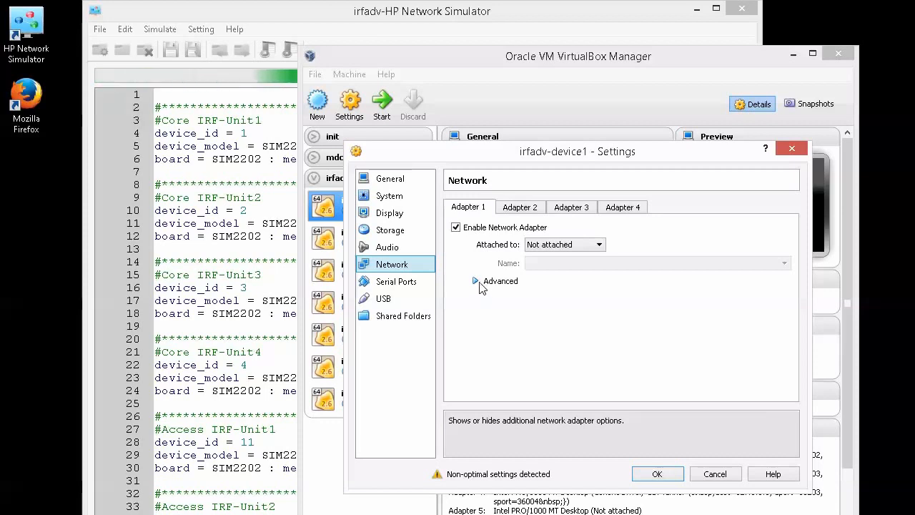
left_click(477, 282)
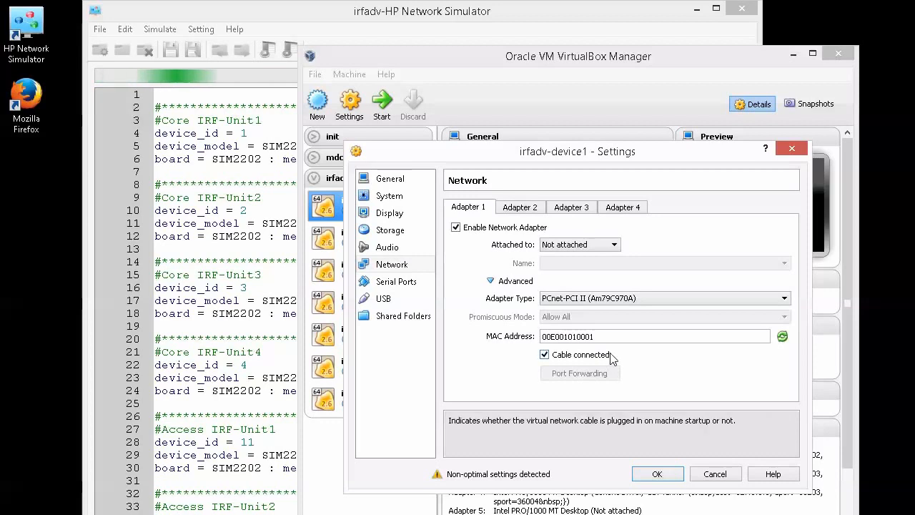
left_click(522, 208)
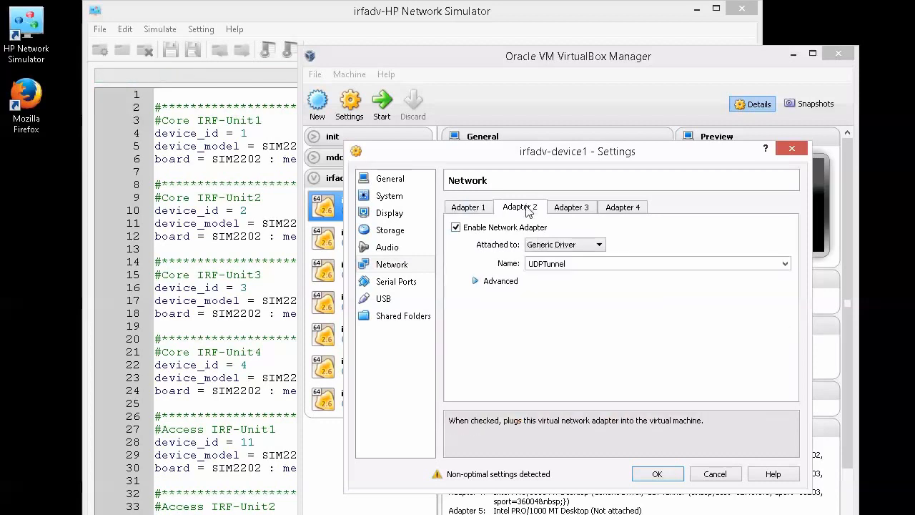
left_click(479, 282)
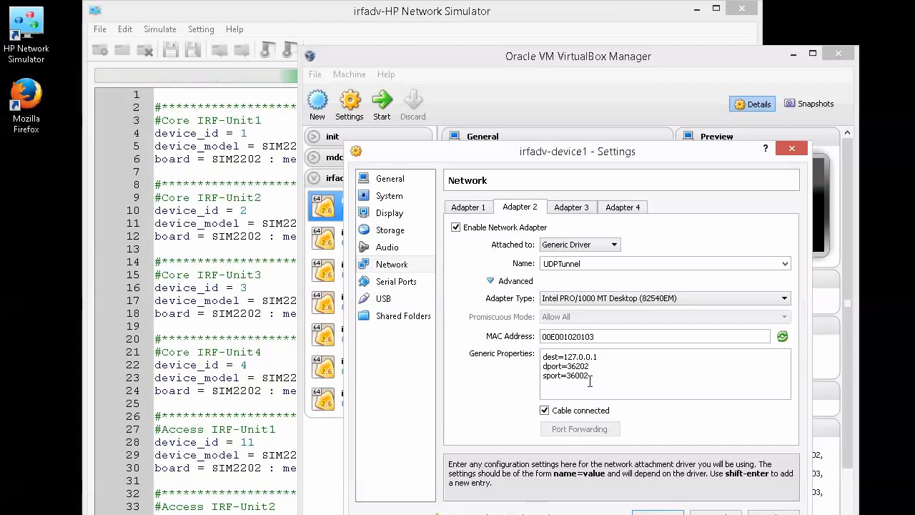
left_click(396, 285)
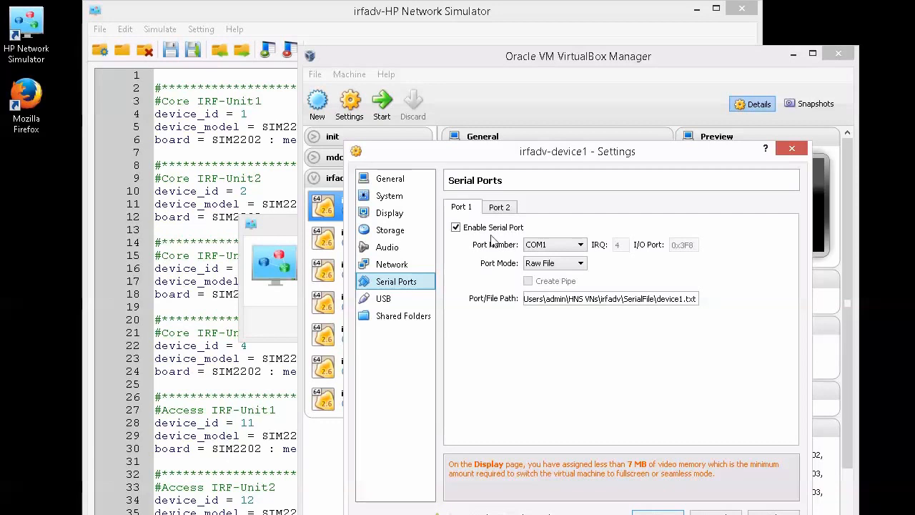
- Select serial Port 2's path \\.\pipe\irfadv-device1, then close the settings dialog
left_click(500, 207)
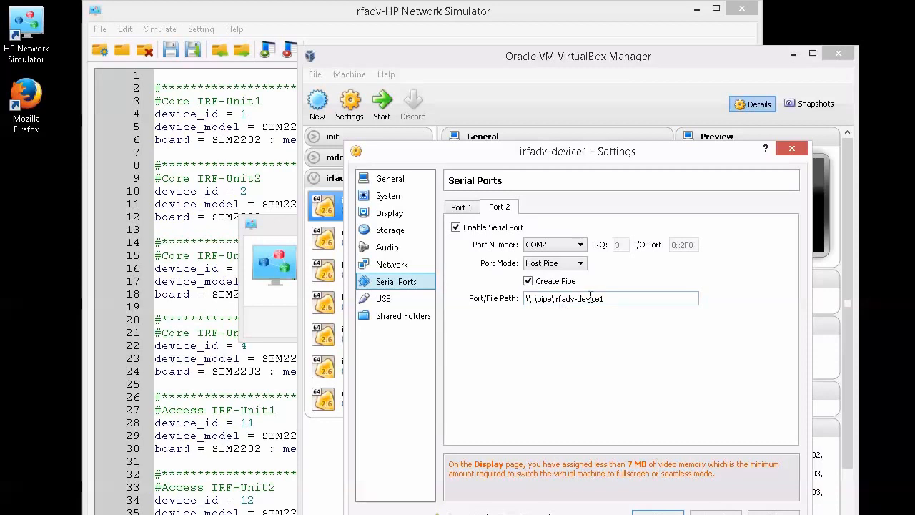
left_click_drag(623, 301, 511, 308)
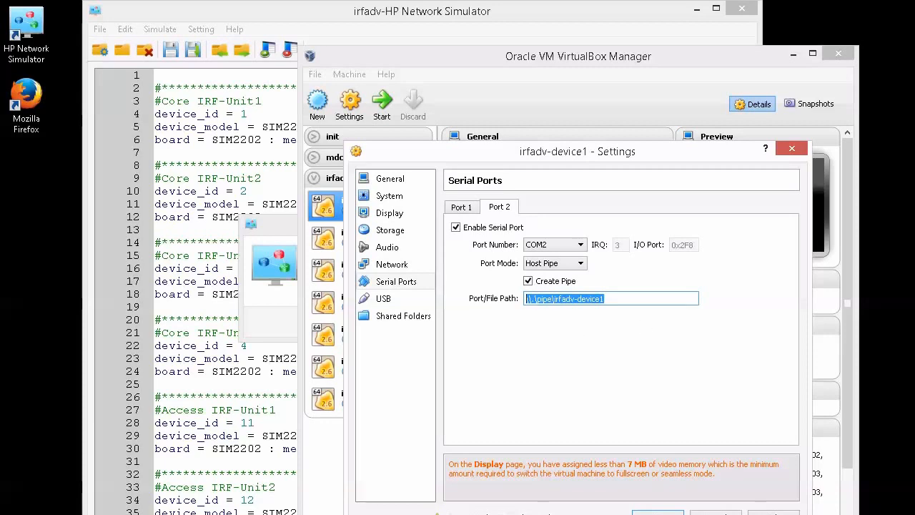
key("Return")
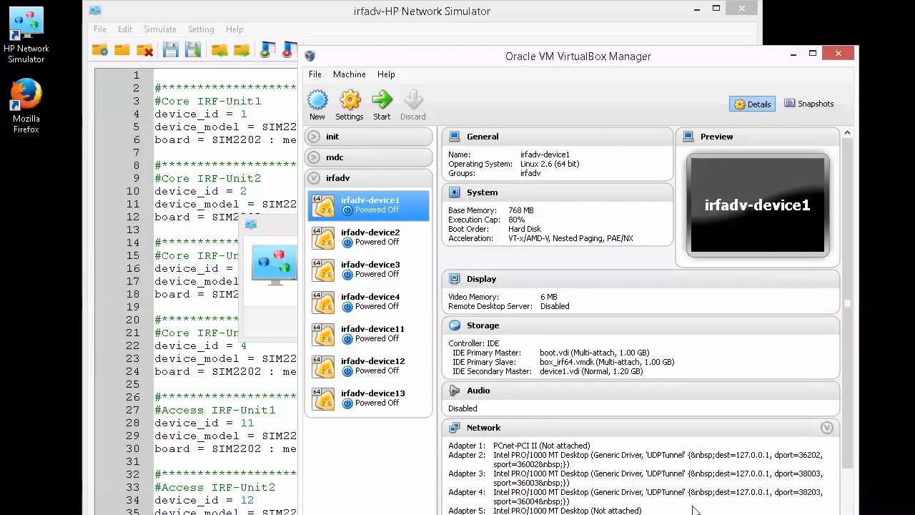
- Dismiss the simulator's Success message and select irfadv-device1 in VirtualBox Manager to view its details
left_click(276, 273)
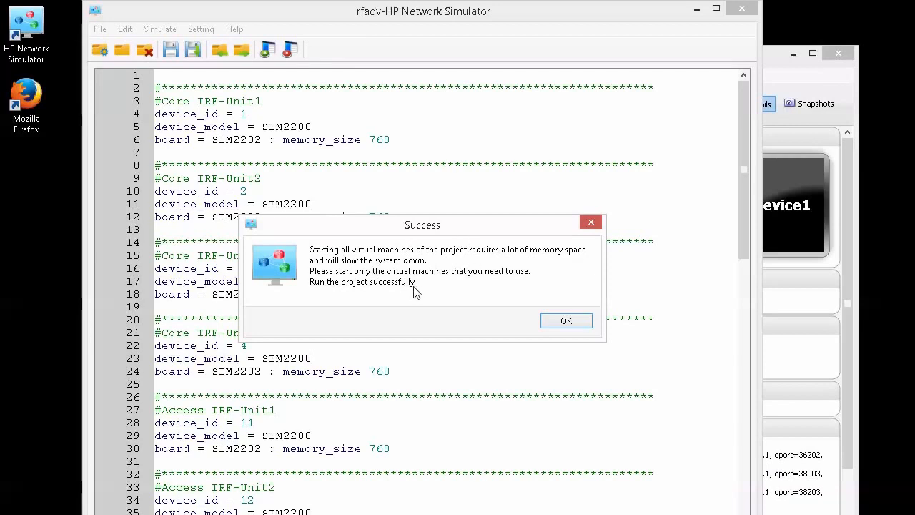
left_click(556, 321)
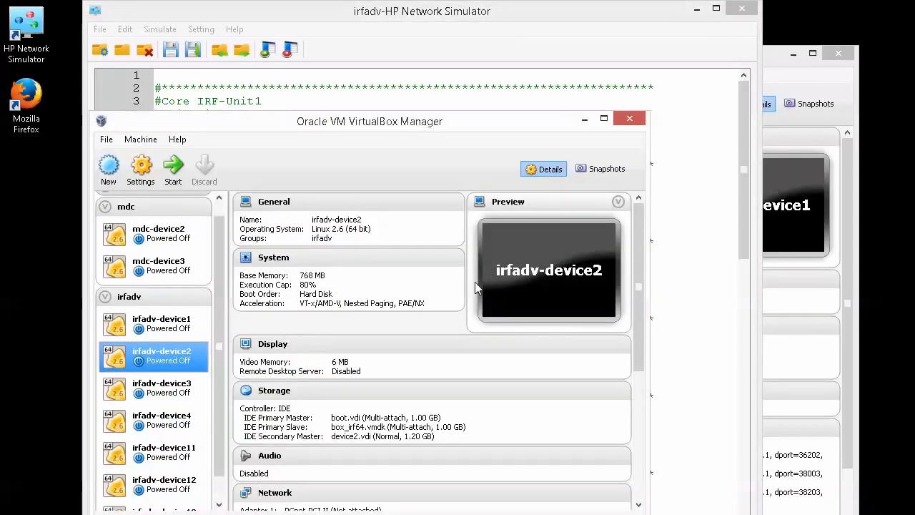
left_click(169, 331)
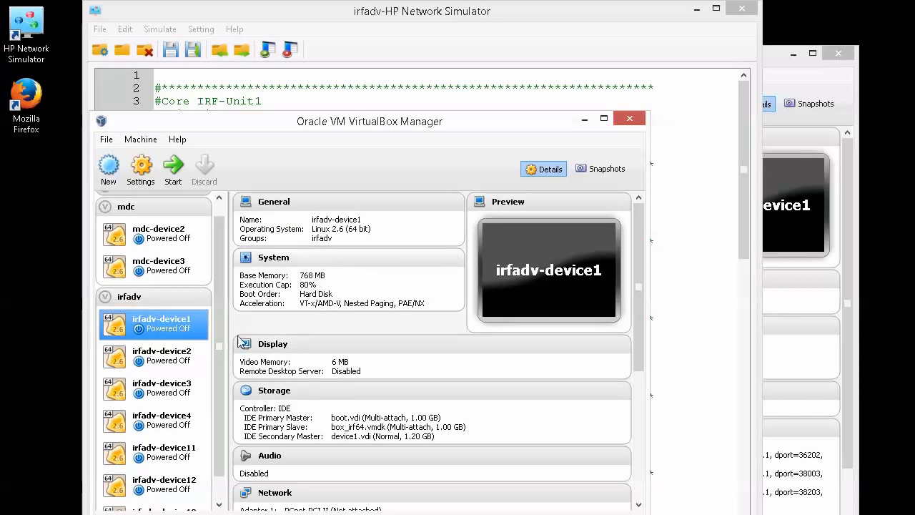
scroll(222, 358, "down", 2)
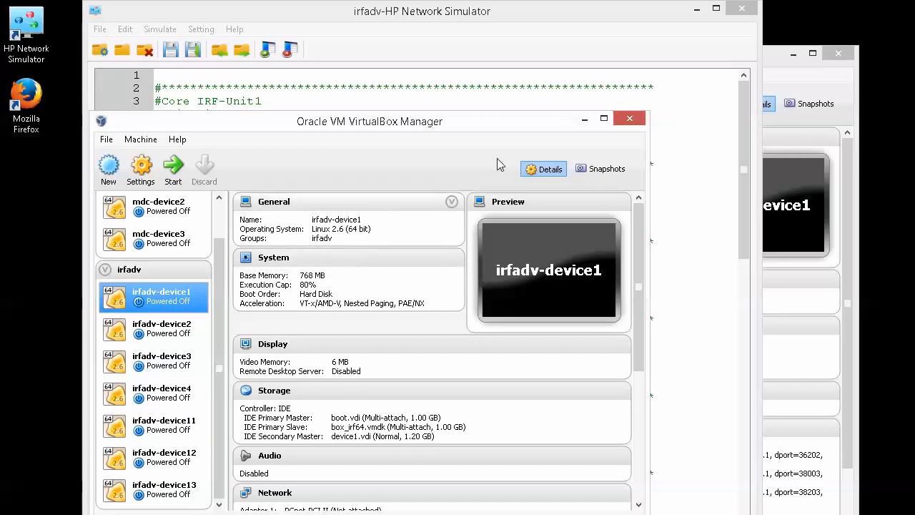
- Minimize the simulator and Documents windows, close the duplicate Manager, and enlarge VirtualBox Manager
left_click(695, 8)
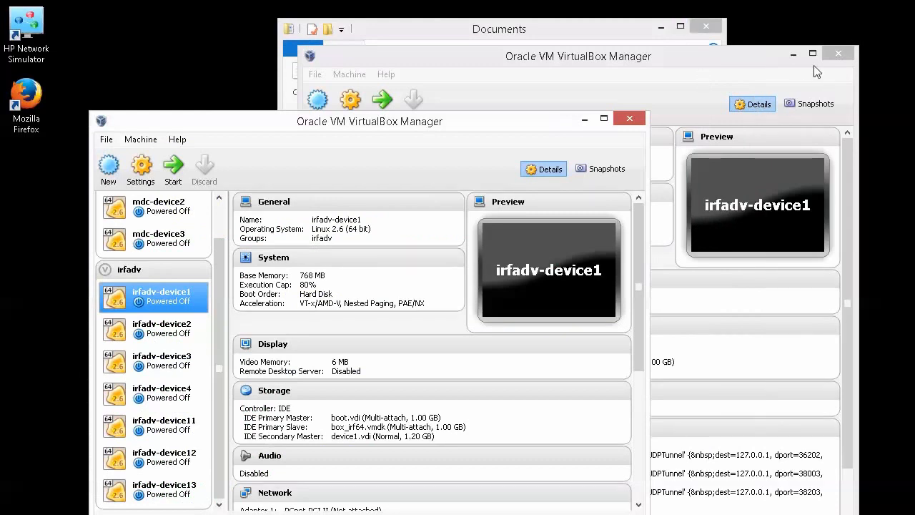
left_click(838, 53)
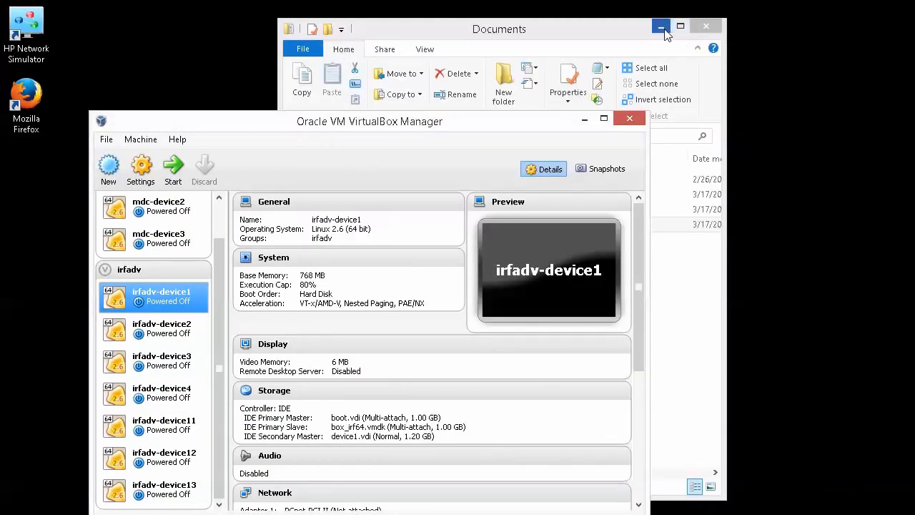
left_click(662, 27)
left_click_drag(390, 125, 400, 19)
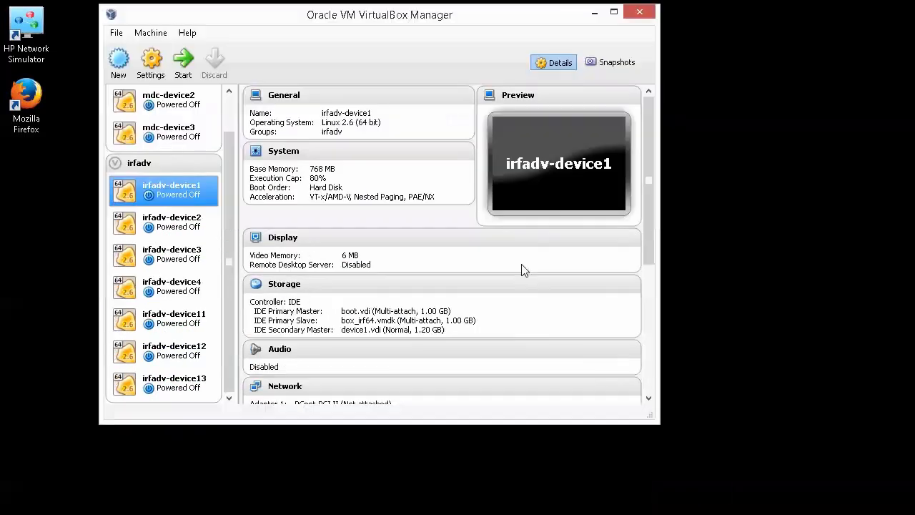
left_click_drag(651, 418, 836, 514)
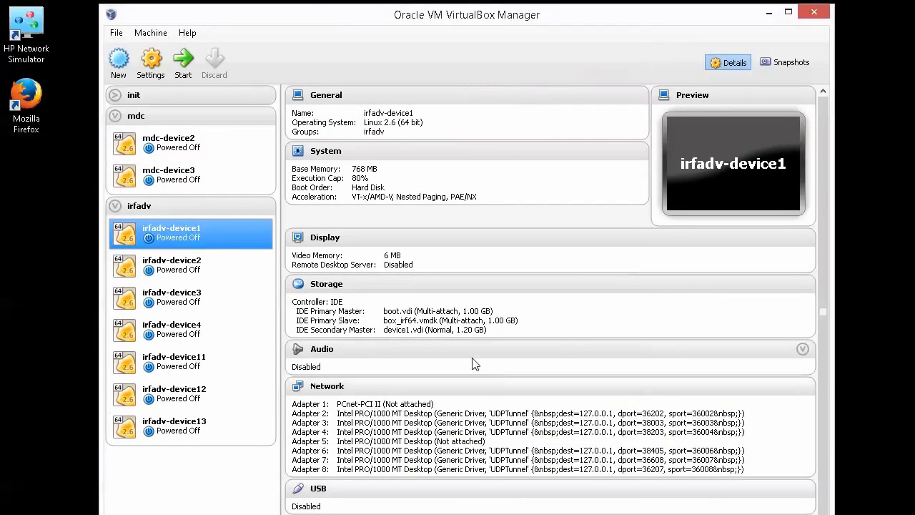
- Start the irfadv-device1 virtual machine from its context menu in the irfadv group
right_click(182, 235)
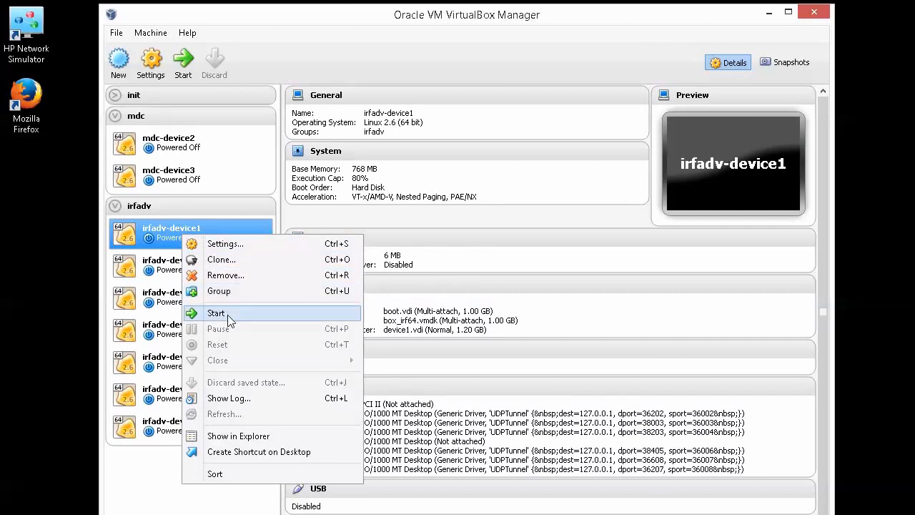
left_click(164, 209)
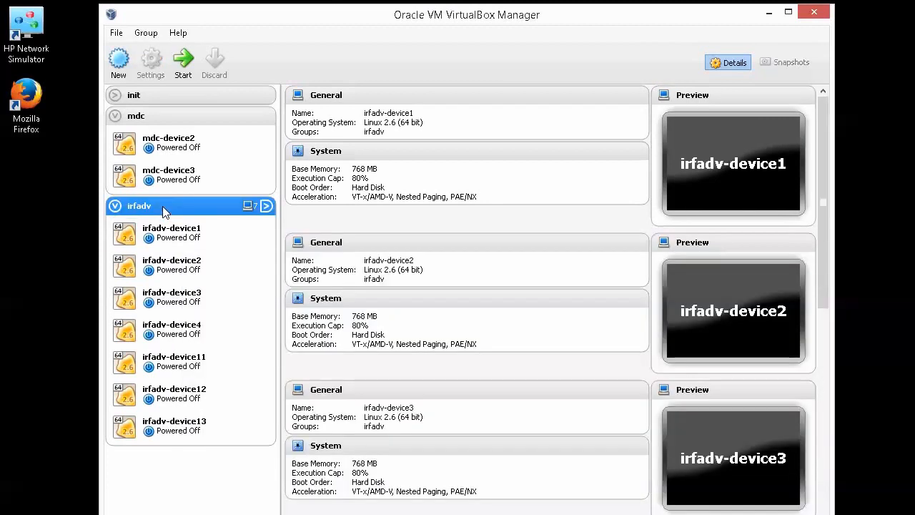
right_click(161, 207)
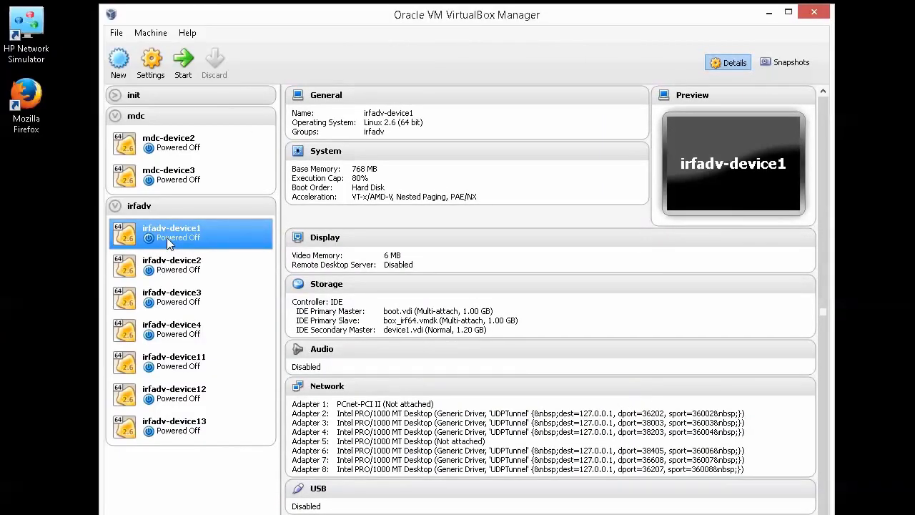
right_click(167, 237)
left_click(213, 317)
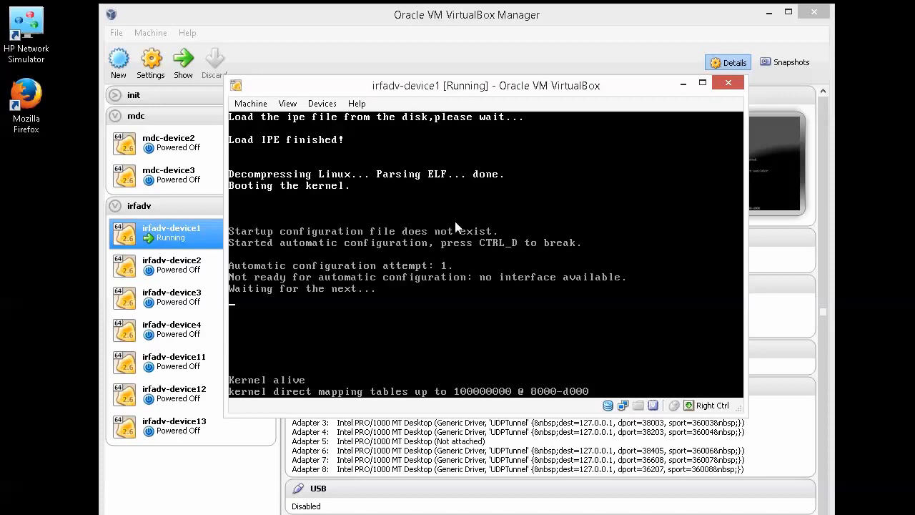
- Shift the device1 console window left and give it input focus while the switch boots
left_click_drag(428, 84, 401, 81)
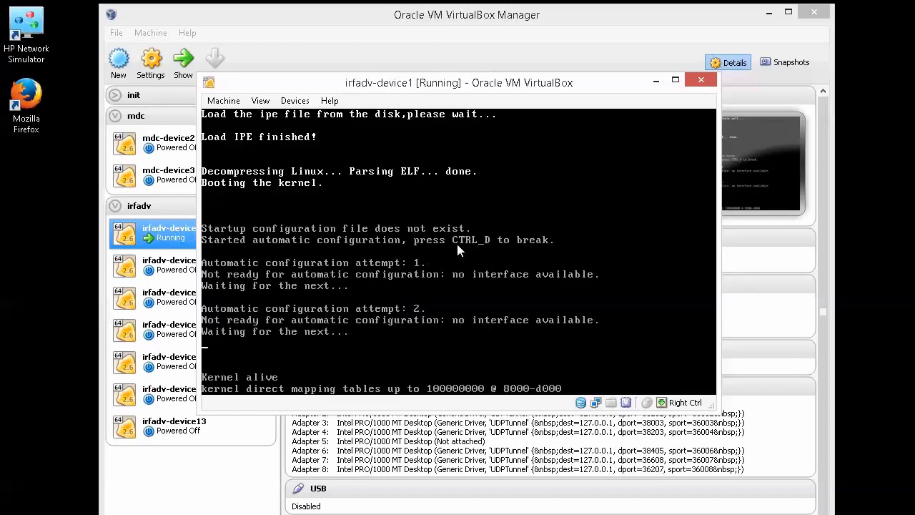
left_click(354, 248)
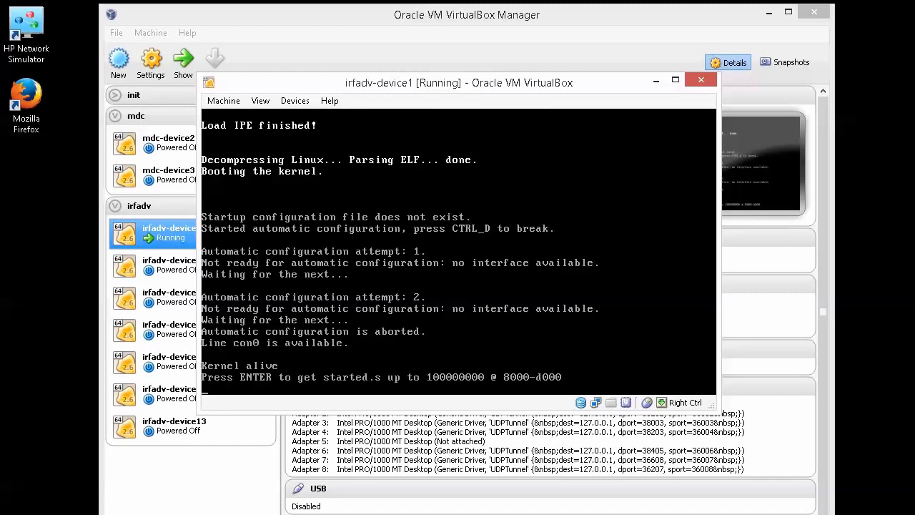
- Press Enter at the irfadv-device1 console to reach the <HP> prompt
key("Return")
key("Return")
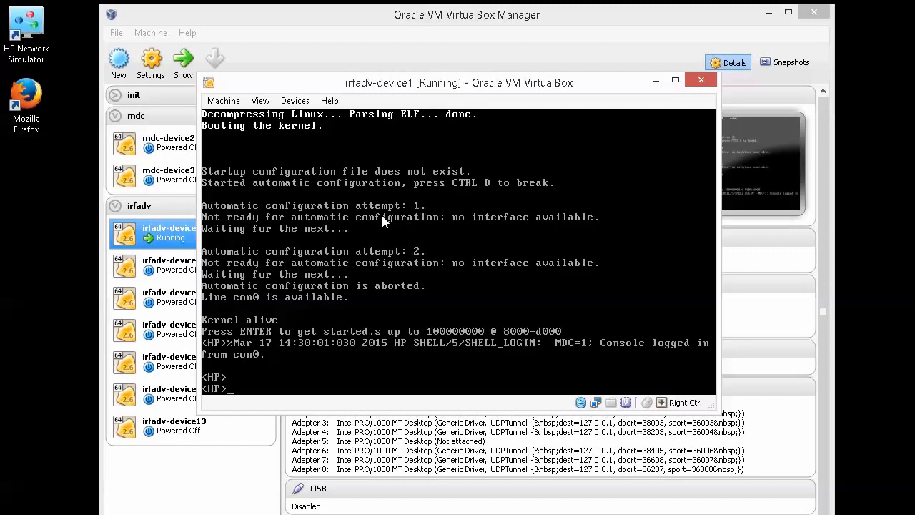
- Run dis int brief on irfadv-device1 to list its interfaces, with GE1/0/2–4 and XGE1/0/5–8 down
left_click_drag(380, 76, 462, 1)
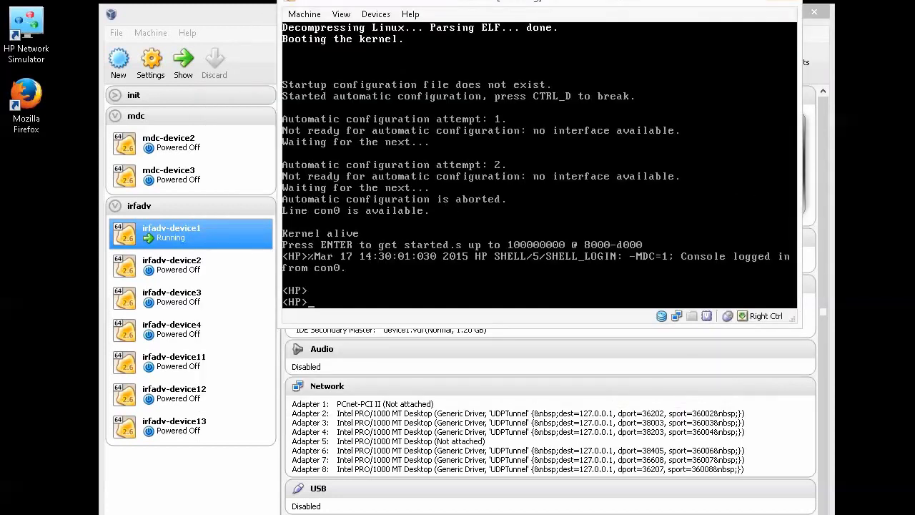
type("dis int brief")
key("Return")
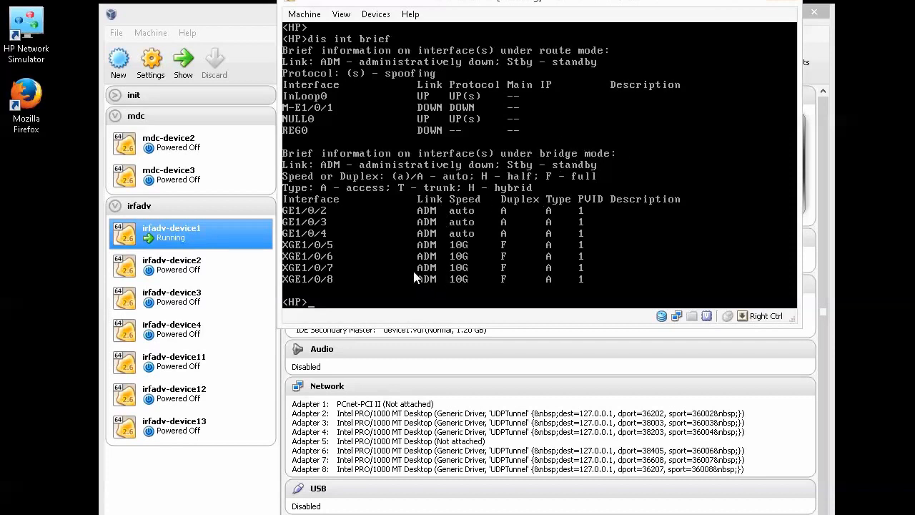
- Start irfadv-device2 and place its console window beside irfadv-device1's console
right_click(173, 276)
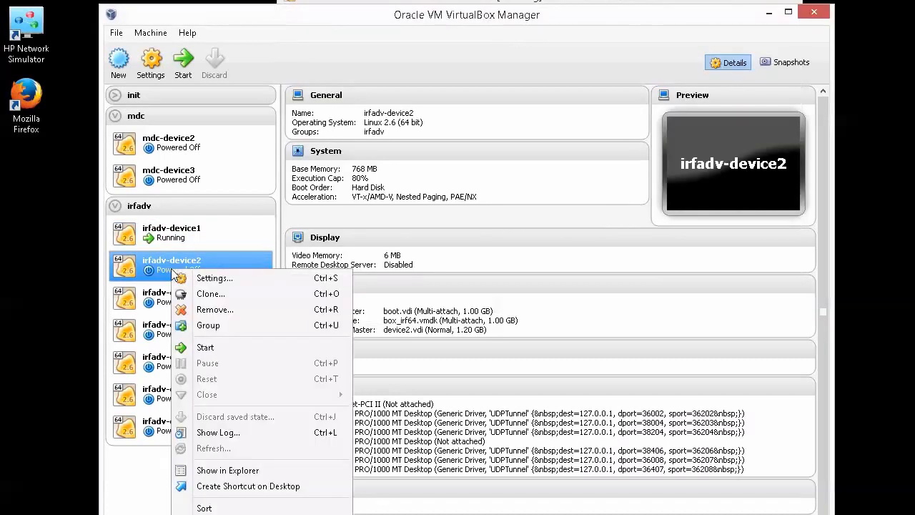
left_click(213, 347)
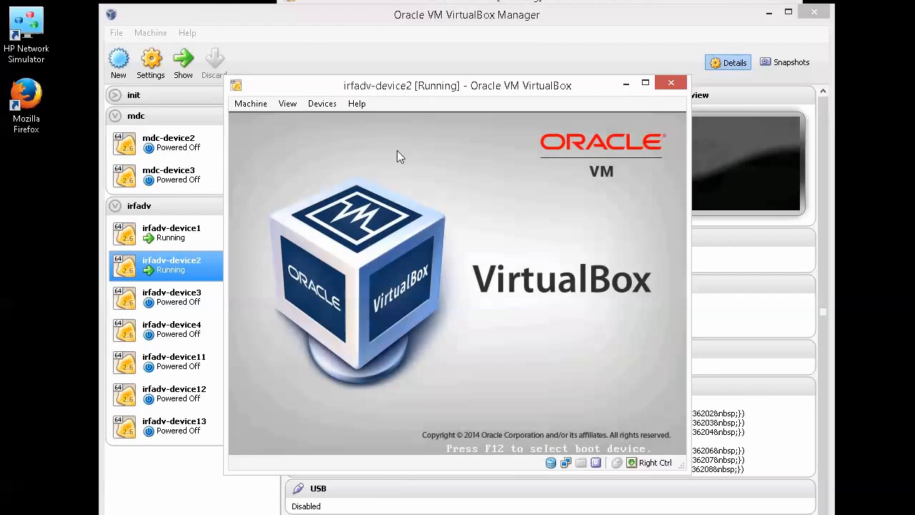
left_click_drag(398, 90, 543, 78)
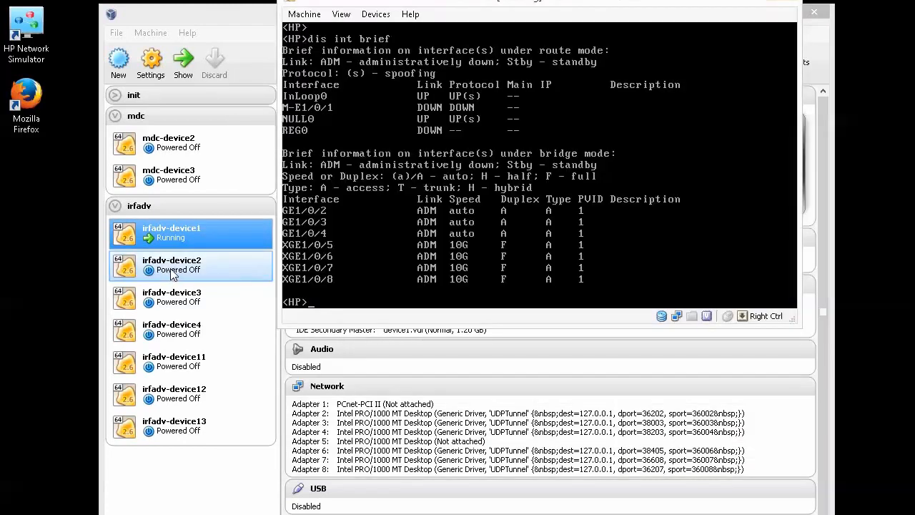
right_click(171, 270)
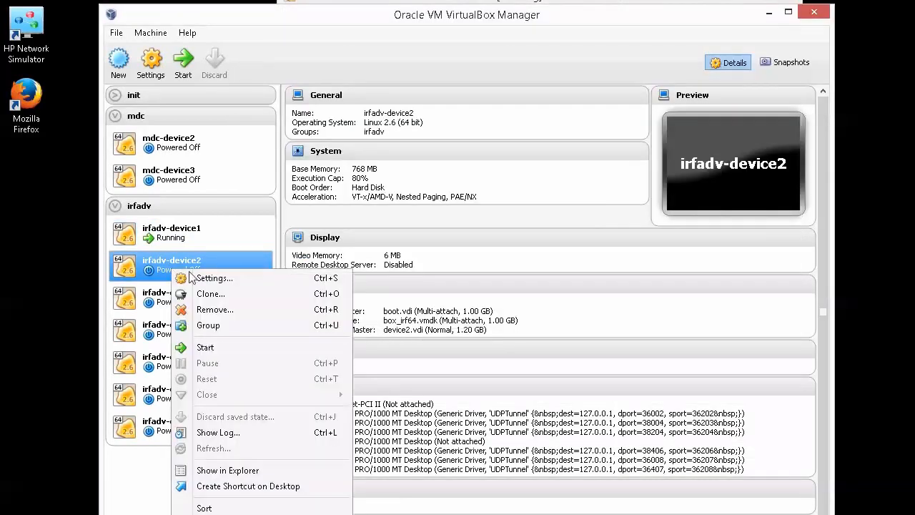
left_click(206, 348)
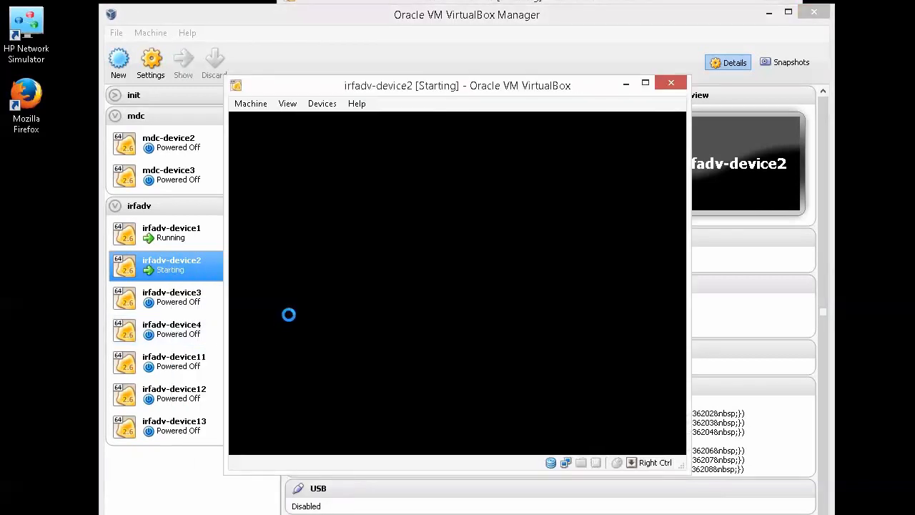
left_click_drag(400, 92, 520, 78)
left_click_drag(527, 0, 323, 3)
left_click(628, 77)
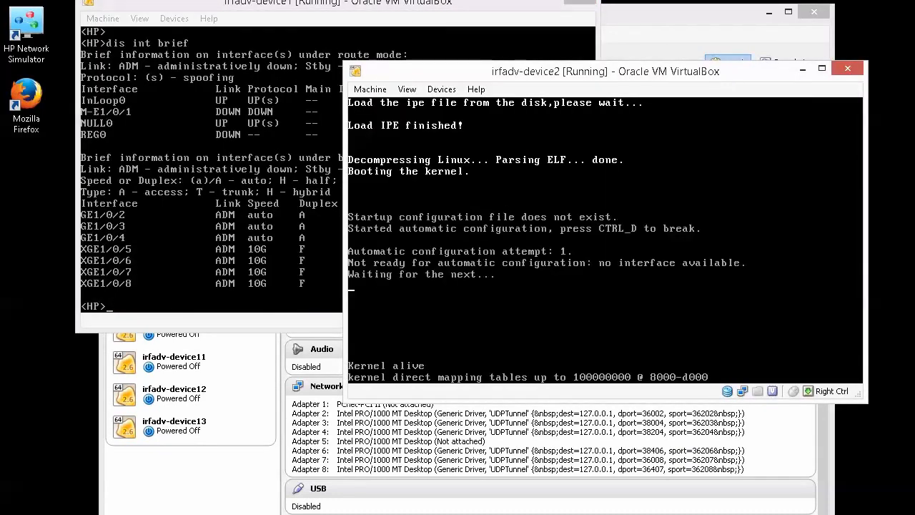
- Run dis int brief on irfadv-device2, then return to irfadv-device1's console
key("Return")
type("dis int brief")
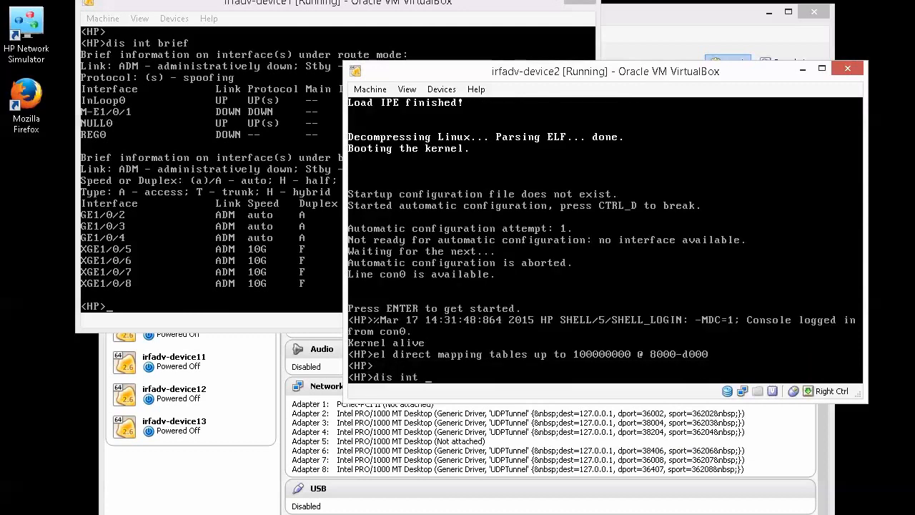
key("Return")
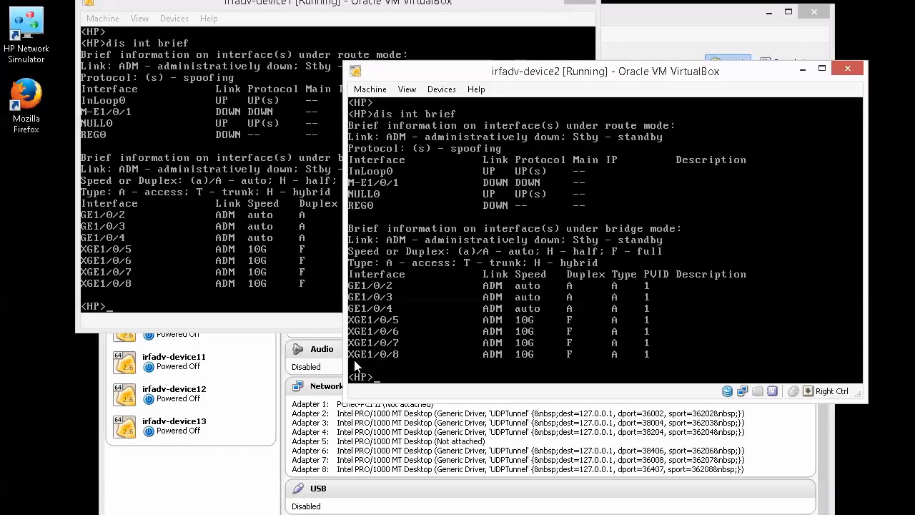
left_click(256, 264)
key("Control_R")
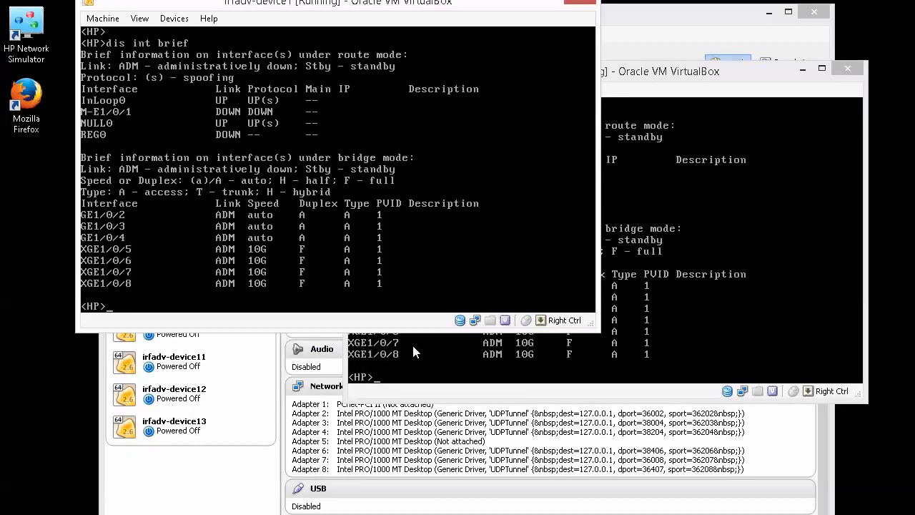
- Enter system-view on irfadv-device1 and rename it core-irf1
left_click(270, 228)
type("sys")
key("Tab")
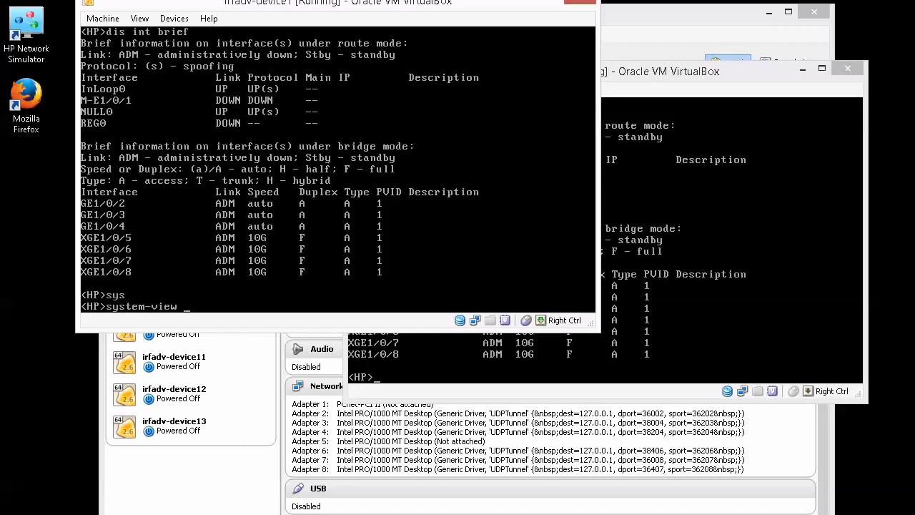
key("Return")
type("sysname")
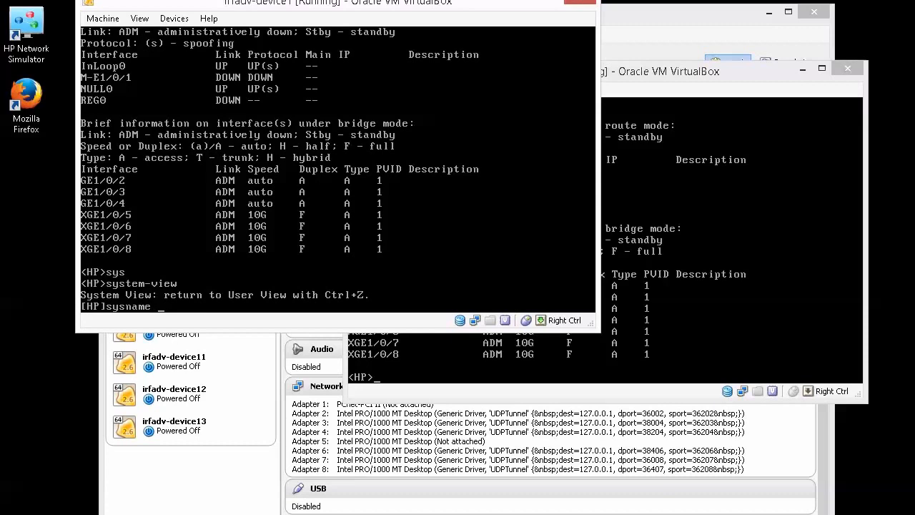
type(" core-irf1")
key("Return")
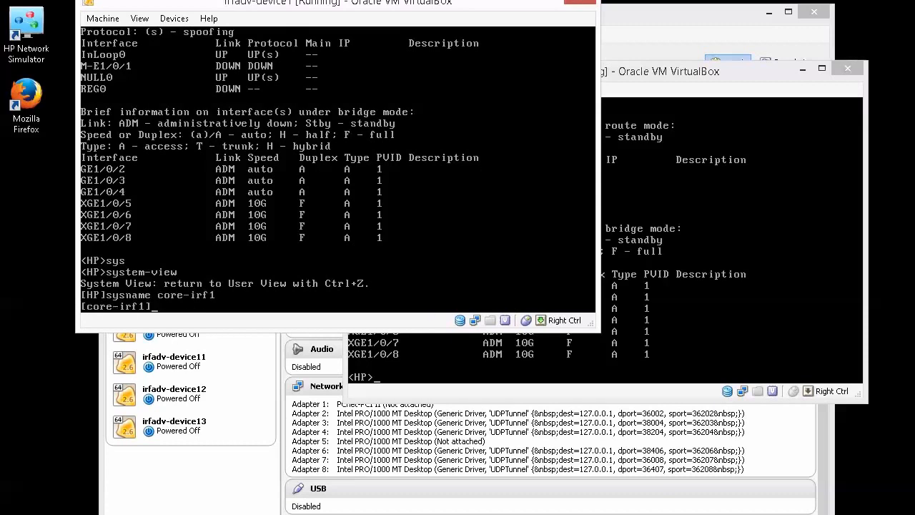
- Enable interface Ten-GigabitEthernet1/0/8 on core-irf1 with undo shut
type("int ten 1/0/7")
key("Return")
type("int ten 1/0/7")
key("BackSpace")
type("8")
key("Return")
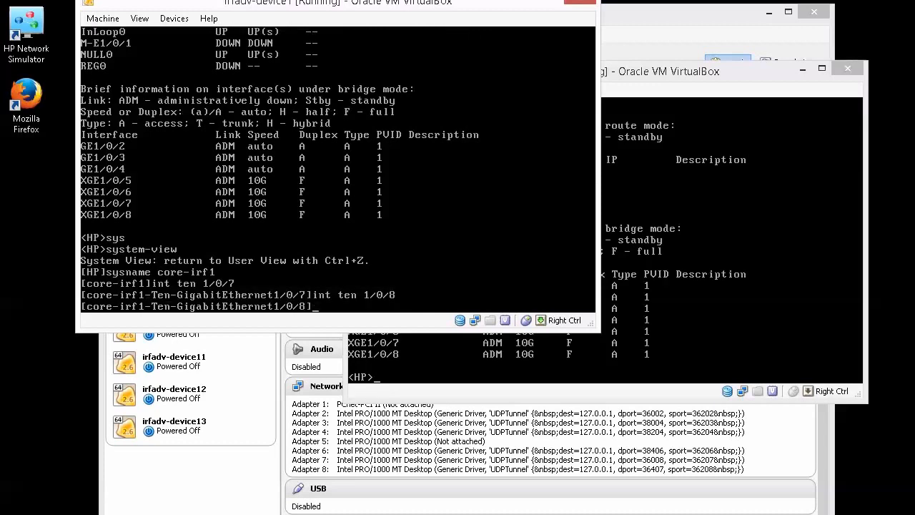
type("undo shut")
key("Return")
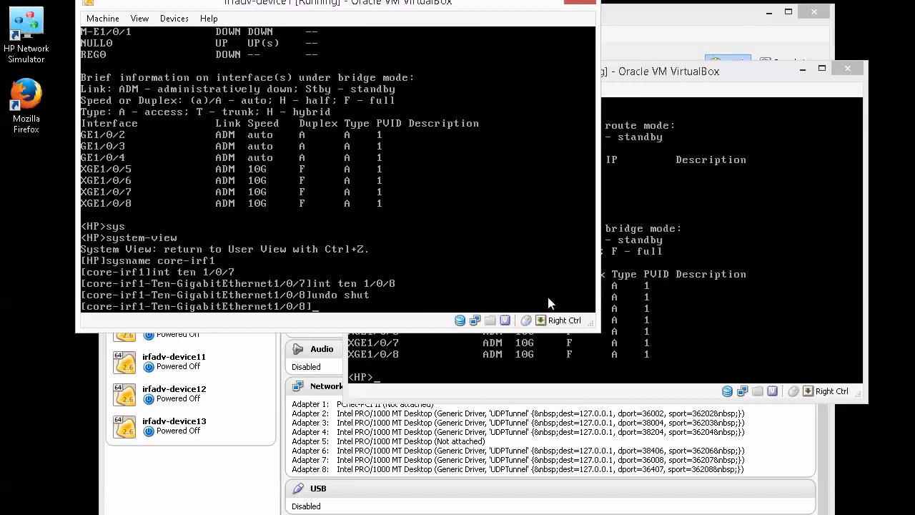
left_click(645, 307)
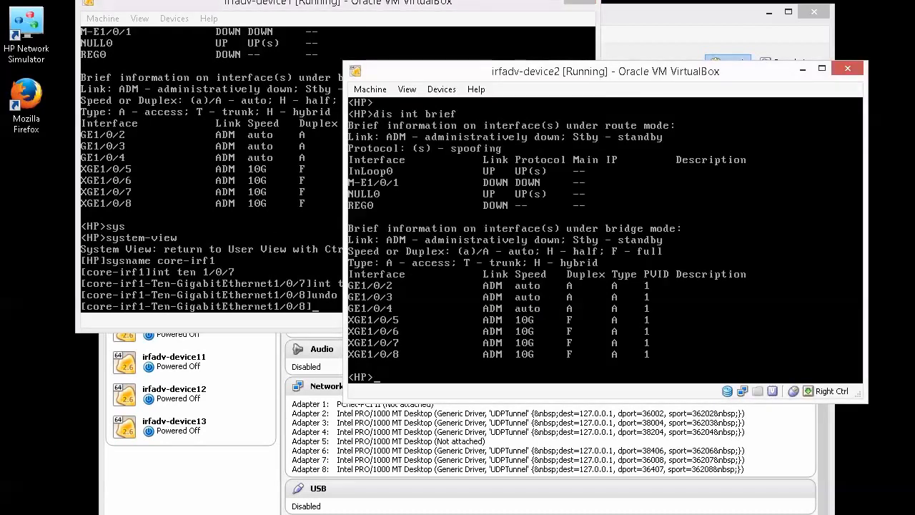
- Enter system-view on the second switch and rename it core-irf2
type("sys")
key("Return")
type("sysn")
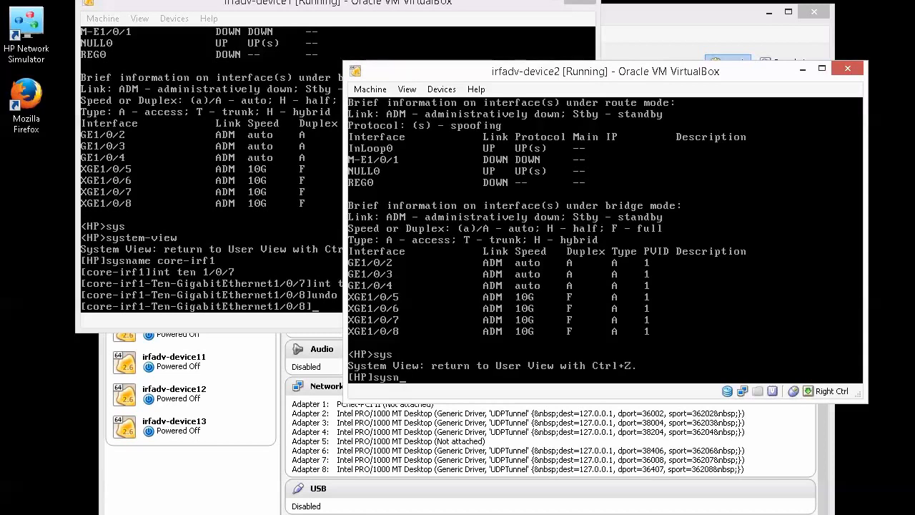
type("ame core-irf2")
key("Return")
- Bring up Ten-GigabitEthernet1/0/7 on core-irf2 with undo shutdown, then leave the interface view
type("int ten 1/0/")
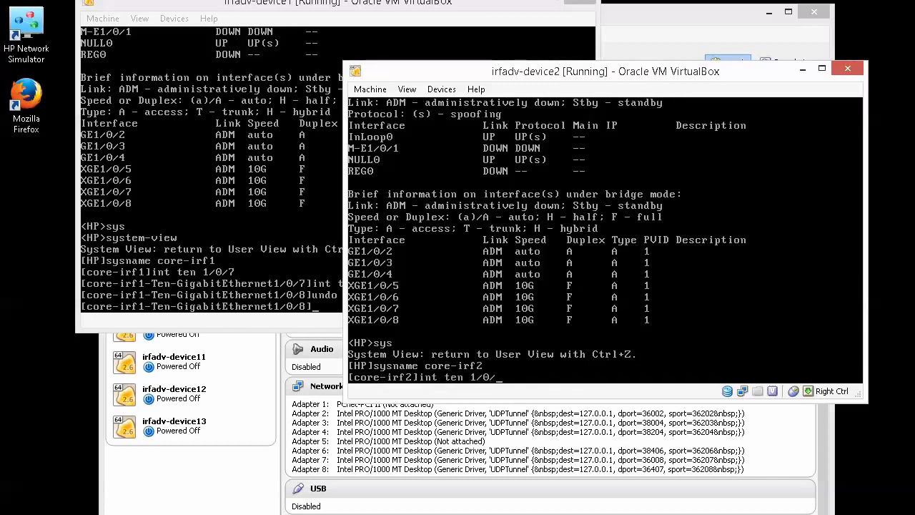
type("7")
key("Return")
type("un sh")
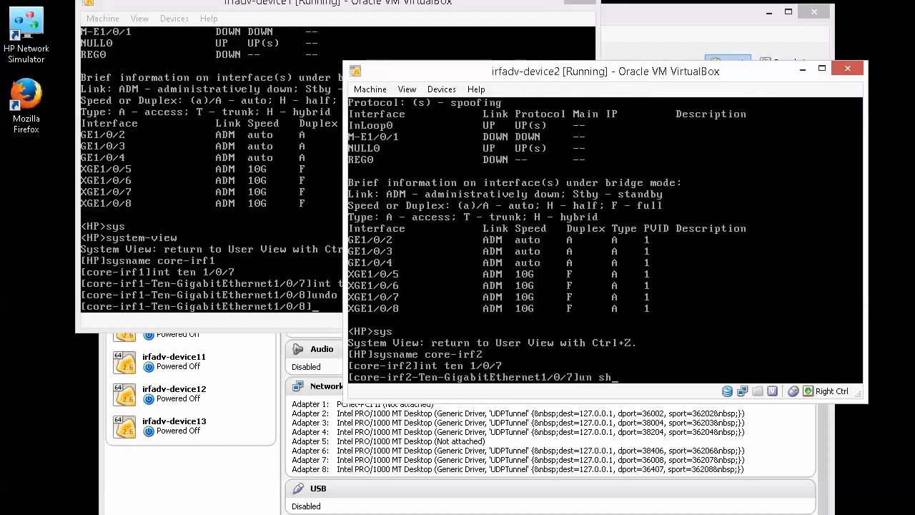
type("ut")
key("Return")
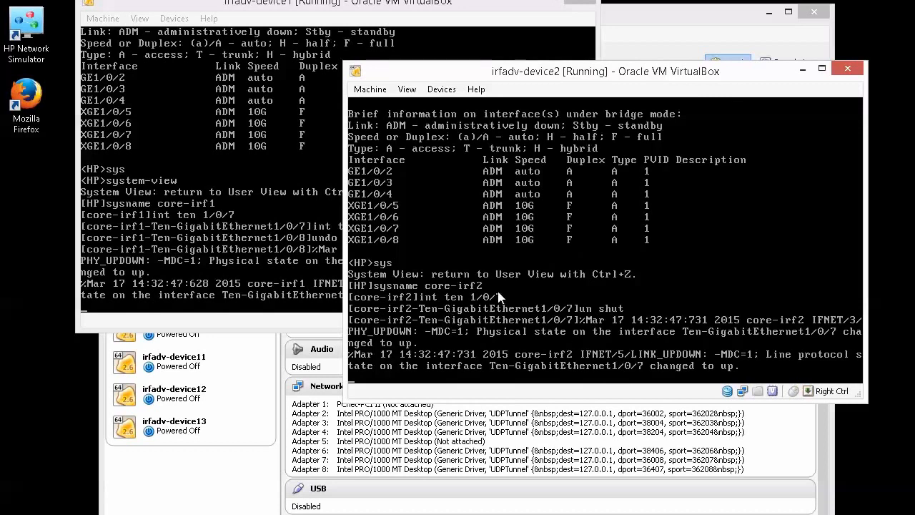
key("Return")
key("Return")
type("quit")
key("Return")
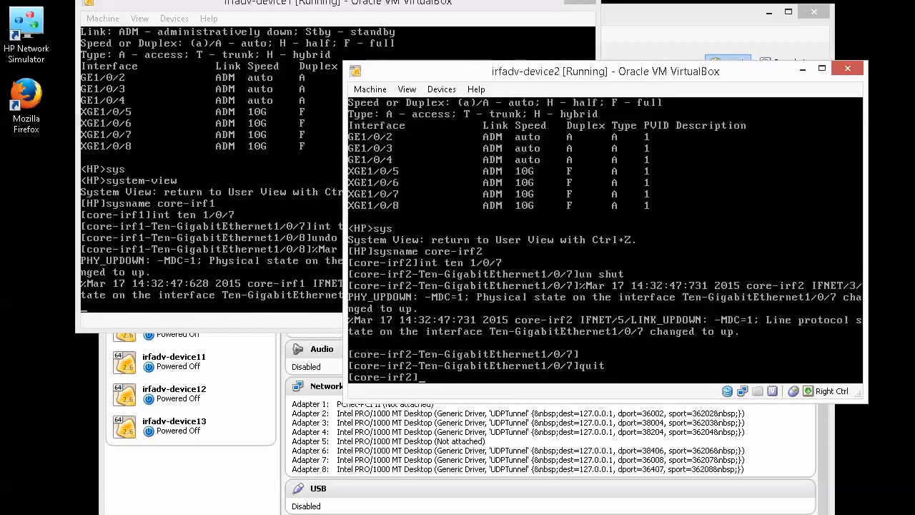
- Run display lldp neighbor-information list on core-irf2, which reports LLDP not configured
type("dis")
key("Tab")
type("lldp ne")
key("Tab")
type("list")
key("Tab")
key("Return")
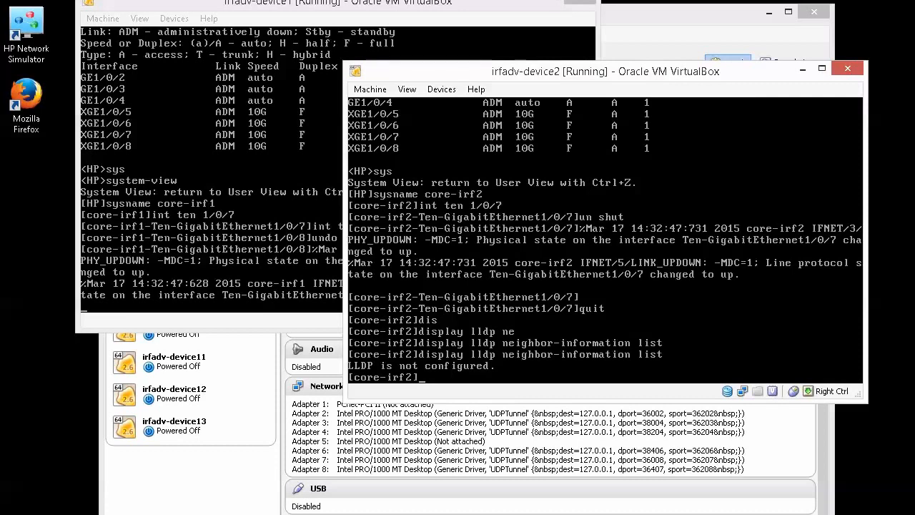
- Enable LLDP globally on core-irf2 with lldp global enable
type("lldp global en")
key("Tab")
key("Return")
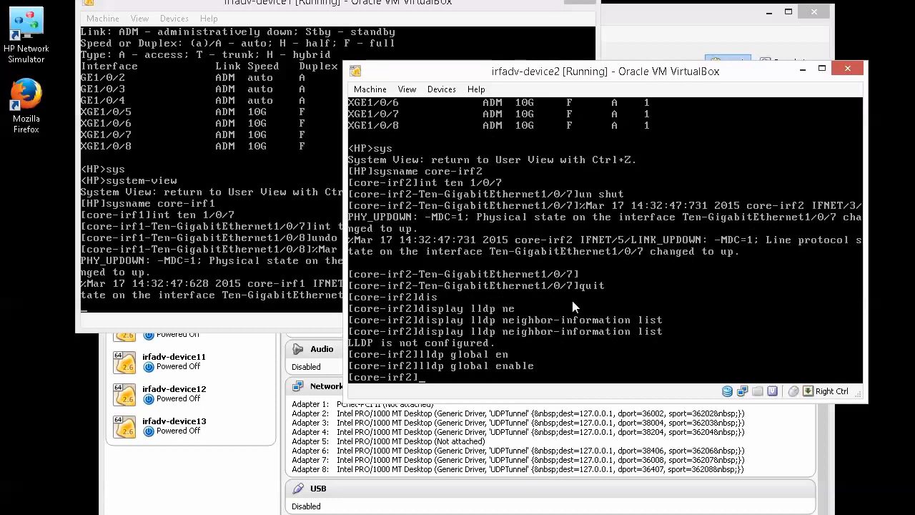
- On core-irf1, leave the interface view and enable LLDP globally with lldp global enable
key("alt+Tab")
key("Return")
key("Return")
type("quit")
key("Return")
type("lldp glo")
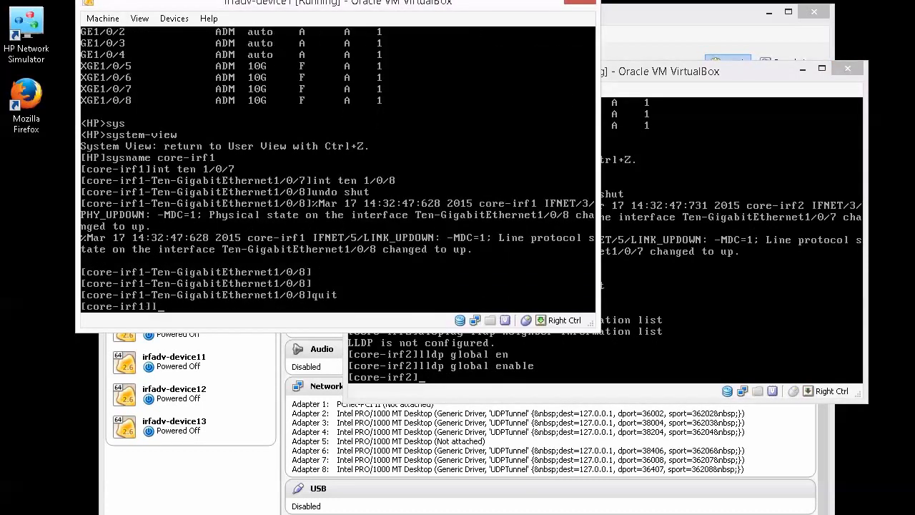
key("Tab")
type("en")
key("Tab")
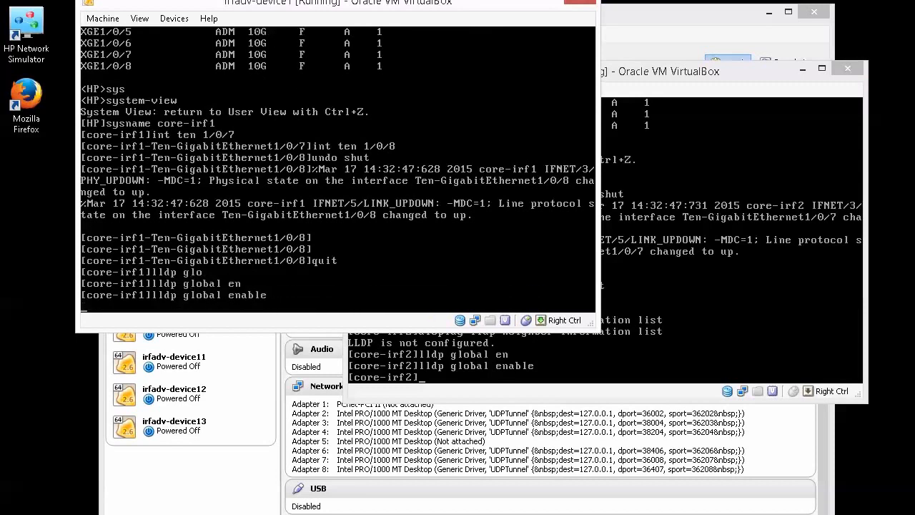
key("Return")
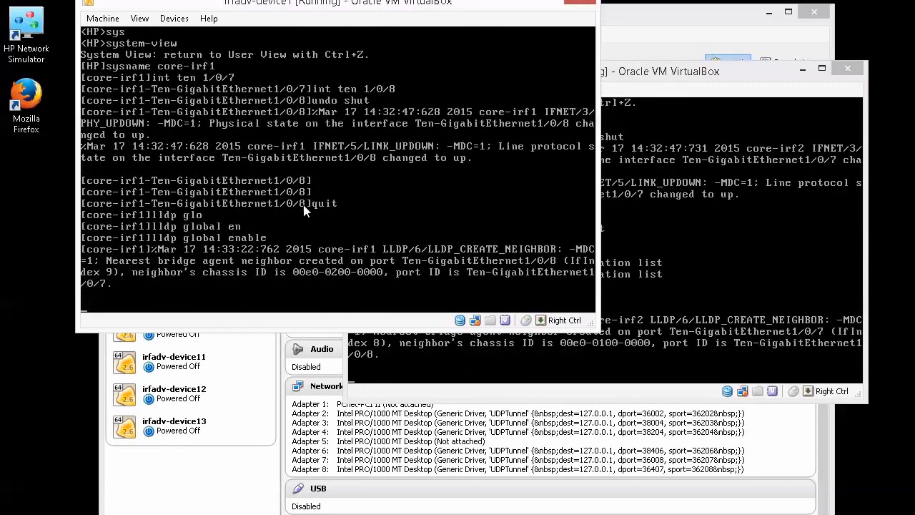
key("Return")
key("Return")
key("Return")
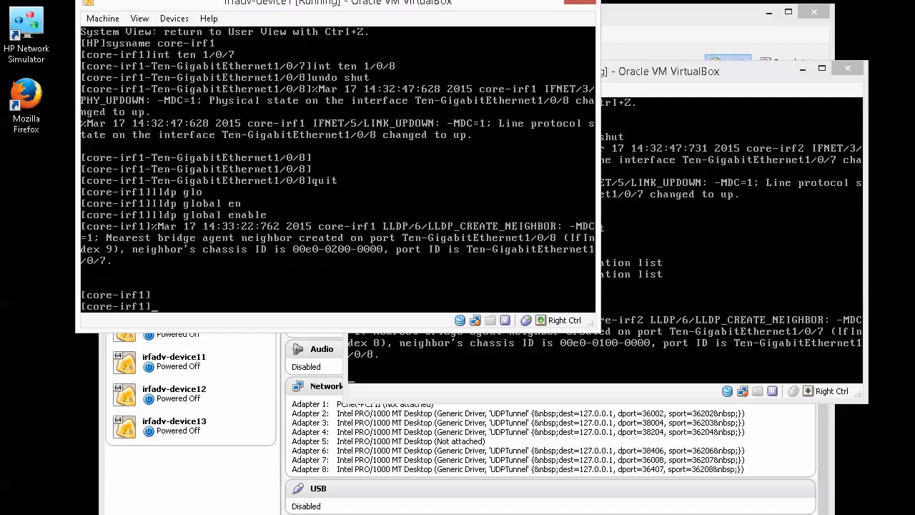
type("dis lldp ")
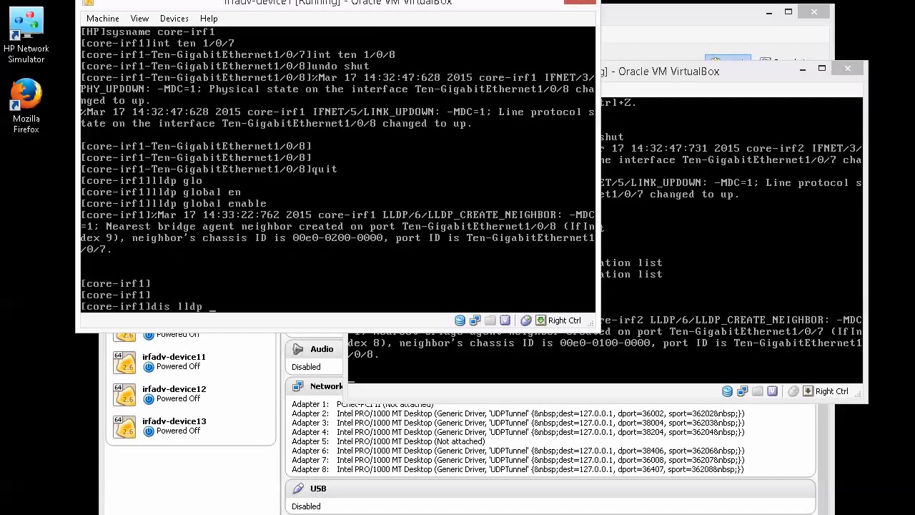
type("ne")
- List core-irf1's LLDP neighbors, showing core-irf2 on XGE1/0/8
key("Tab")
type("list")
key("Return")
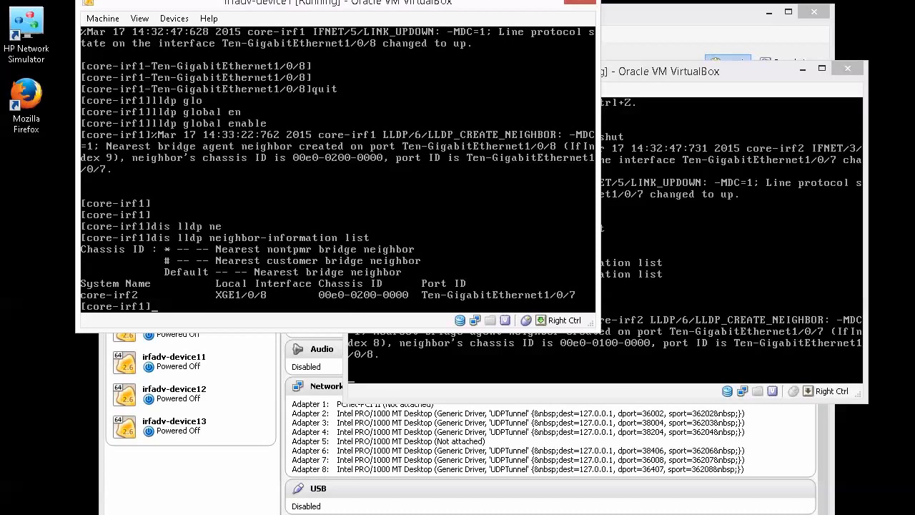
- Display core-irf1's user line table, showing CON 0, AUX 0 and VTY 0–19, and quit the pager
type("dis")
key("Tab")
type("lin")
key("Tab")
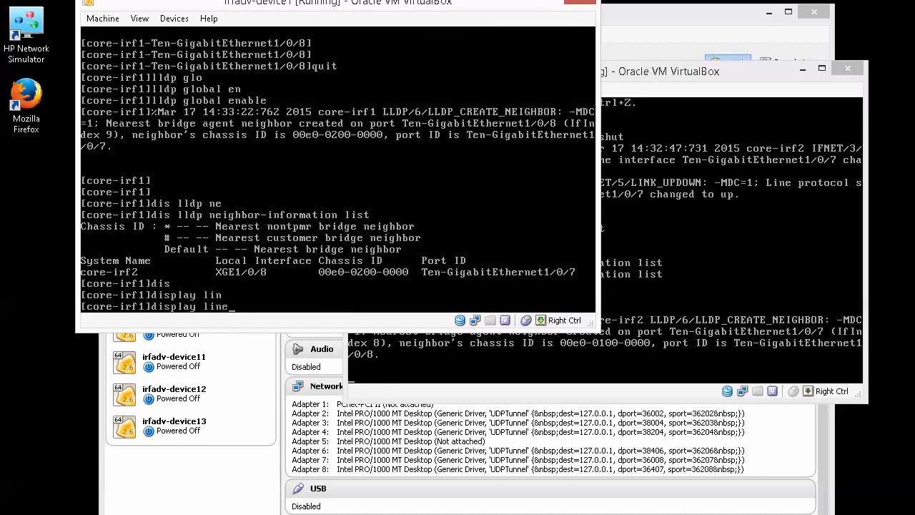
key("Return")
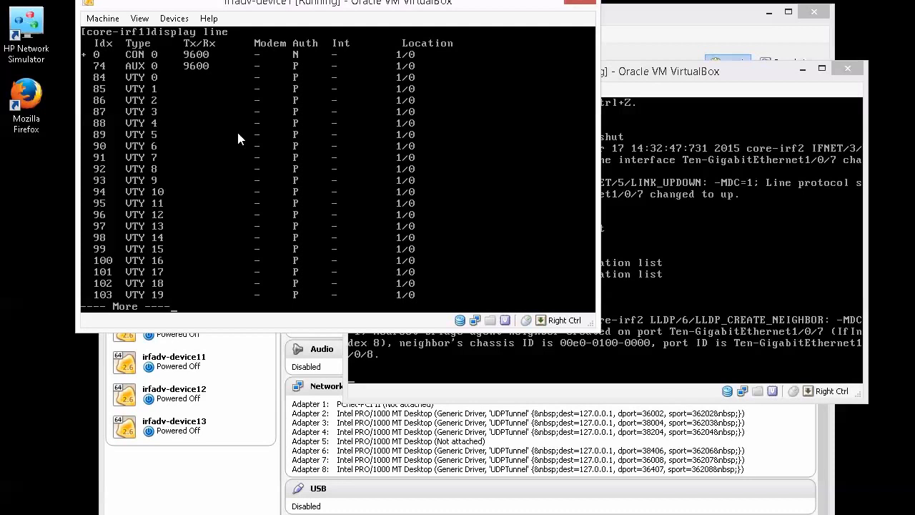
key("q")
left_click(102, 21)
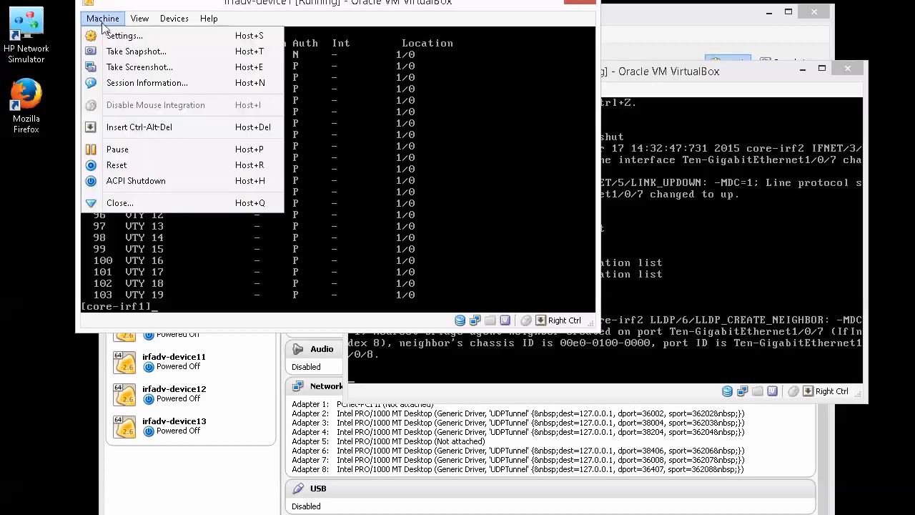
left_click(119, 36)
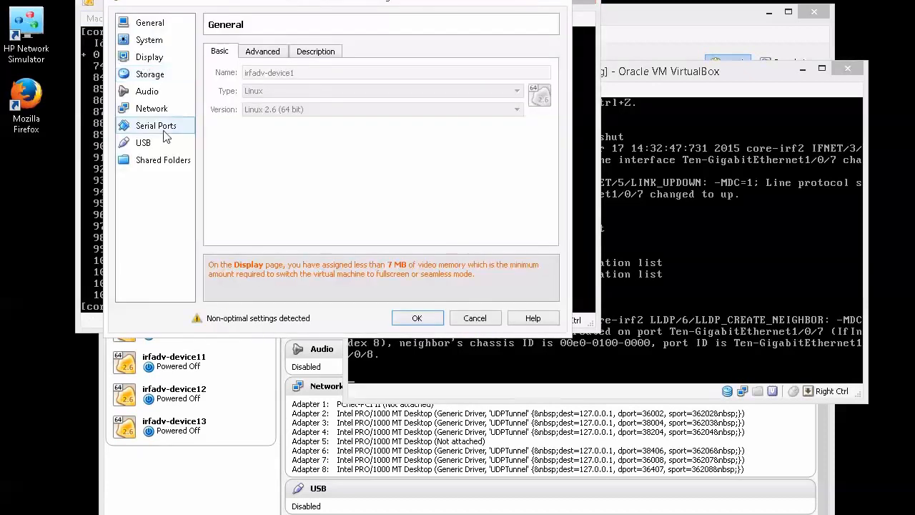
left_click(158, 129)
left_click(262, 53)
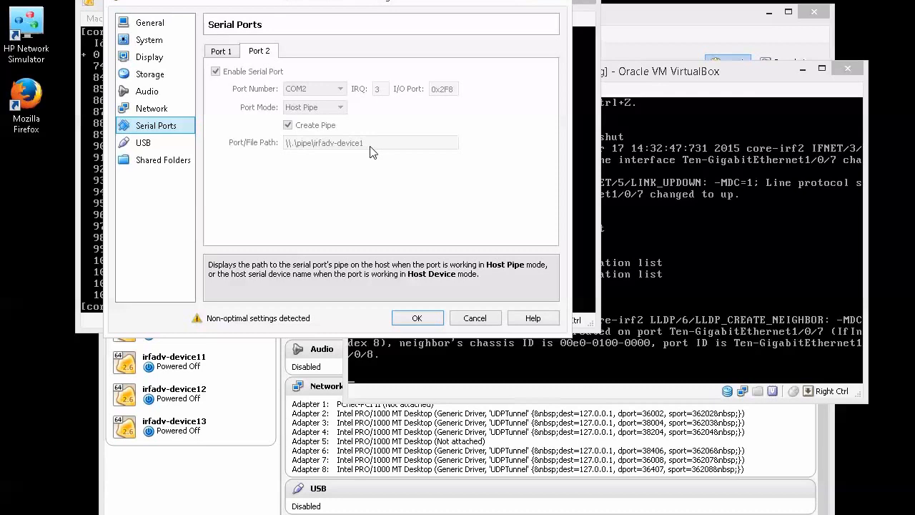
left_click(473, 318)
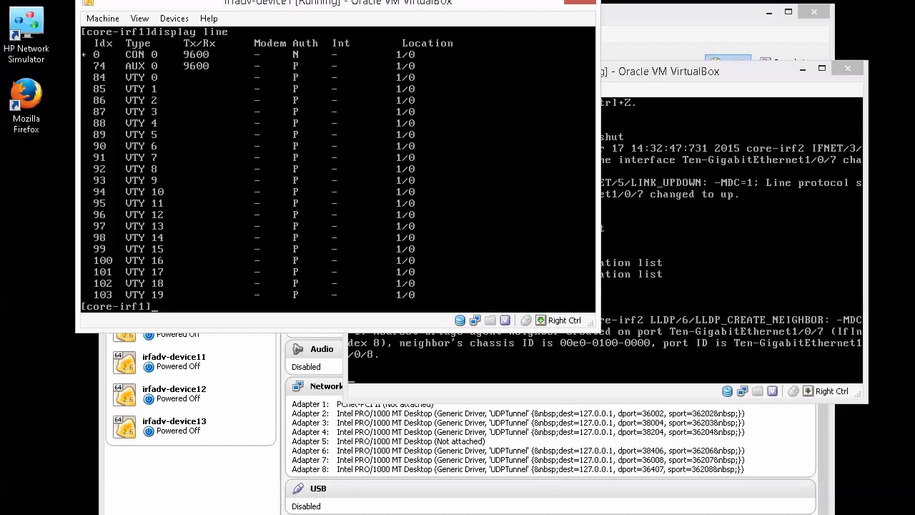
left_click(472, 514)
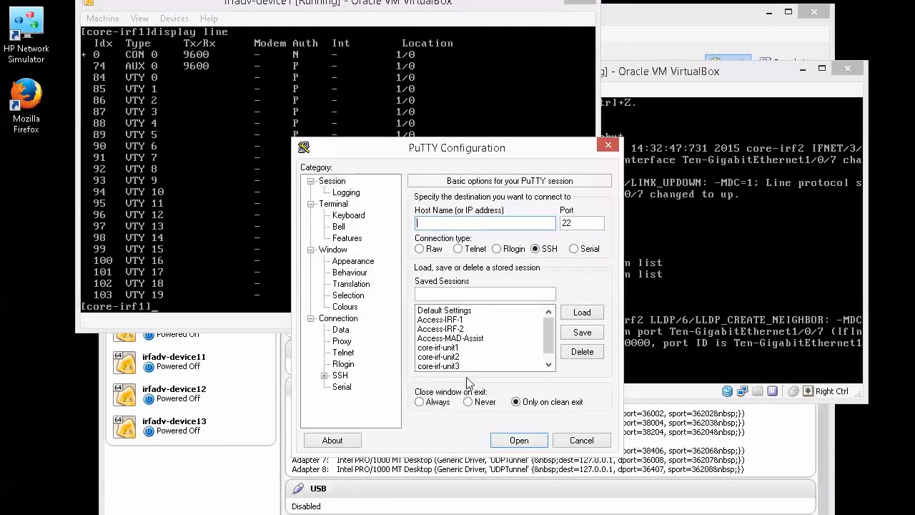
- Set PuTTY's connection type to Serial and enter serial line \.\pipe\irfadv-device3
left_click(575, 249)
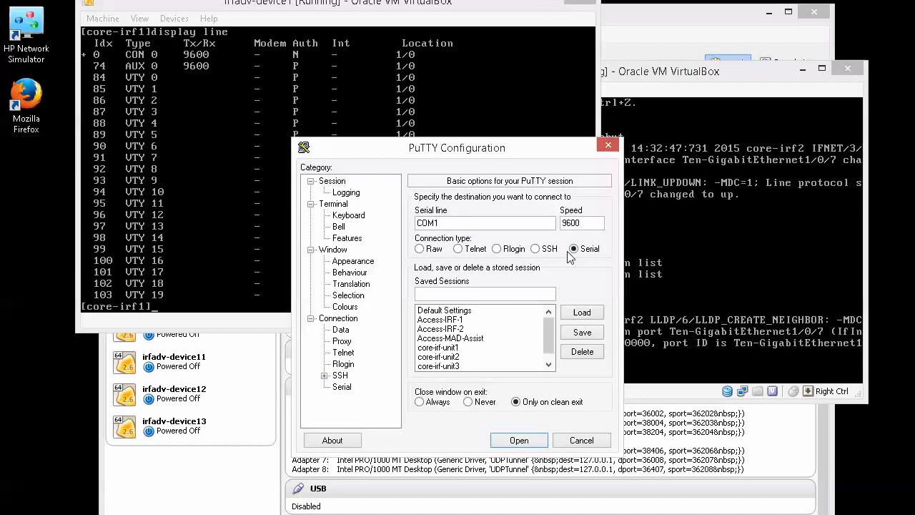
left_click_drag(464, 159, 422, 165)
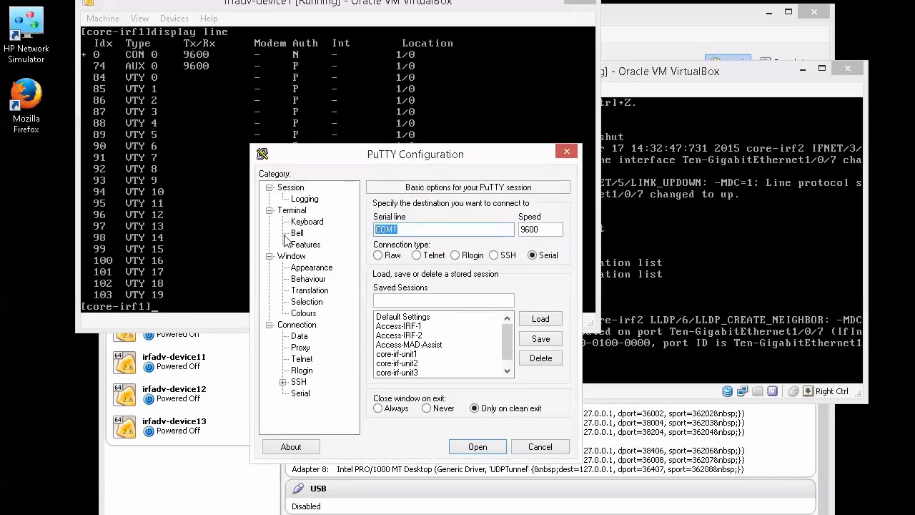
key("BackSpace")
type("\\.\\pipe\\irfadv")
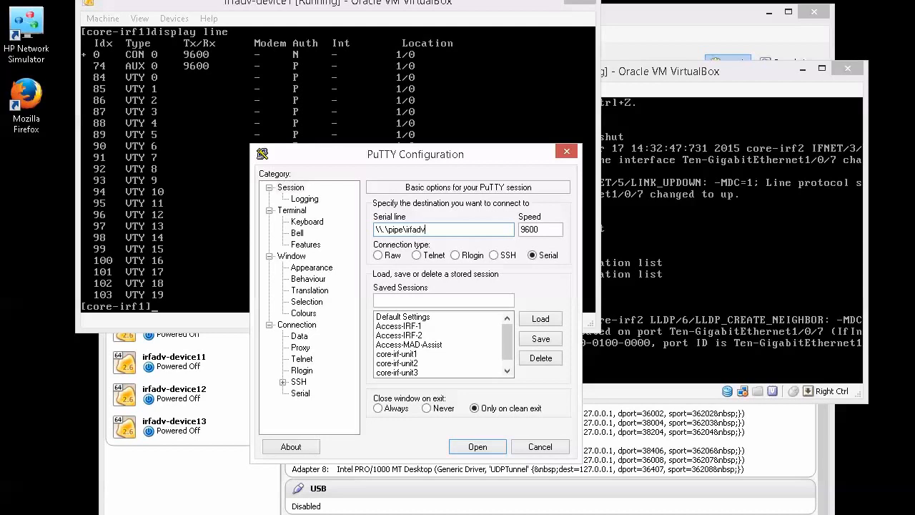
type("-device3")
- Load the core-irf-unit1 saved session (\\.\pipe\irfadv-device1, 9600) and open it
left_click(413, 355)
left_click(540, 322)
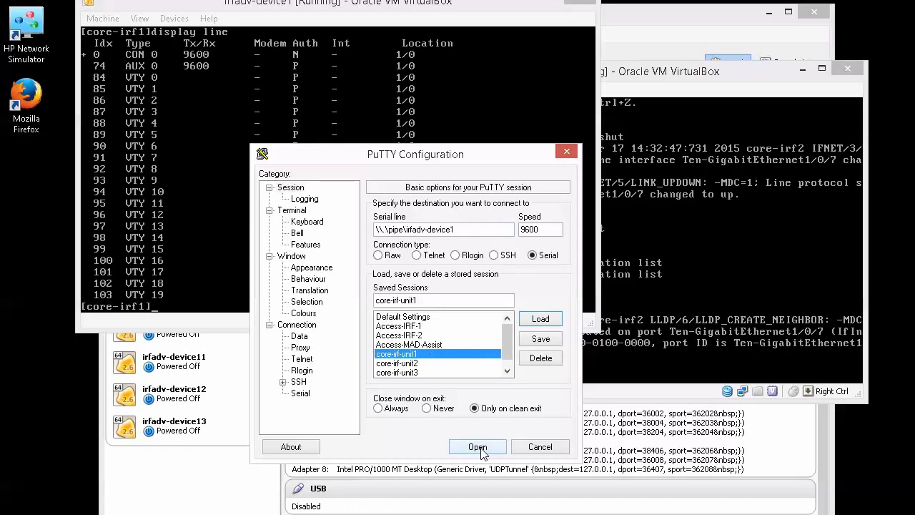
left_click(299, 223)
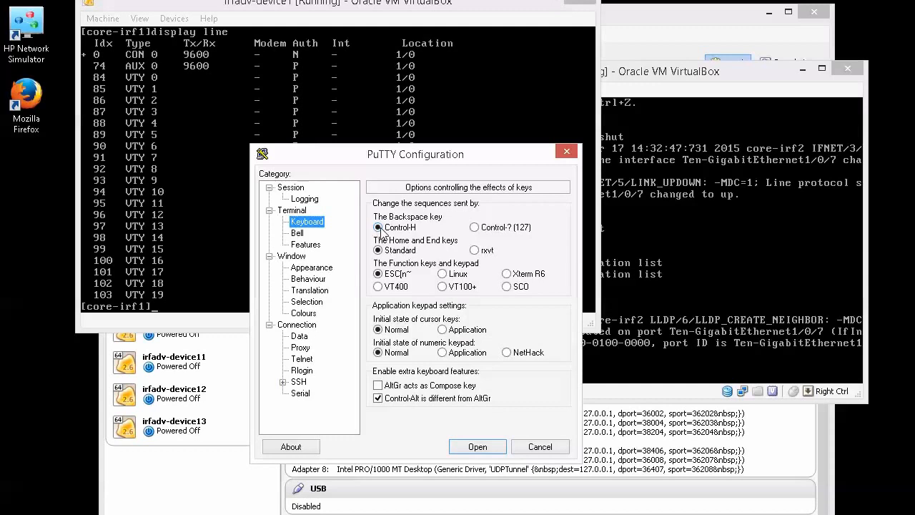
left_click(293, 189)
left_click(415, 355)
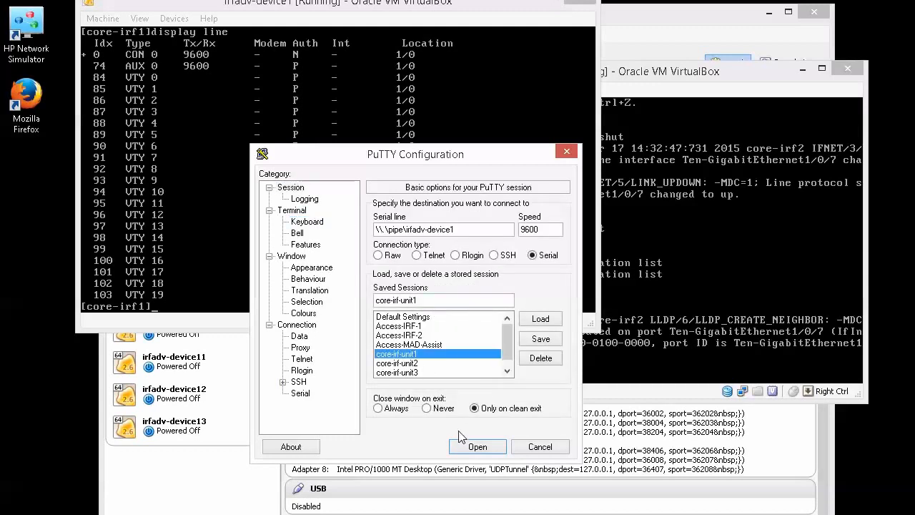
left_click(477, 446)
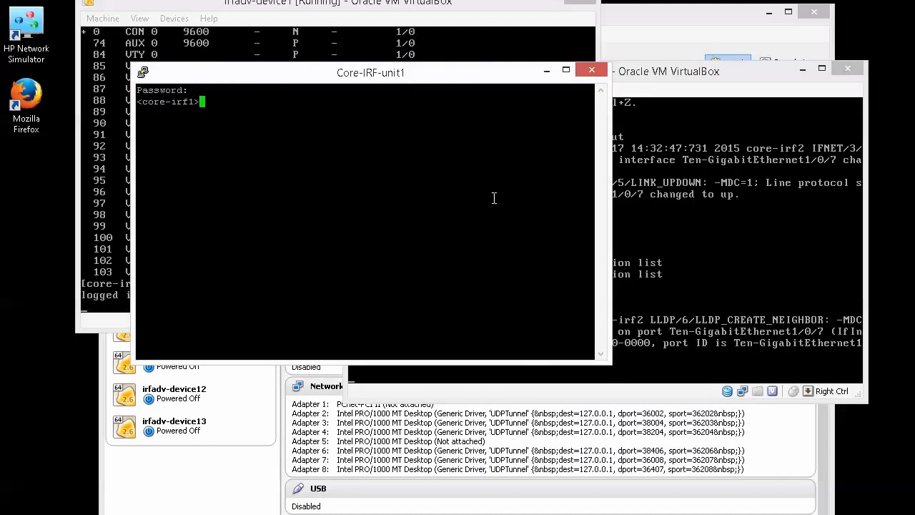
- Load and open the core-irf-unit2 serial session, then wake its console to the <core-irf2> prompt
left_click_drag(385, 84, 326, 184)
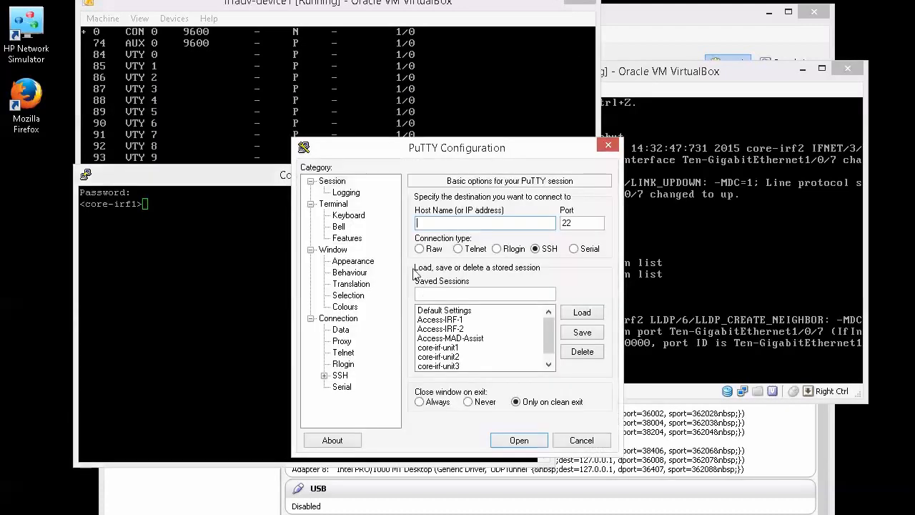
left_click(456, 359)
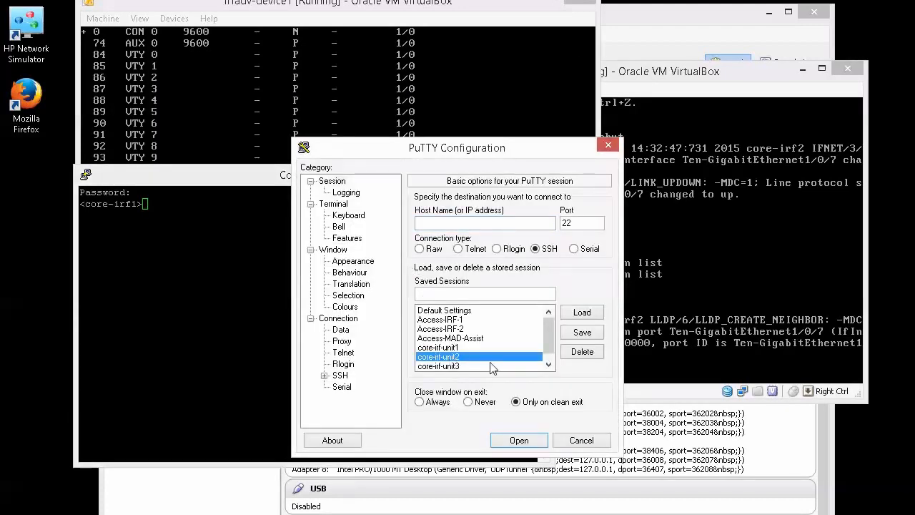
left_click(582, 312)
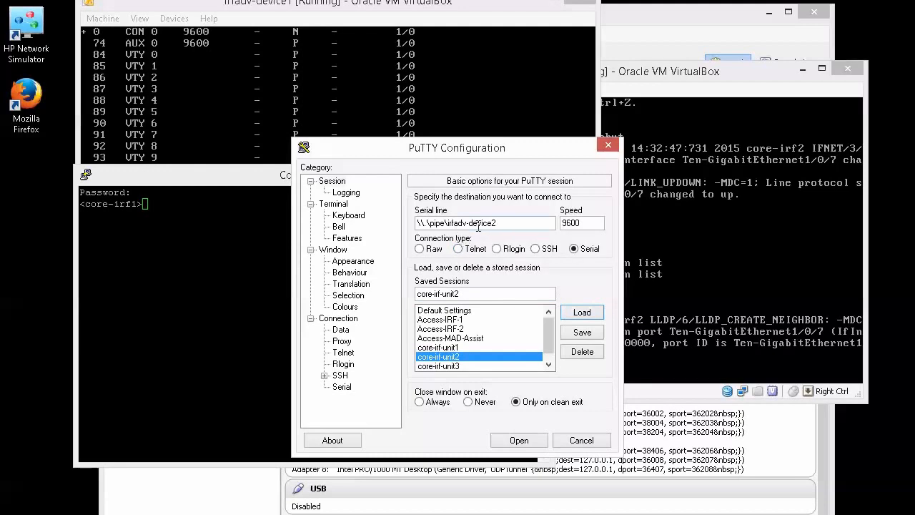
left_click(521, 441)
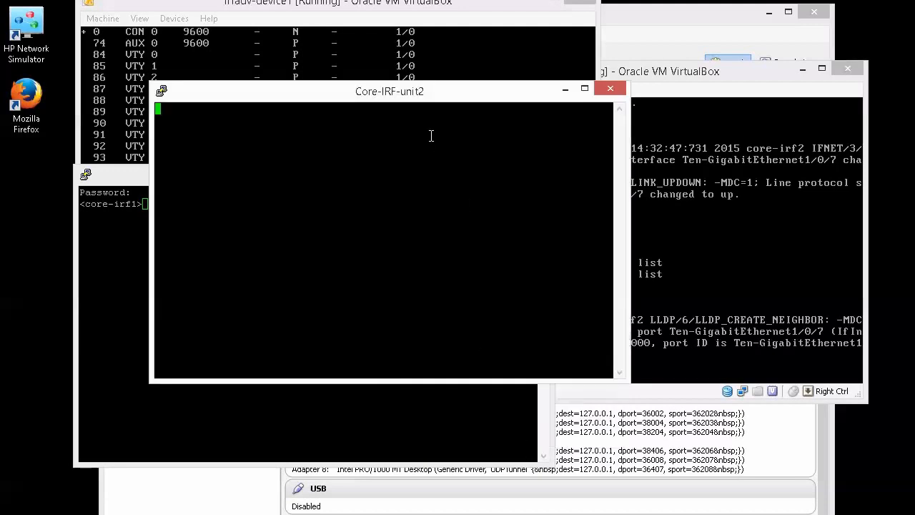
left_click_drag(428, 91, 616, 210)
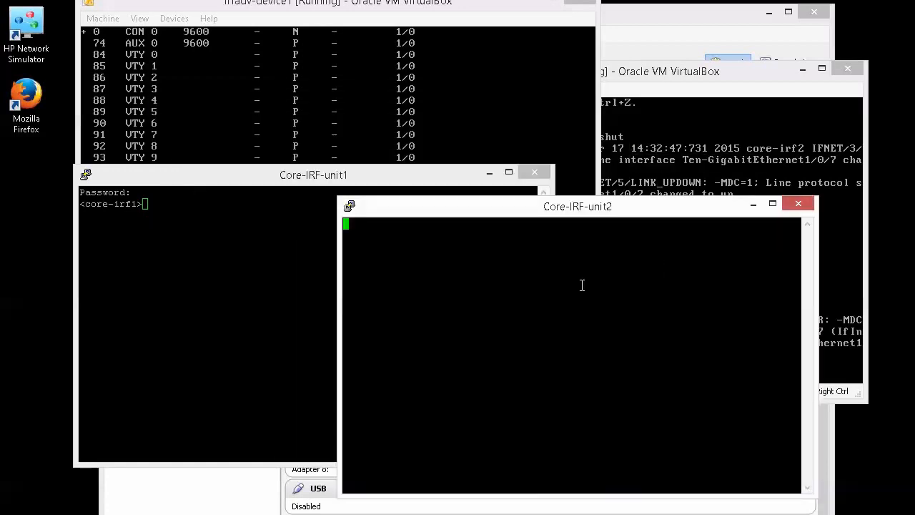
key("Return")
key("Return")
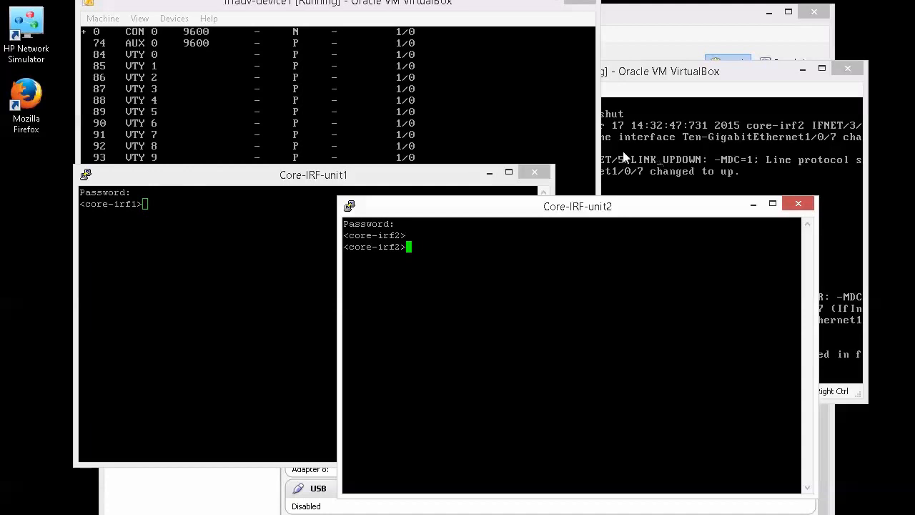
left_click(302, 116)
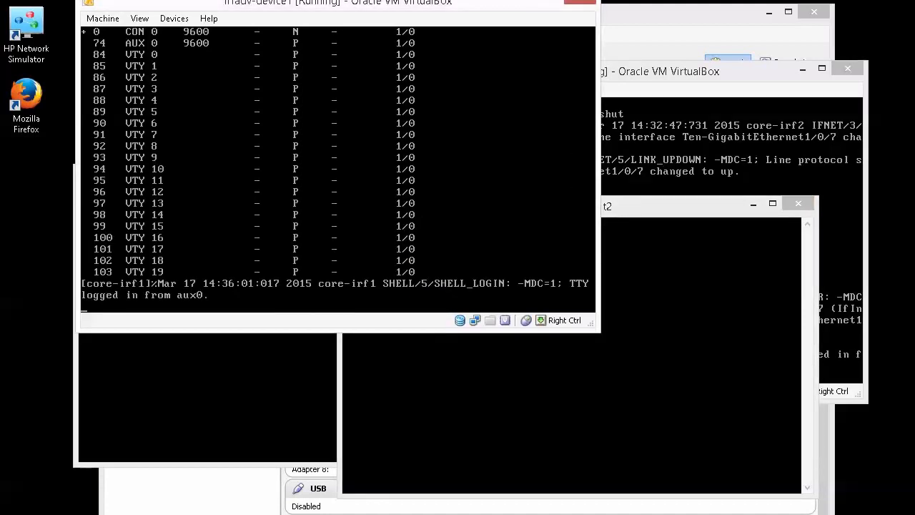
- Run display current-configuration line on core-irf1, showing AUX 0 with the network-operator role
key("Return")
key("Return")
type("dis")
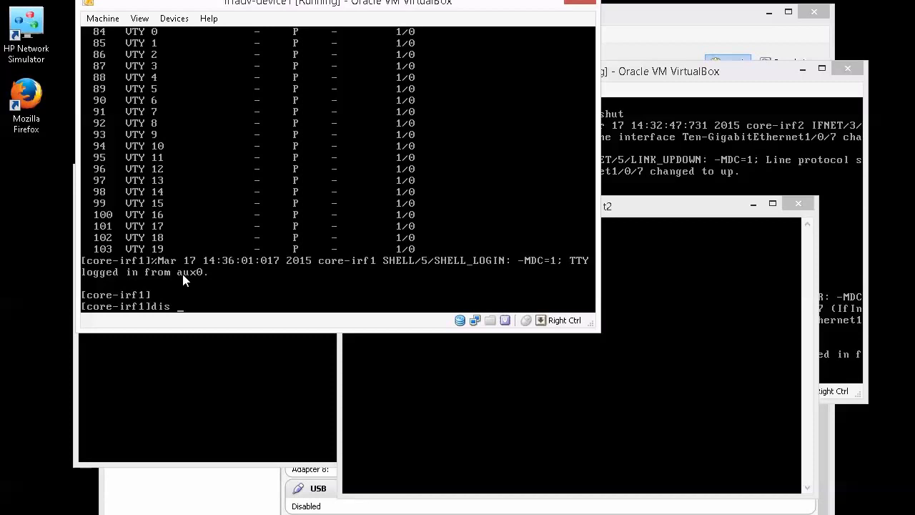
left_click(218, 258)
type("cur conf")
key("Tab")
type("line")
key("Return")
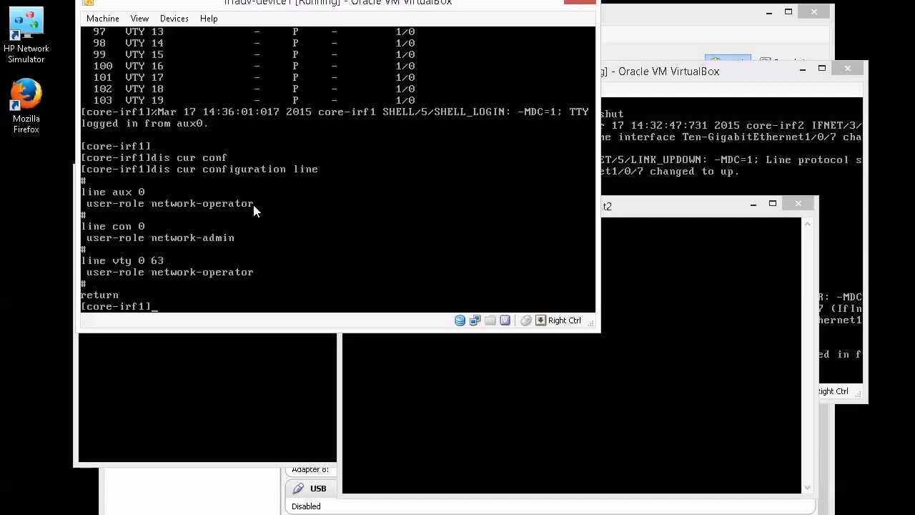
left_click(231, 366)
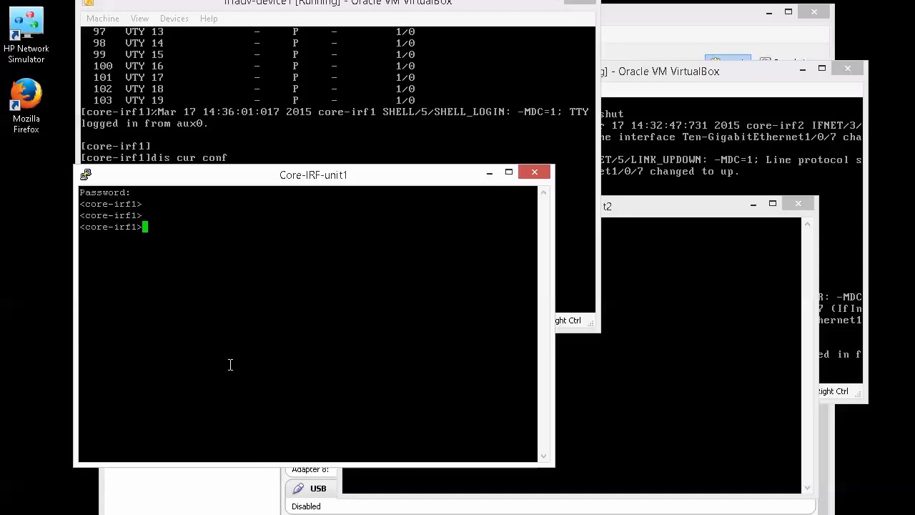
- On core-irf1 over AUX, list the few system-view commands with ?, then end the Core-IRF-unit1 session
type("sys")
key("Return")
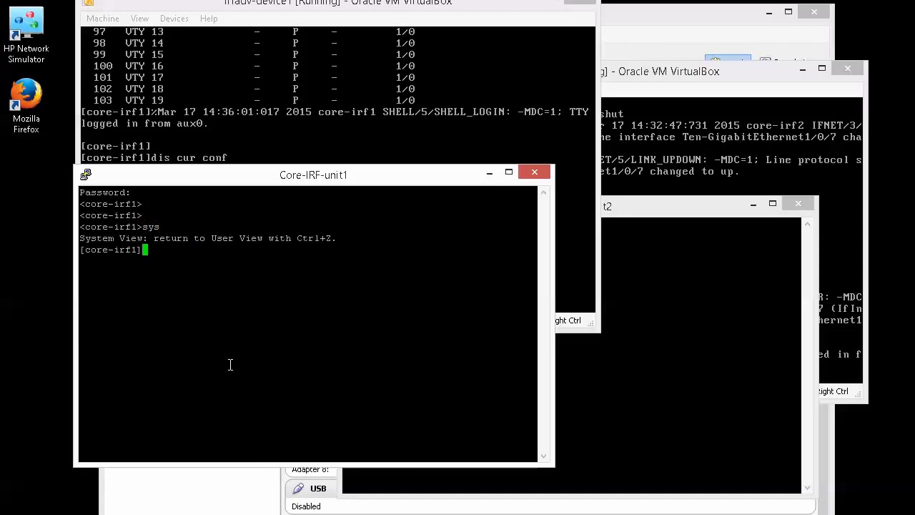
type("?")
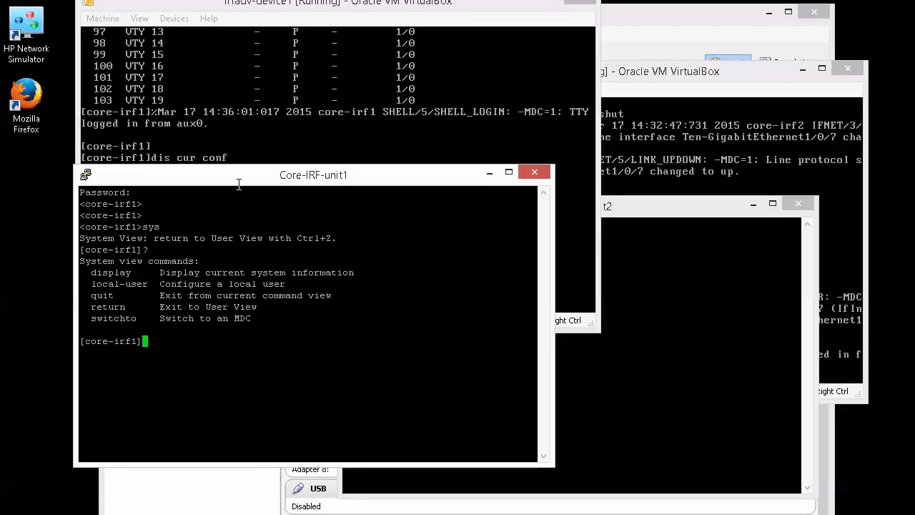
left_click_drag(251, 173, 243, 232)
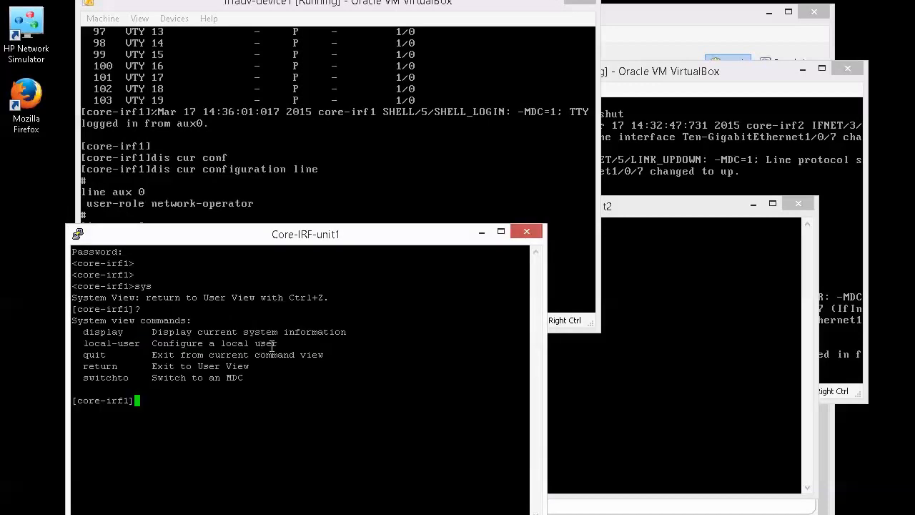
left_click(526, 236)
left_click(472, 341)
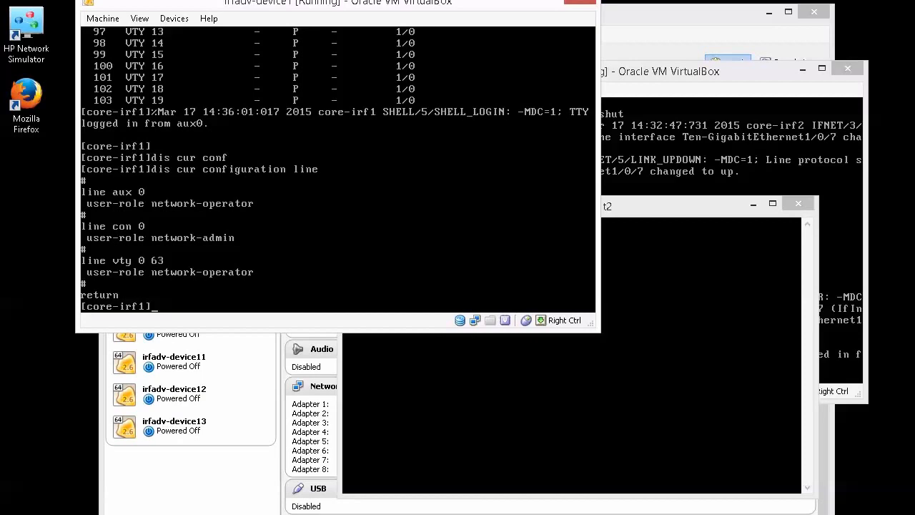
- Enter the line aux 0 view on core-irf1 in the device1 console
type("ine")
type("ux")
key("BackSpace")
key("BackSpace")
type("ux 0")
key("Return")
- Assign user-role network-admin to core-irf1's AUX 0 line
type("user-r")
key("Tab")
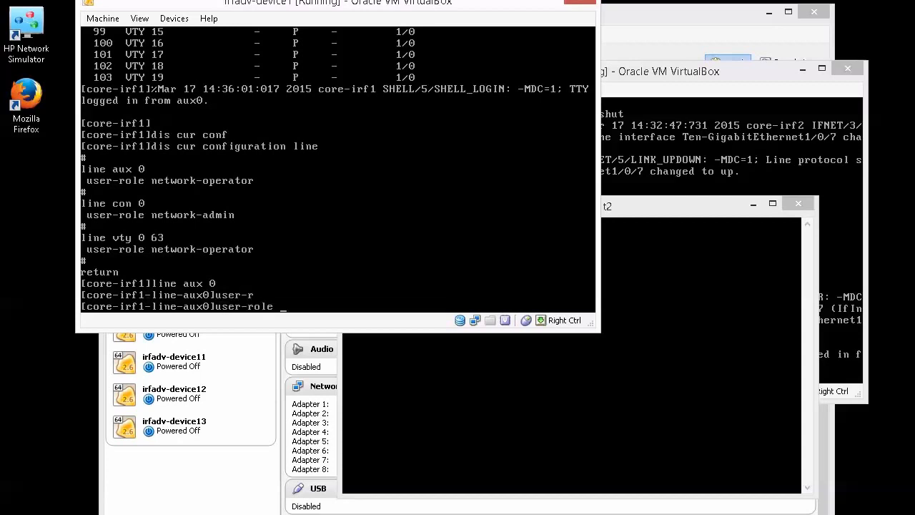
type("netwo")
key("Tab")
type("ad")
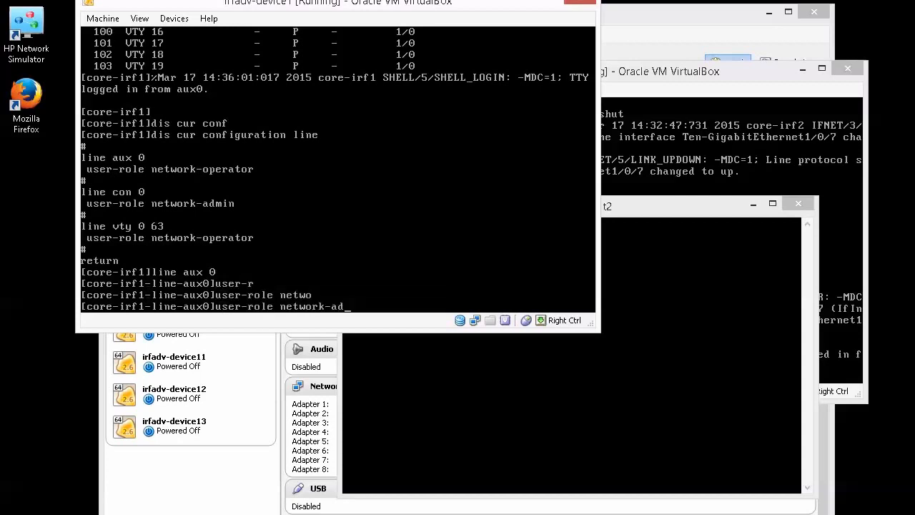
key("Tab")
key("Return")
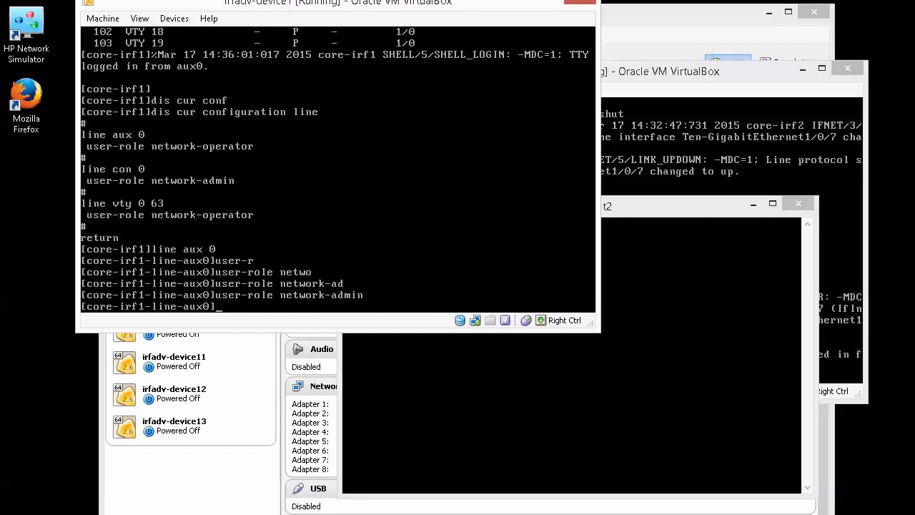
key("Control_R")
left_click(423, 514)
- Reopen the saved core-irf-unit1 PuTTY session and log in with an empty password
left_click(423, 513)
left_click(443, 349)
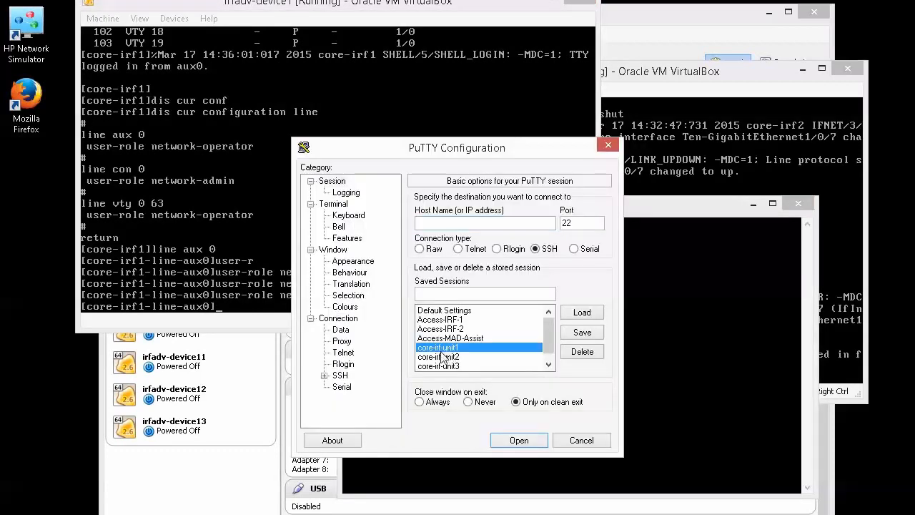
left_click(585, 314)
left_click(522, 440)
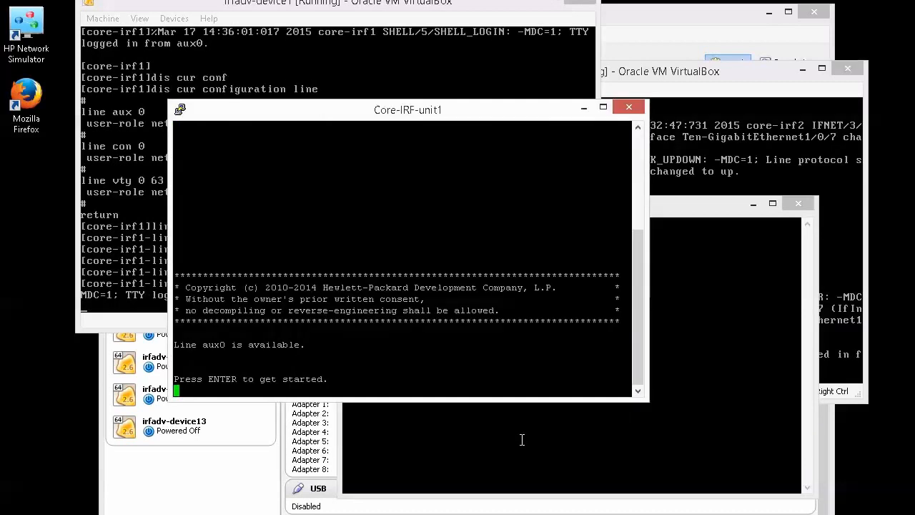
key("Return")
key("Return")
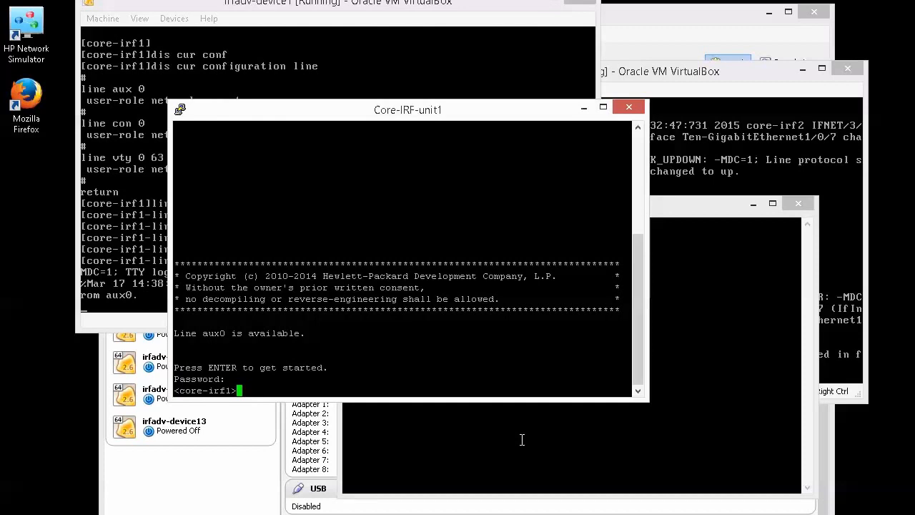
key("Return")
- In system view, list the full command set, aaa through crypto-engine, then stop the listing
type("sys")
key("Return")
type("?")
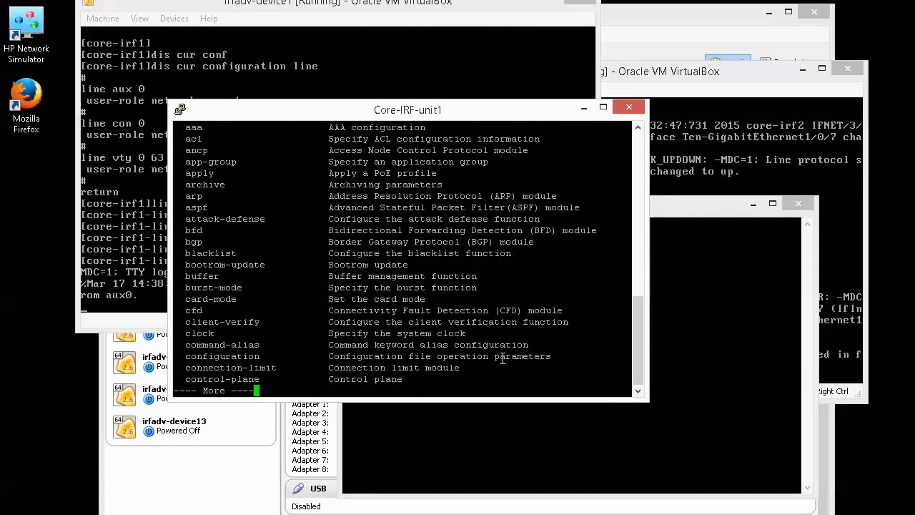
scroll(356, 289, "up", 4)
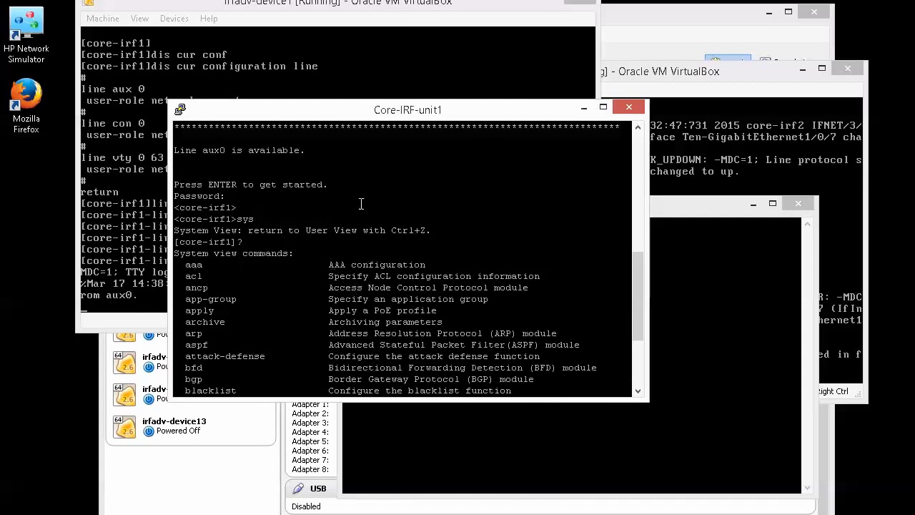
left_click_drag(377, 109, 274, 206)
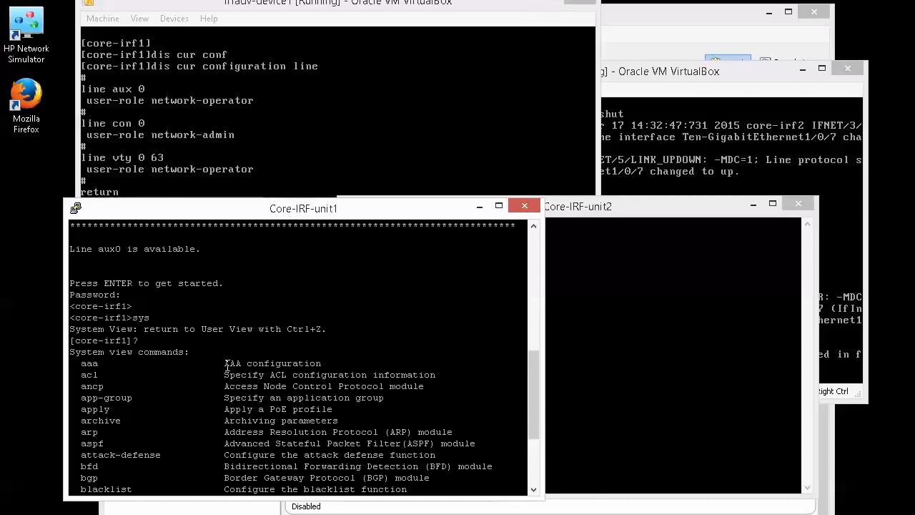
key("Return")
key("Return")
key("Return")
key("ctrl+c")
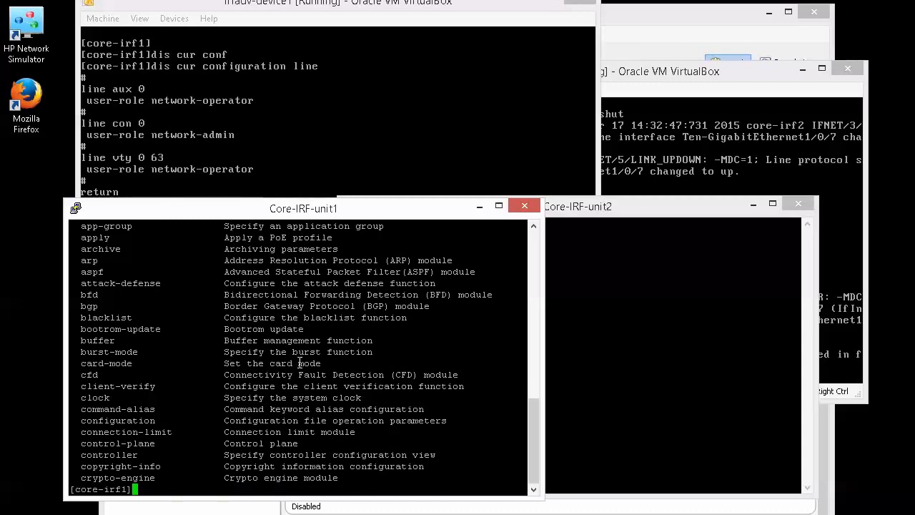
left_click_drag(317, 207, 308, 248)
left_click(275, 161)
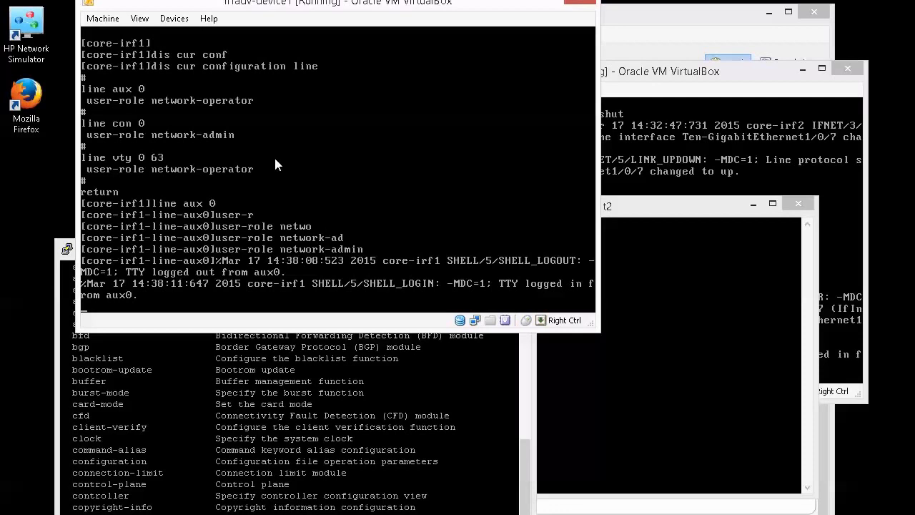
- Enter the line aux 0 view on core-irf2 in the irfadv-device2 console
left_click(727, 159)
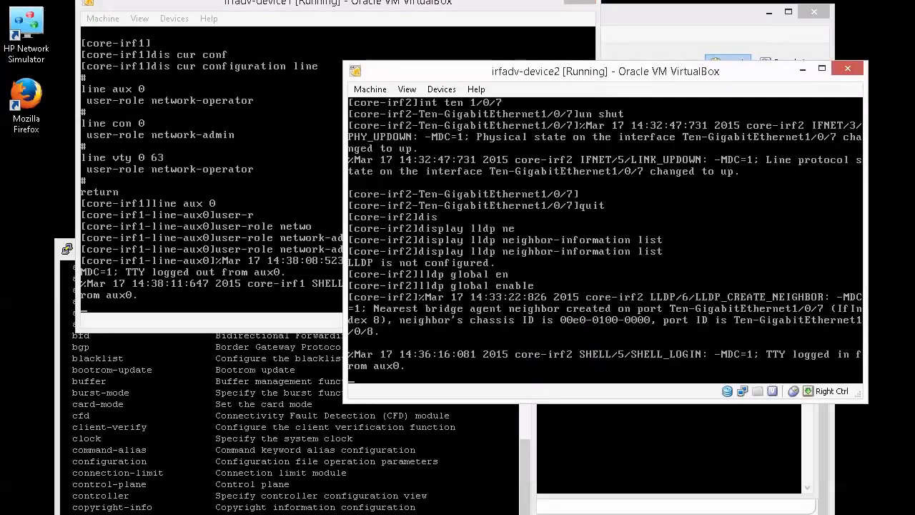
key("Return")
key("Return")
key("Return")
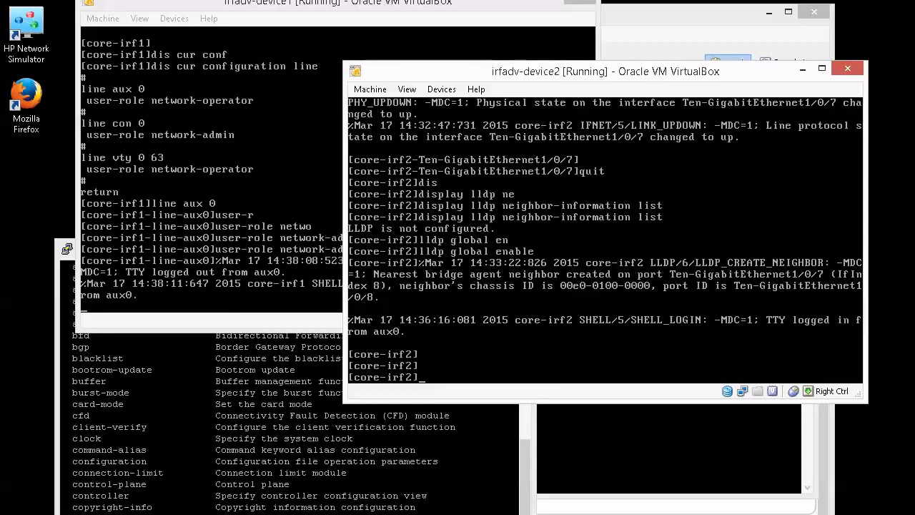
type("line aux 0")
key("Return")
- Assign user-role network-admin to core-irf2's AUX 0 and quit back to system view
type("user")
key("Tab")
type("et")
key("Tab")
type("admin")
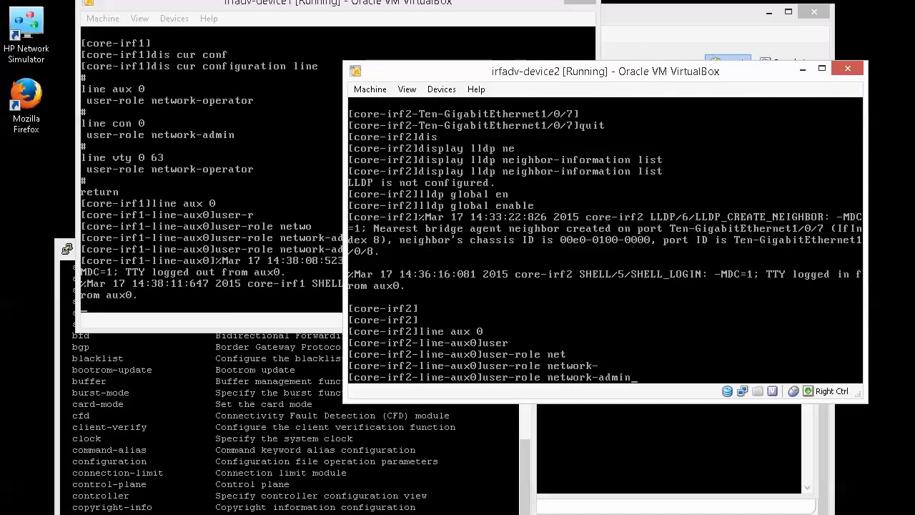
key("Return")
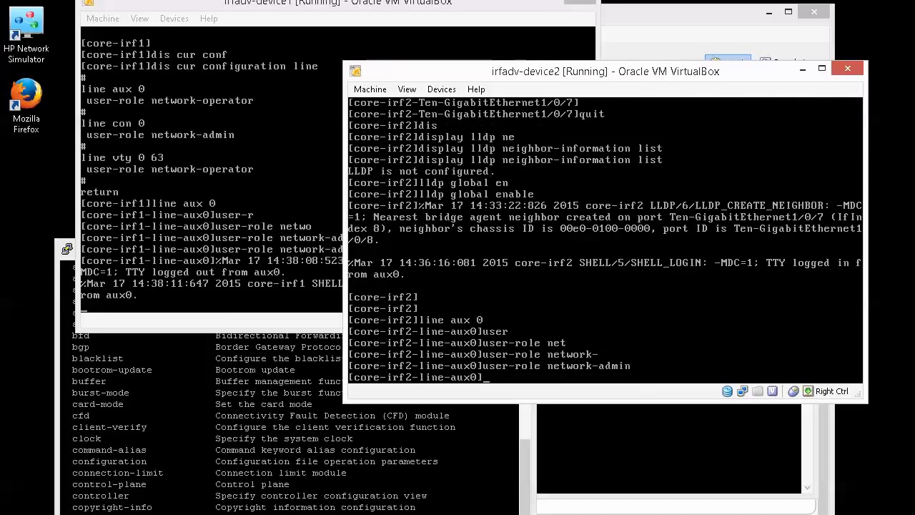
type("quit")
key("Return")
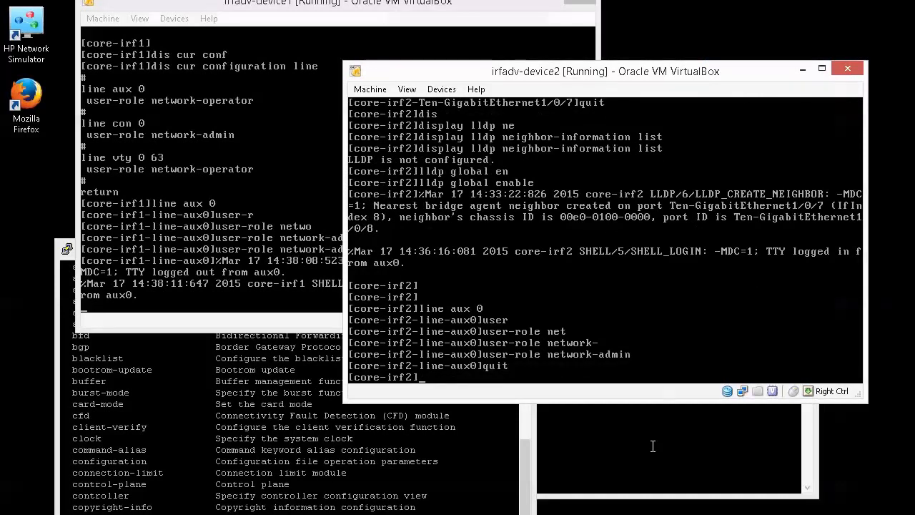
left_click(648, 460)
- Log out and back into core-irf2, enter system view and run dis line
type("quit")
key("Return")
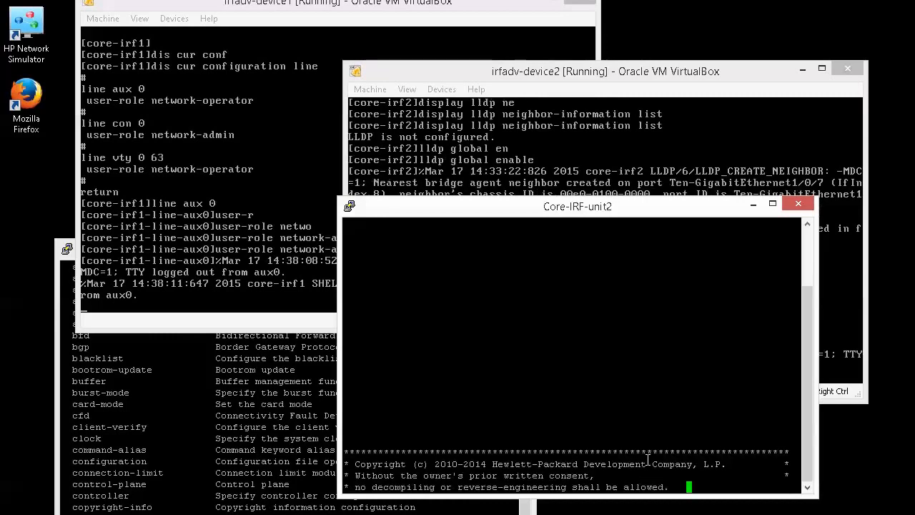
key("Return")
key("Return")
key("Return")
type("sys")
key("Return")
type("dis line")
key("Return")
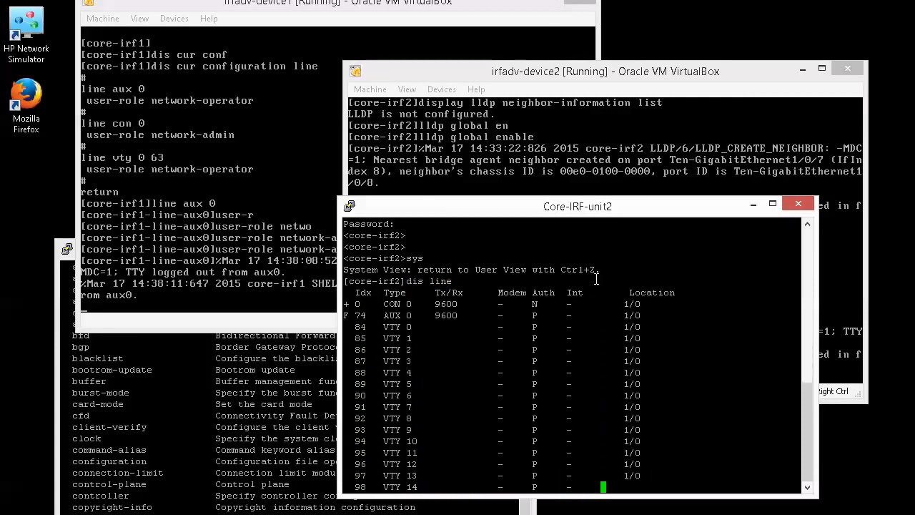
- Highlight the 74 AUX 0 row in the line table, then stop the paged listing
left_click_drag(352, 246, 418, 246)
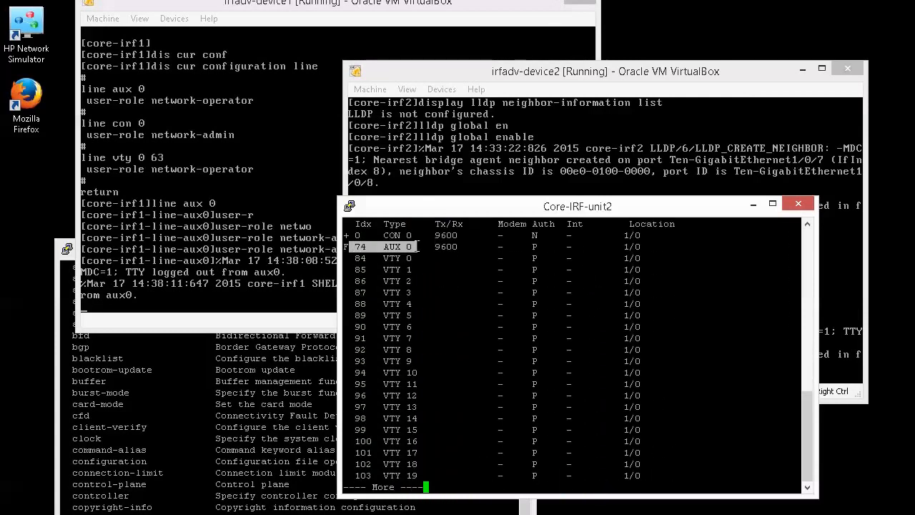
scroll(498, 272, "up", 4)
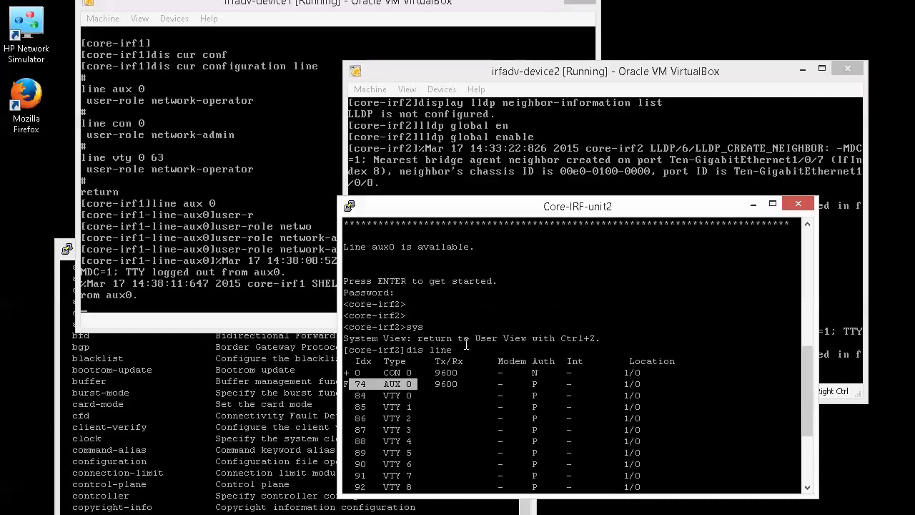
left_click_drag(406, 349, 459, 349)
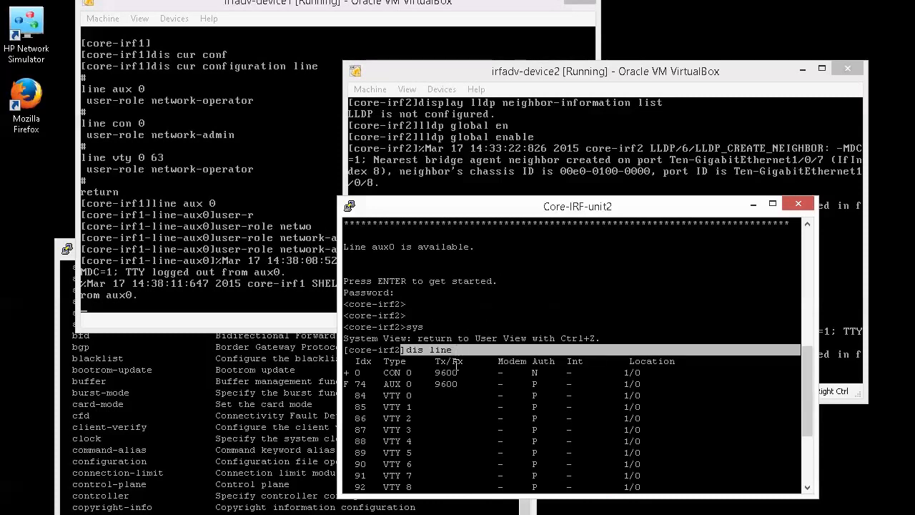
left_click_drag(352, 384, 414, 384)
left_click(428, 381)
scroll(428, 381, "down", 5)
key("ctrl+c")
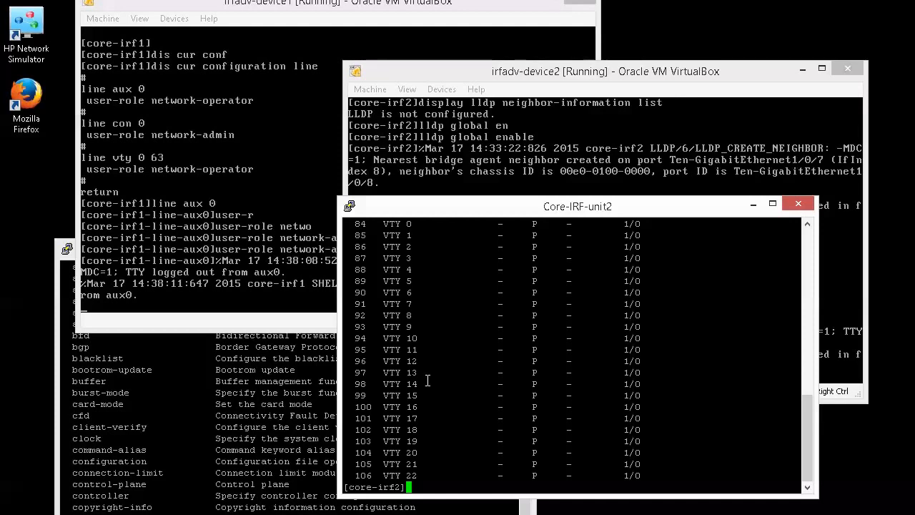
- Save the core-irf2 configuration with save safely force
type("s s f")
key("BackSpace")
key("BackSpace")
key("BackSpace")
key("BackSpace")
key("BackSpace")
type("save")
key("Tab")
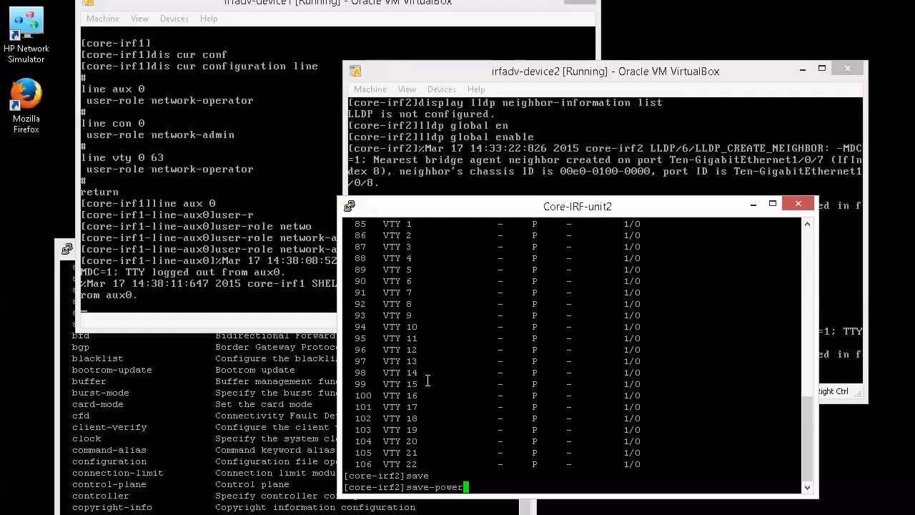
key("Tab")
type("saf")
key("Tab")
type("force")
key("Return")
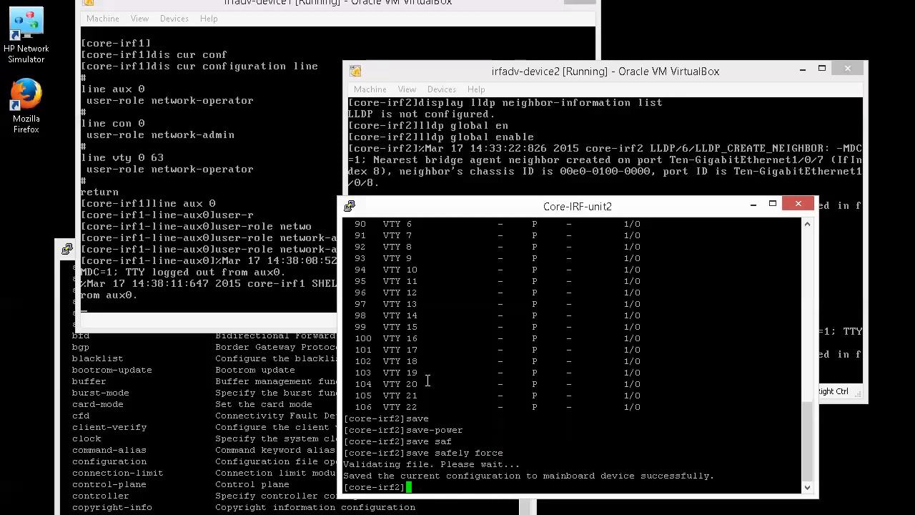
key("Return")
key("Return")
- Renumber IRF member 1 to 2 with irf member 1 renumber 2, confirming Y
type("irf")
key("Tab")
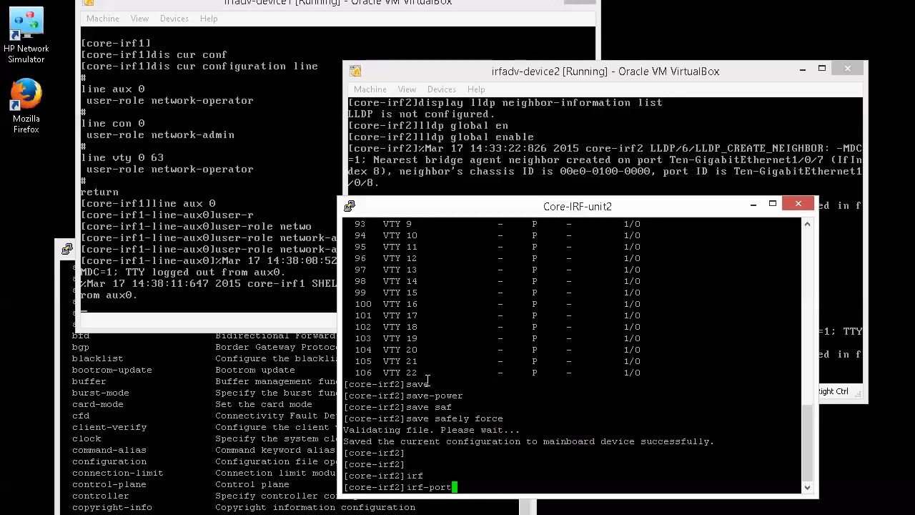
key("Tab")
key("Tab")
type("mem")
key("Tab")
type("1 ")
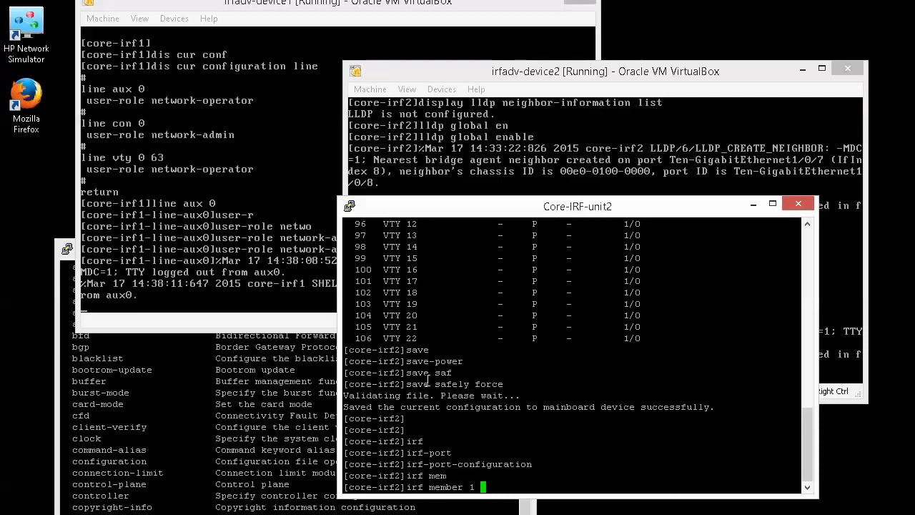
type("renumber 2")
key("Tab")
type("2")
key("Return")
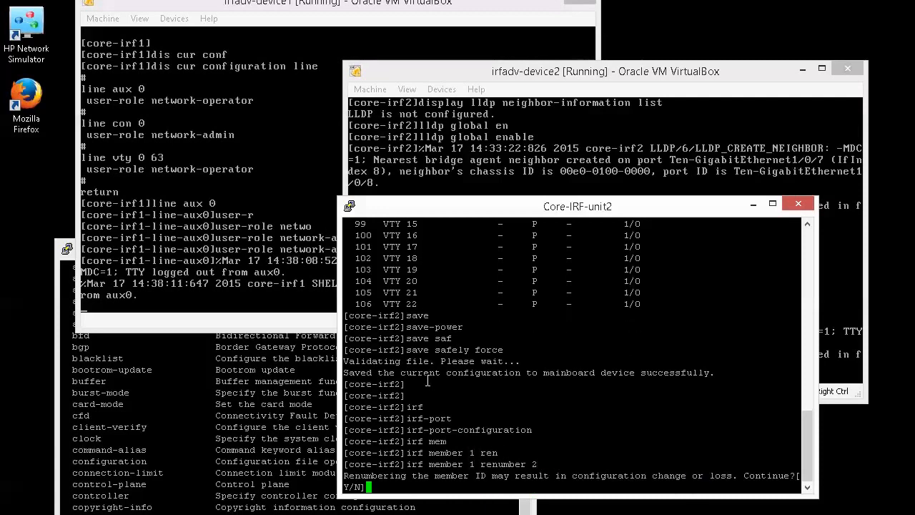
type("y")
key("Return")
key("Return")
key("Return")
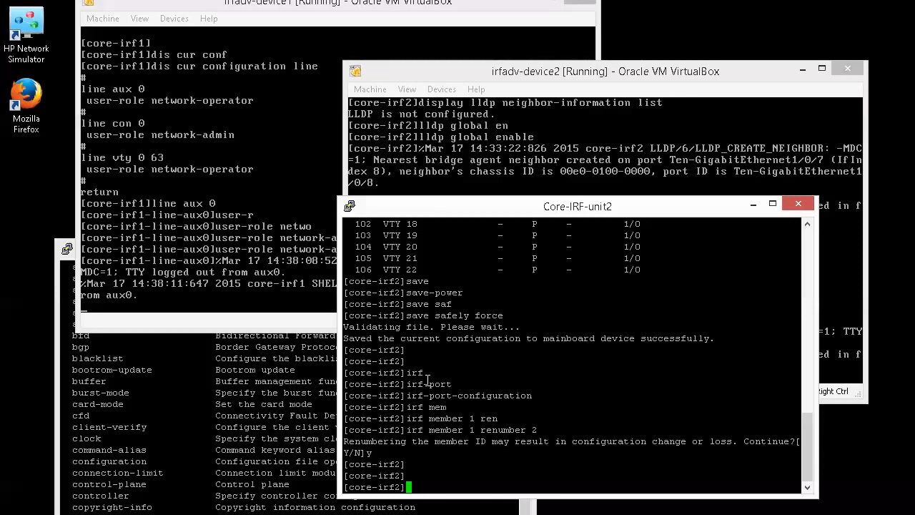
- Check the AUX 0 entry with dis line, return to user view and type reboot force
type("dis line")
key("Return")
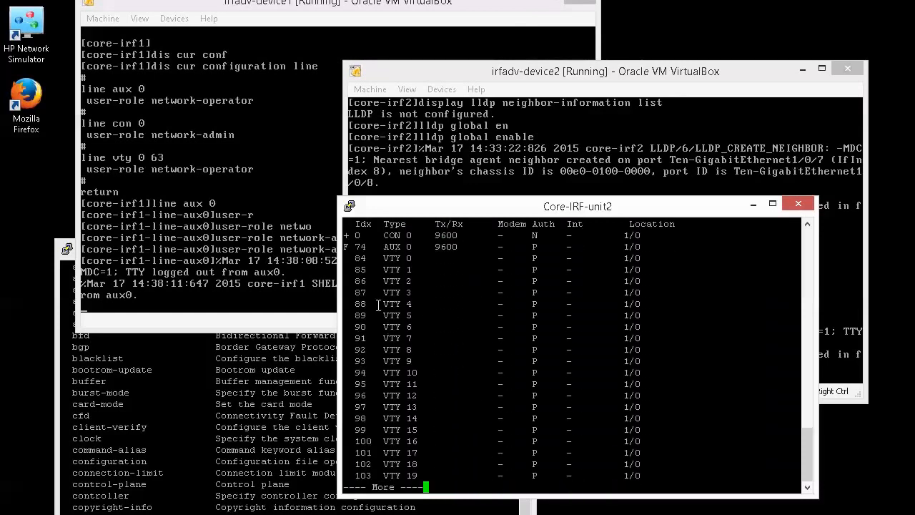
left_click_drag(356, 246, 417, 244)
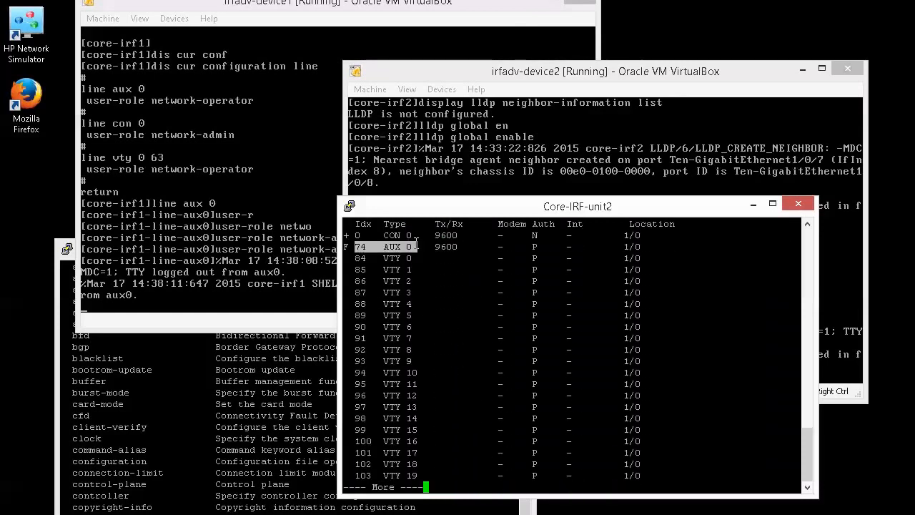
left_click(424, 247)
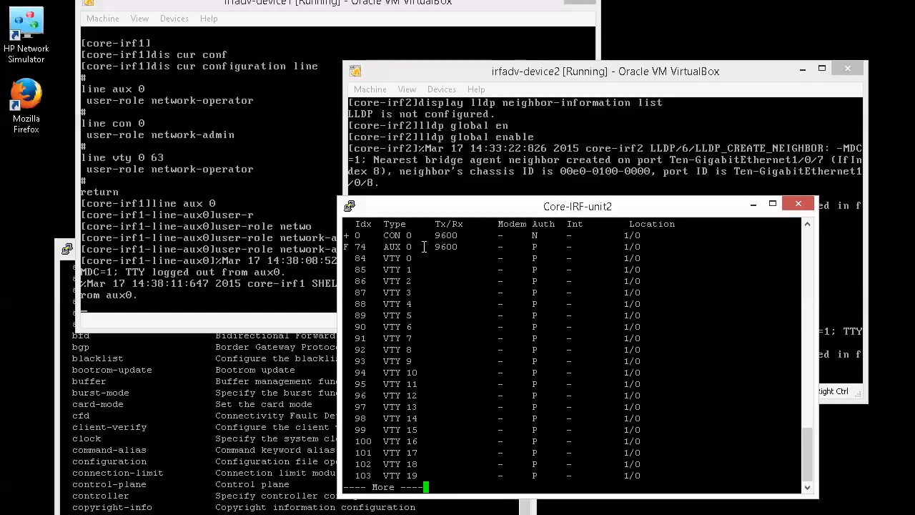
key("ctrl+c")
type("quit")
key("Return")
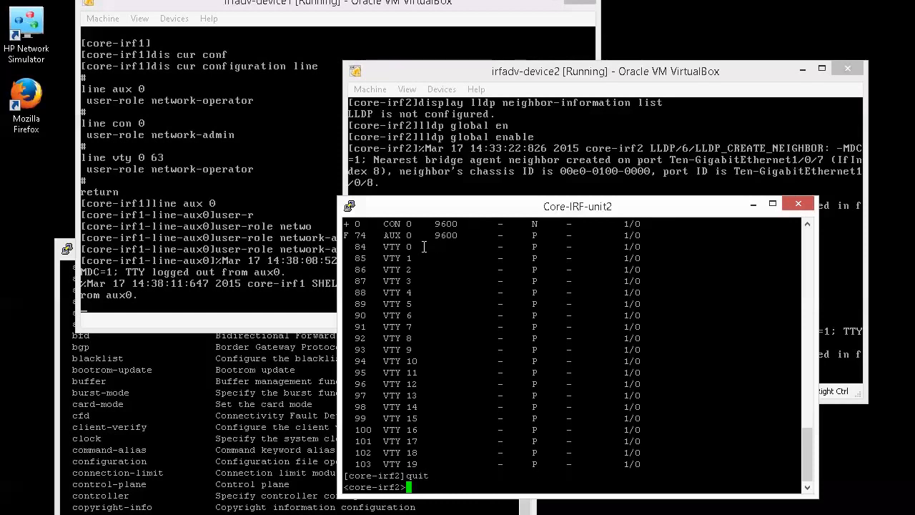
type("reboot force")
- Force-reboot core-irf2, confirming with Y
key("Return")
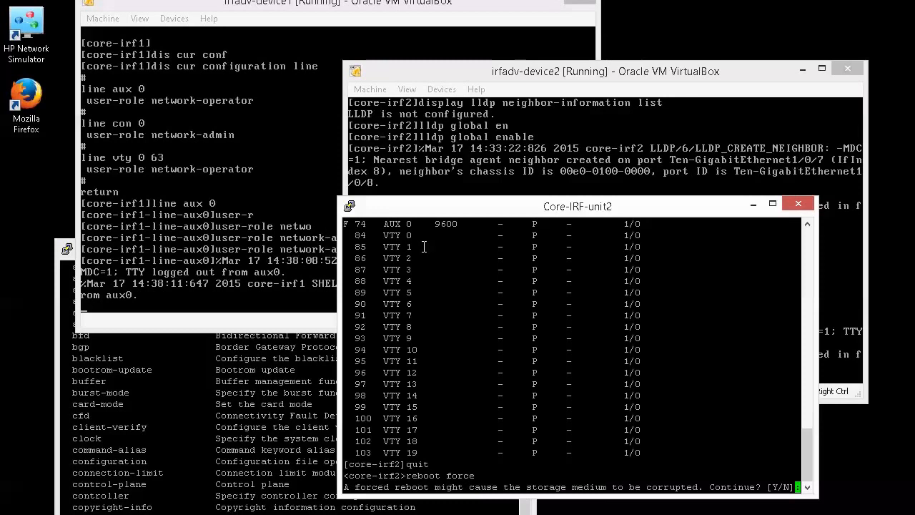
type("y")
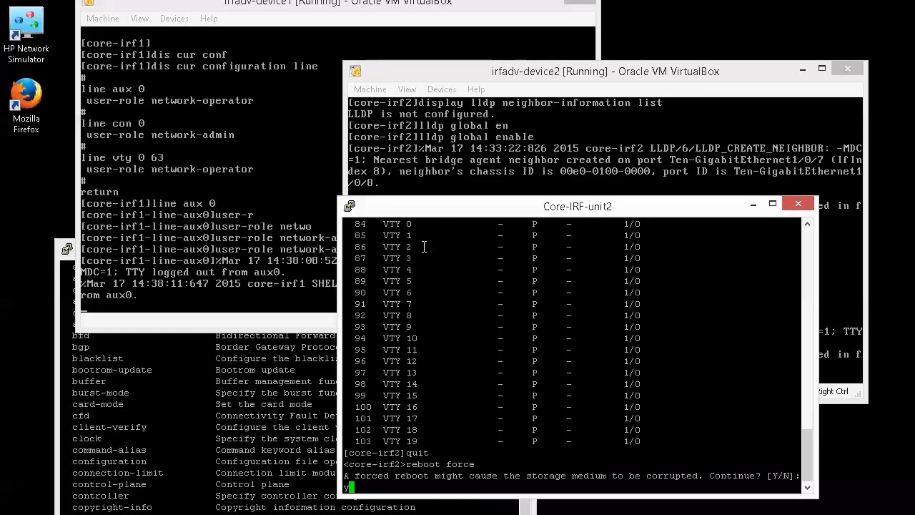
key("Return")
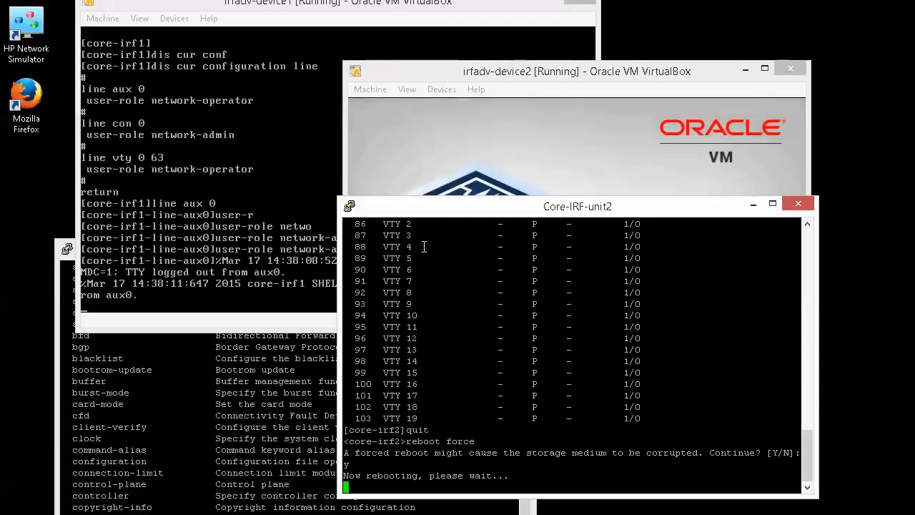
left_click_drag(524, 207, 494, 295)
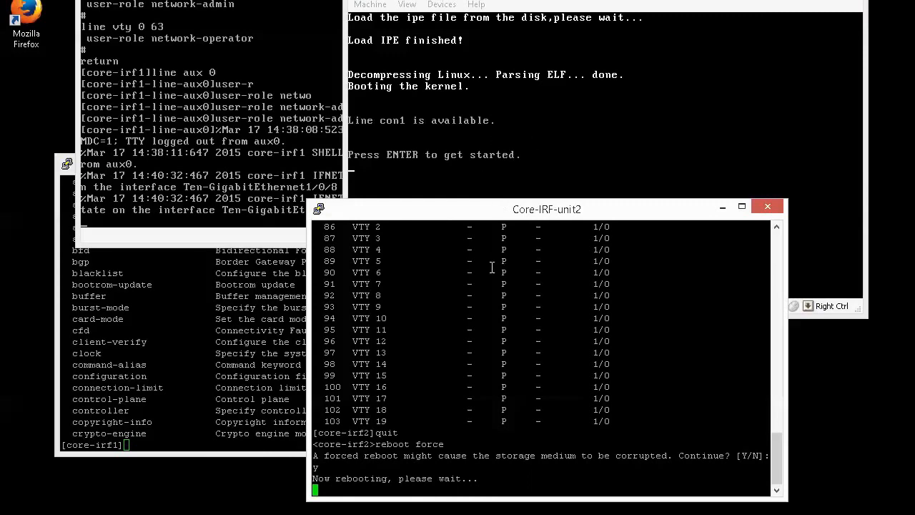
- After reboot, enter system view and list commands: only display, local-user, quit, return, switchto
key("Return")
type("sys")
key("Return")
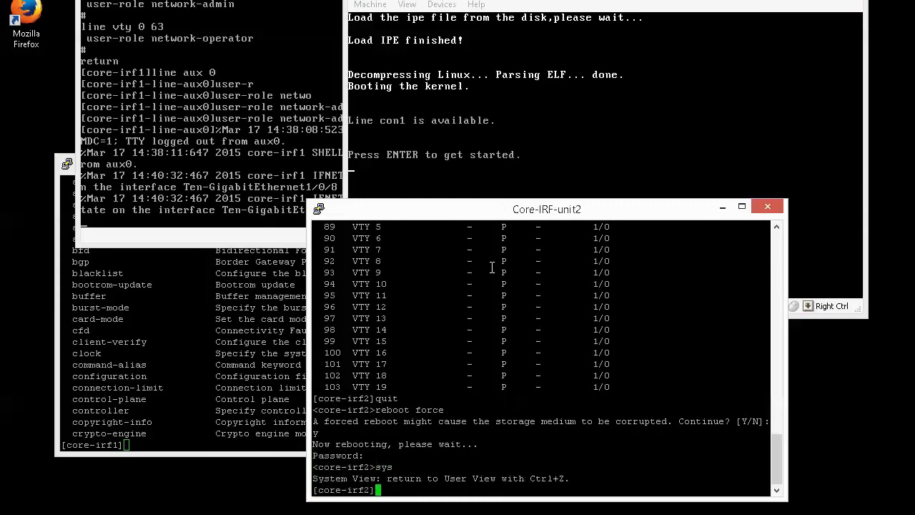
type("?")
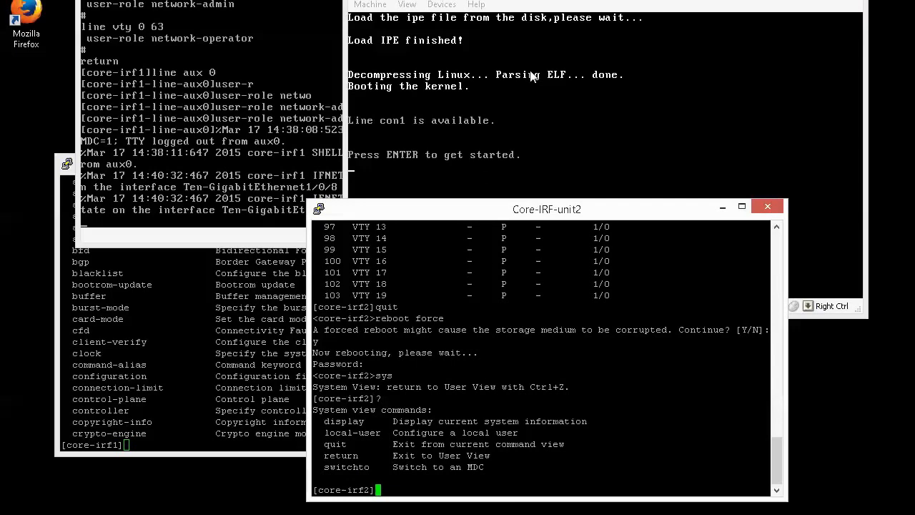
left_click(524, 107)
key("Return")
key("Return")
key("Return")
- Run dis line in the VM console to see lines at location 2/0
type("dis line")
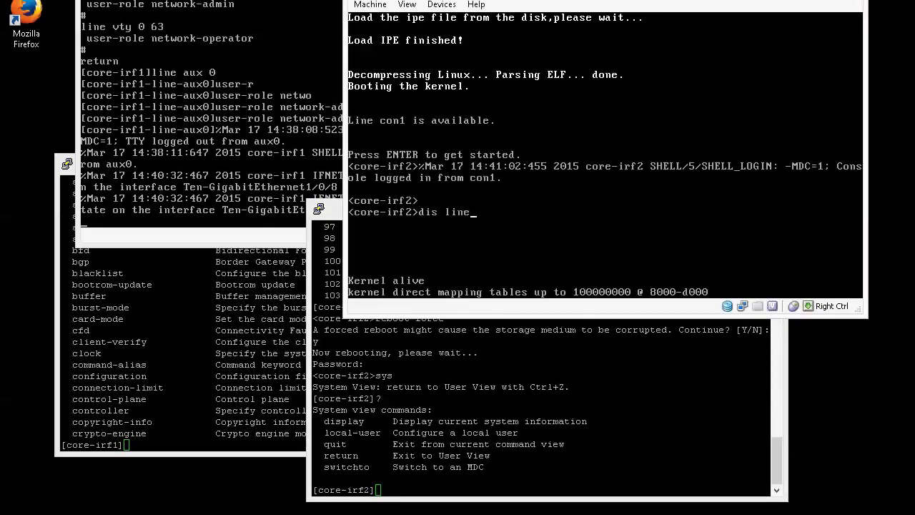
key("Return")
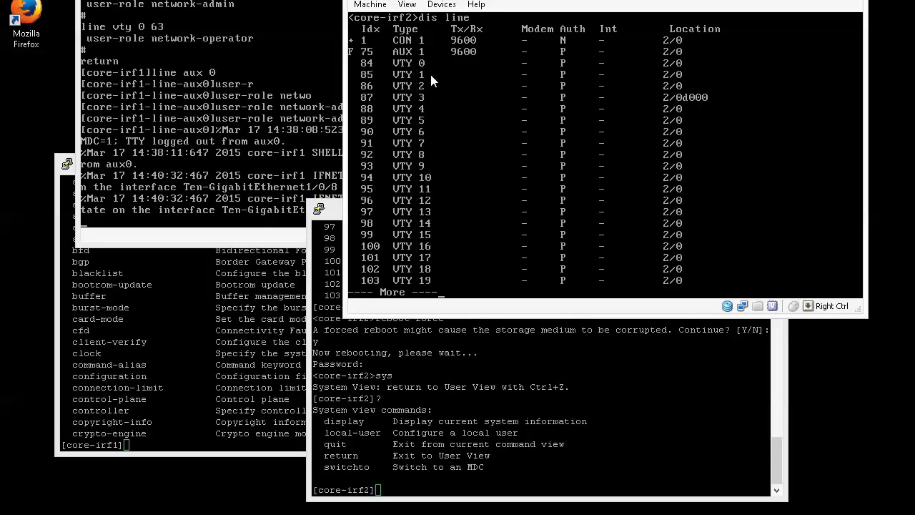
left_click(432, 93)
key("q")
- In system view, renumber IRF member 2 back to 1, confirming with Y
type("sys")
key("Return")
type("irf ")
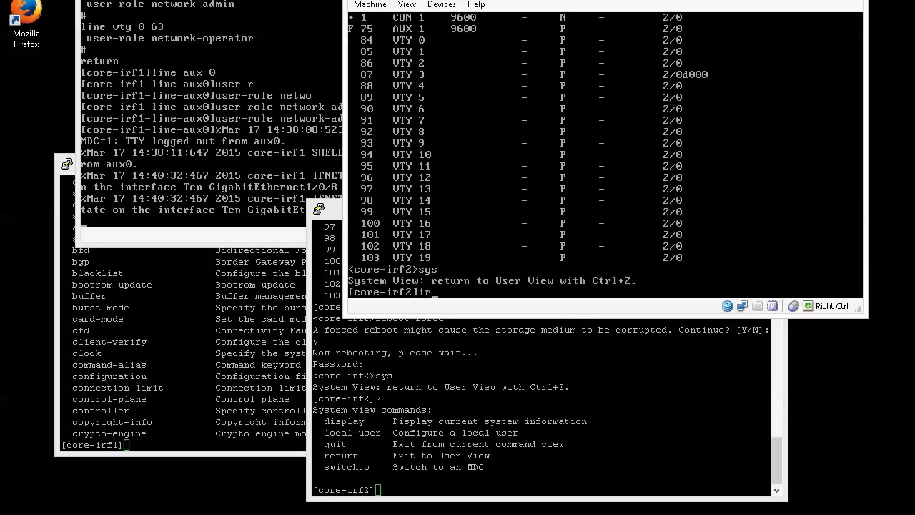
type("mem 2 ren 1")
key("Return")
type("y")
key("Return")
- Return to user view and force-reboot core-irf2, confirming with Y
type("quit")
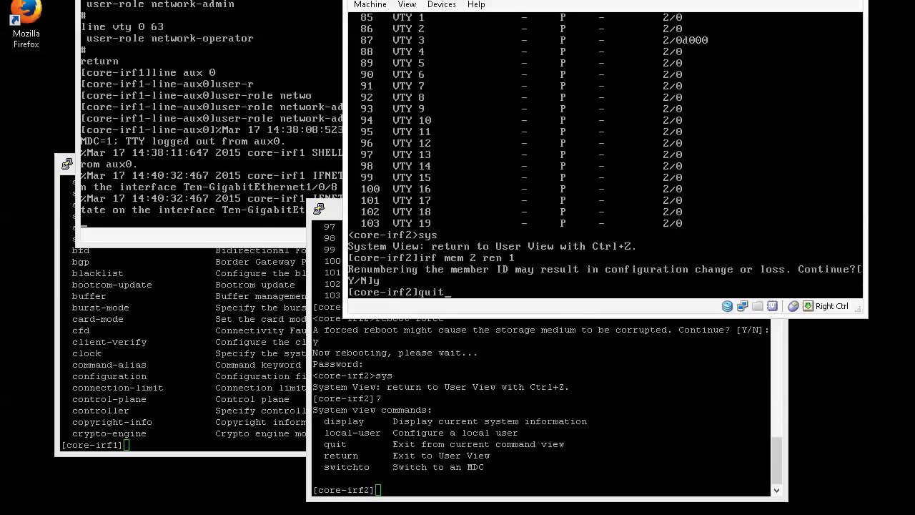
key("Return")
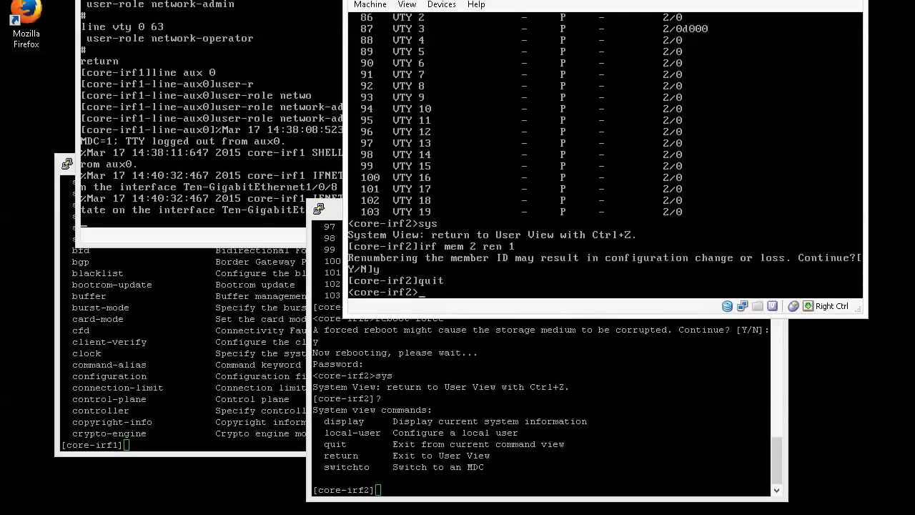
type("reboot force")
key("Return")
type("y")
key("Return")
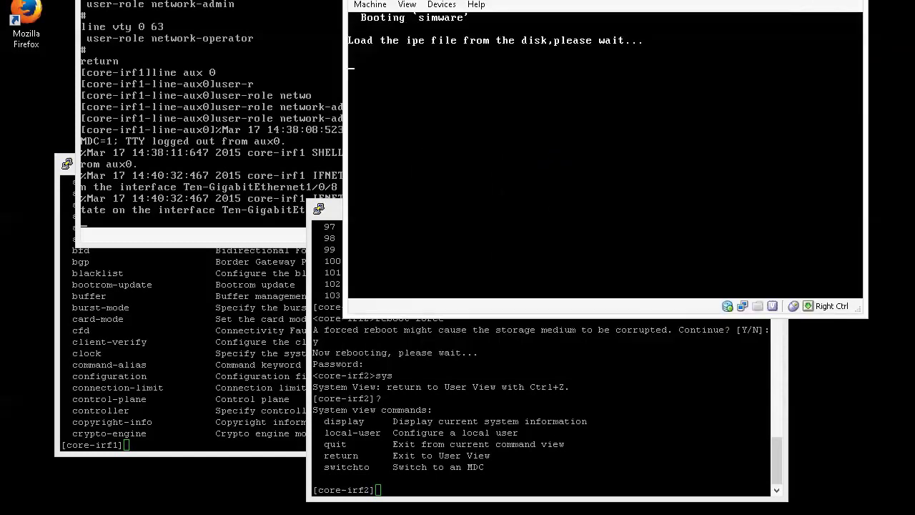
- Run display irf on the rebooted core-irf2 console
left_click(492, 174)
key("Return")
key("Return")
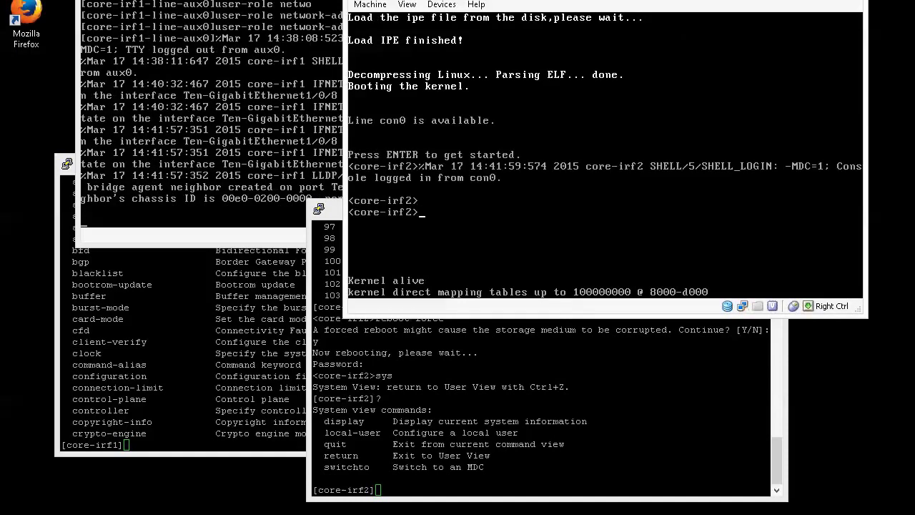
type("dis irf")
key("Tab")
key("Tab")
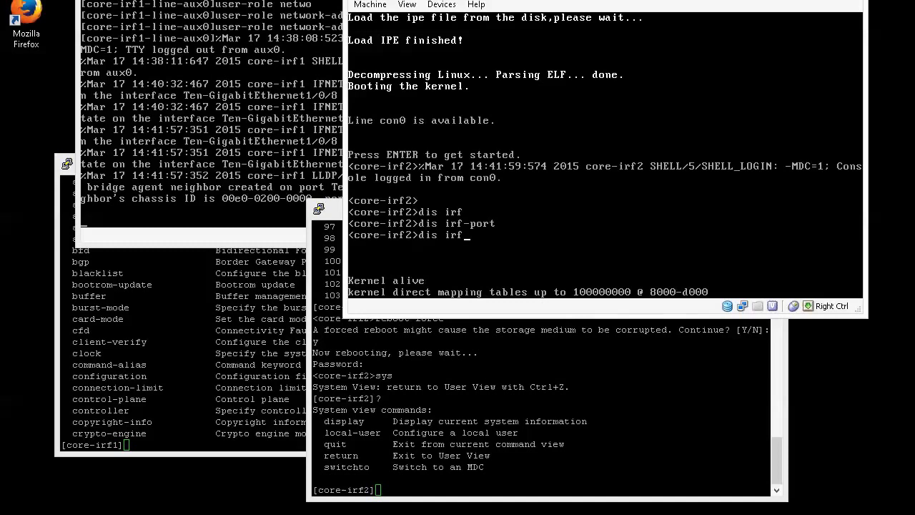
key("Return")
- List the switch's user lines with dis line, then stop the paged output
key("Control_R")
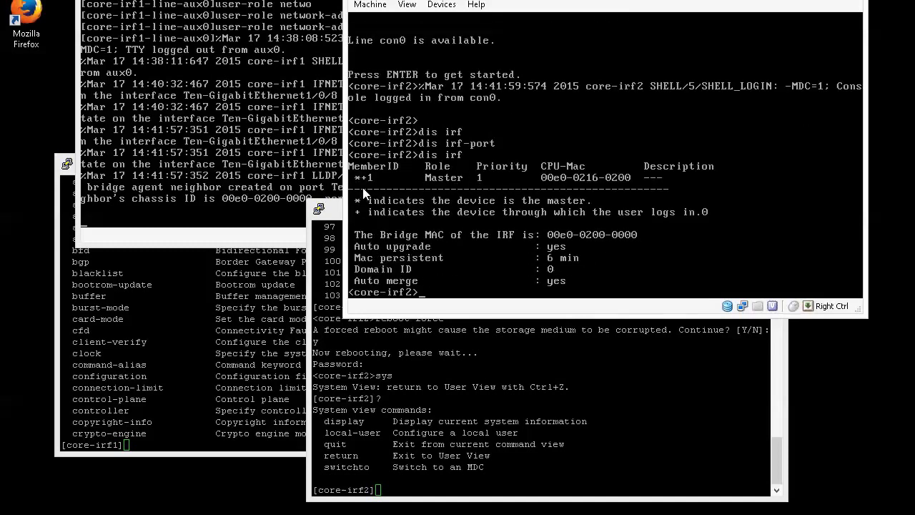
left_click(444, 199)
type("dis line")
key("Return")
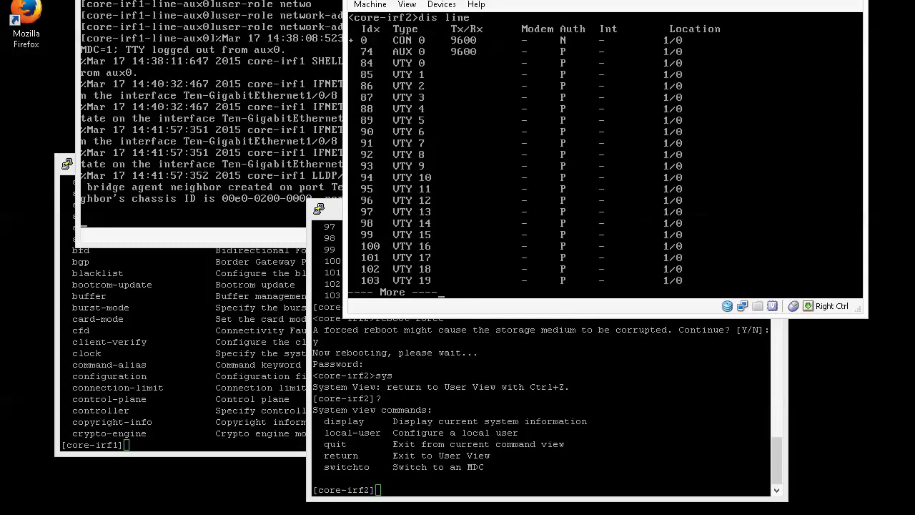
key("Control_R")
left_click(470, 106)
key("ctrl+c")
- Show the line section of the running configuration with dis current-configuration configuration line
type("dis cur")
key("Tab")
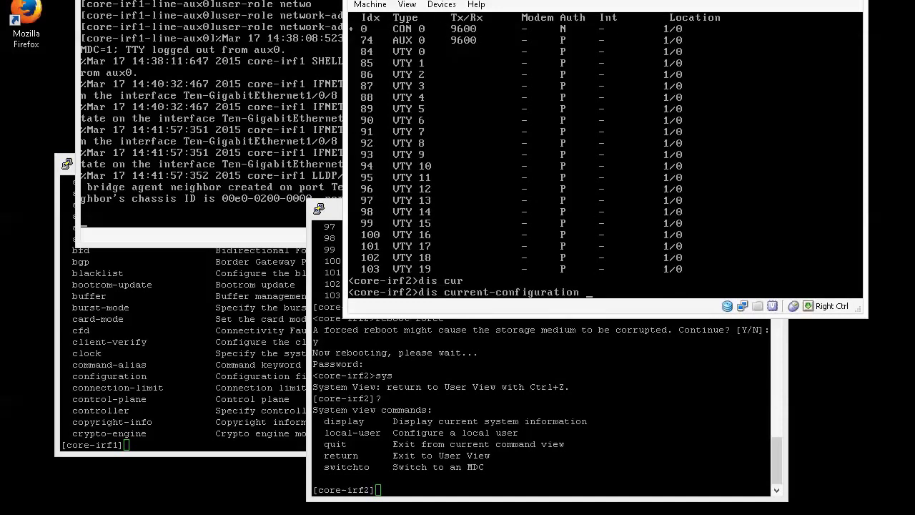
type("conf")
key("Tab")
type("line")
key("Return")
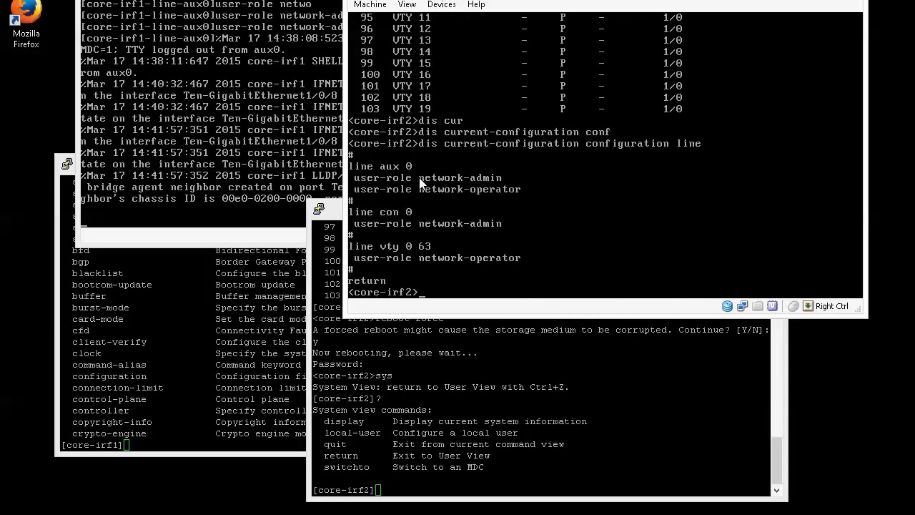
left_click(472, 194)
- Enter system view and the AUX line class view ('line class aux') on core-irf2
type("sys")
key("Return")
type("line")
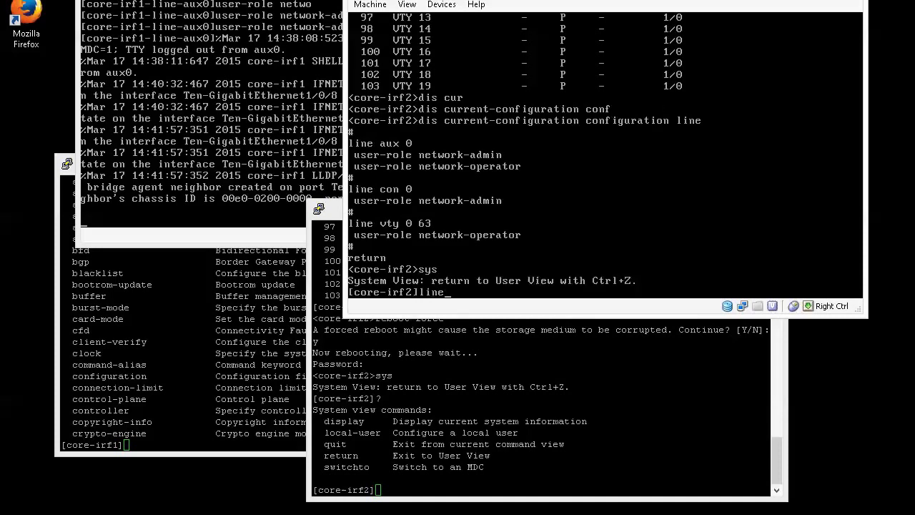
type(" aux")
key("BackSpace")
key("BackSpace")
key("BackSpace")
type("clas")
key("Tab")
type("aux")
key("Return")
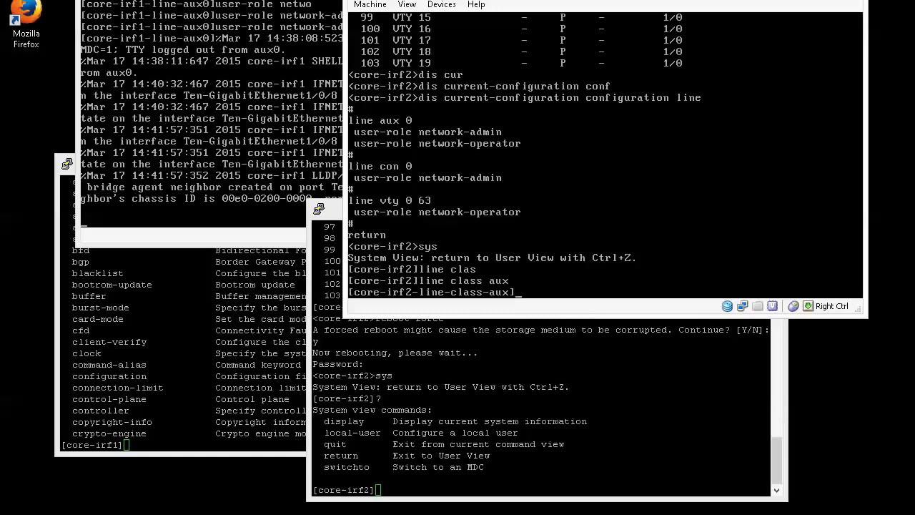
- Set the AUX line class to authentication-mode none and user-role network-admin
type("auth")
key("Tab")
type("none")
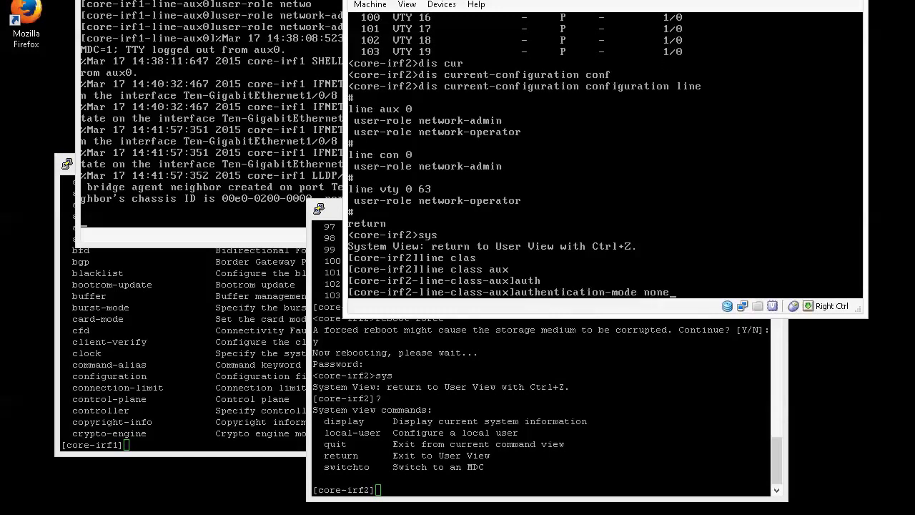
key("Return")
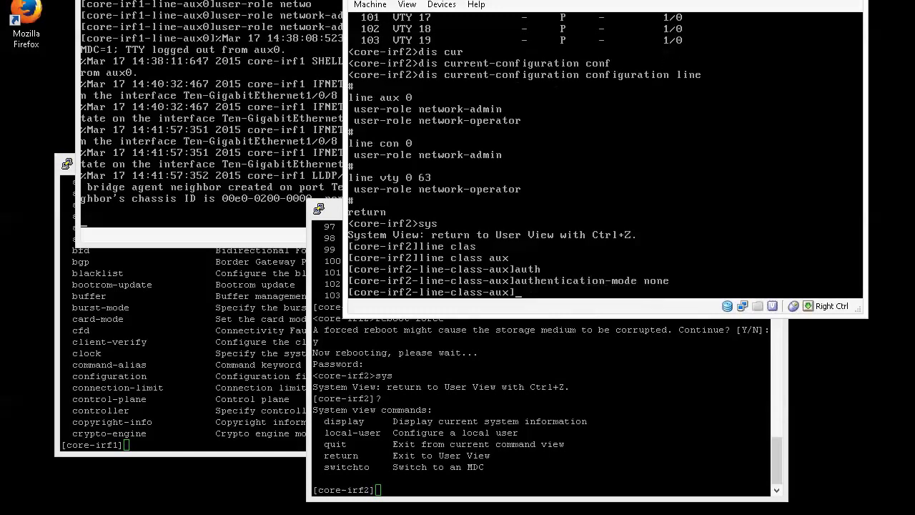
type("user")
key("Tab")
type("net")
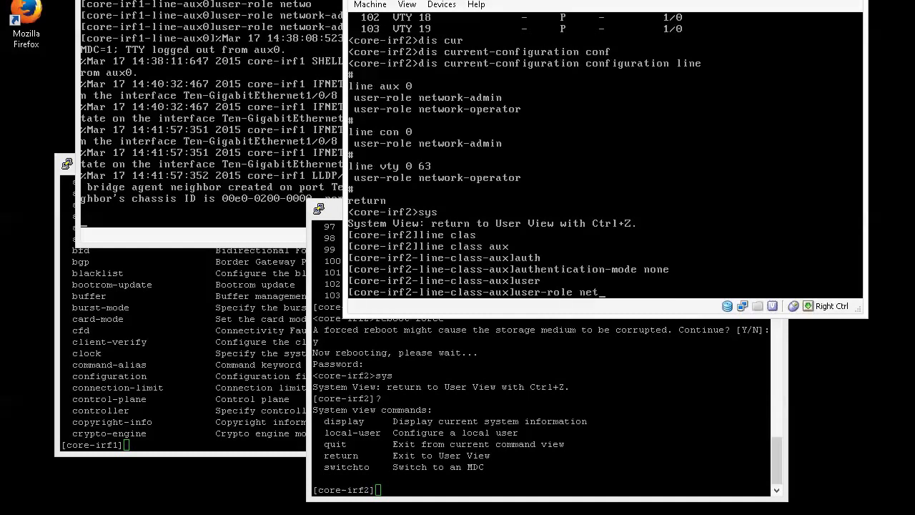
key("Tab")
type("ad")
key("Tab")
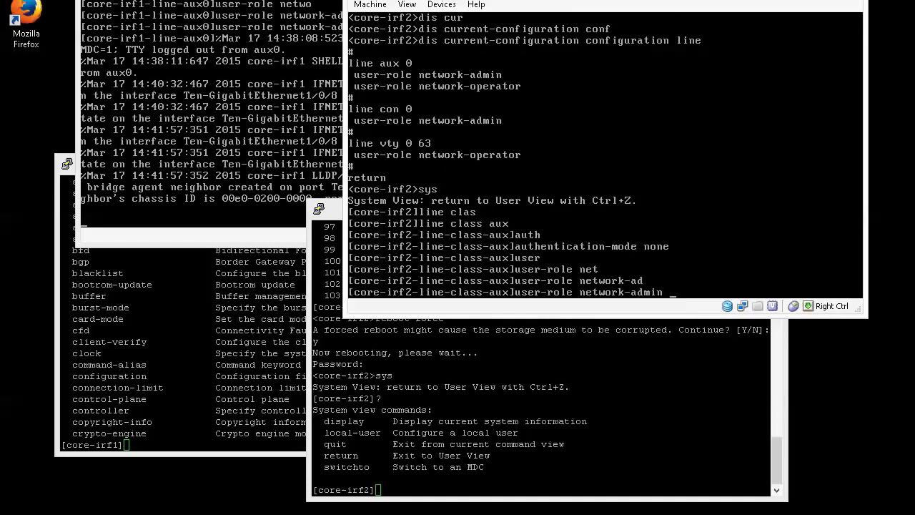
key("Return")
- Review the AUX class settings with 'dis this', quit, then run 'dis cur config line'
key("Return")
type("dis this")
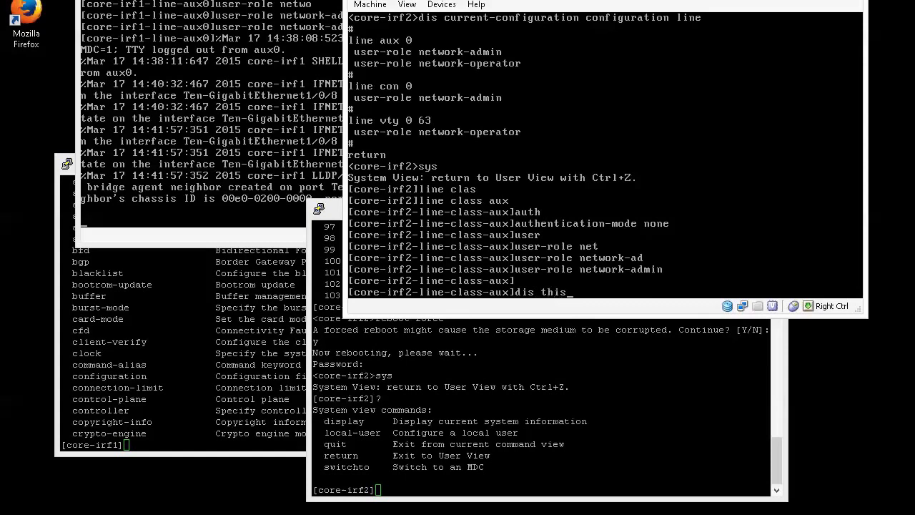
key("Return")
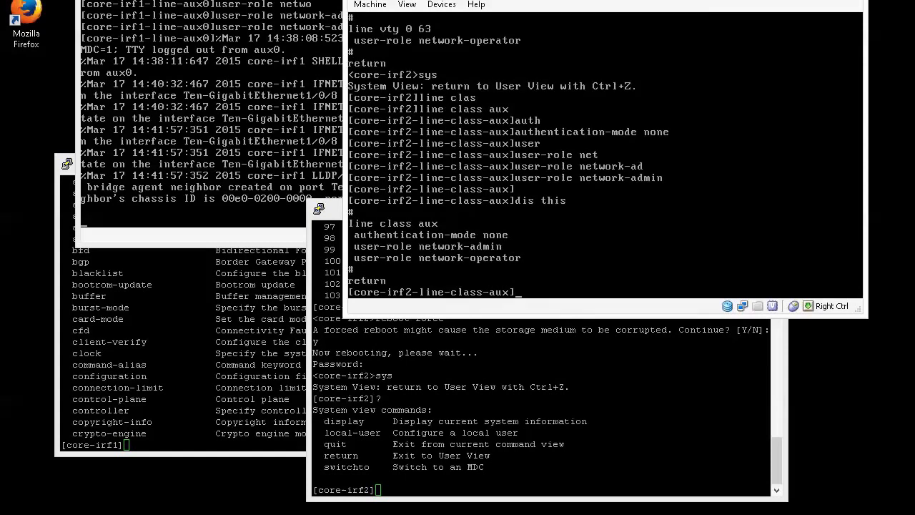
type("quit")
key("Return")
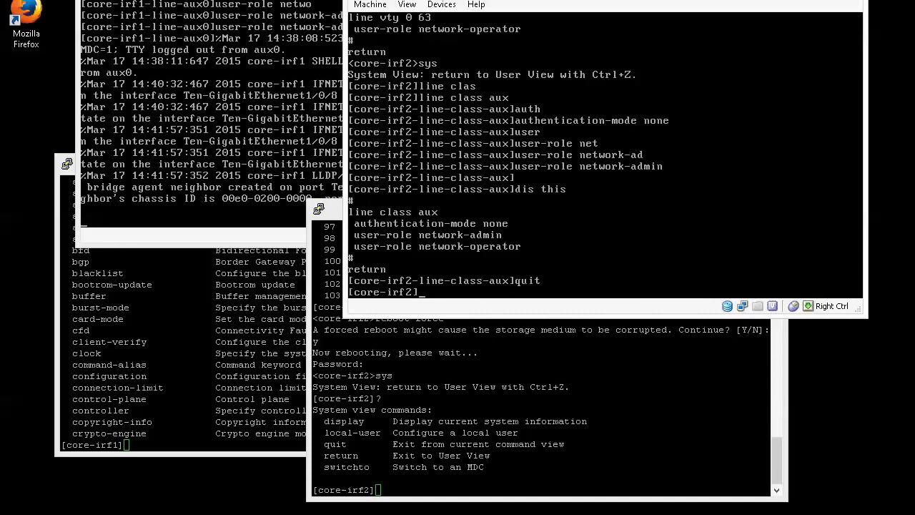
type("dis cur config line")
key("Return")
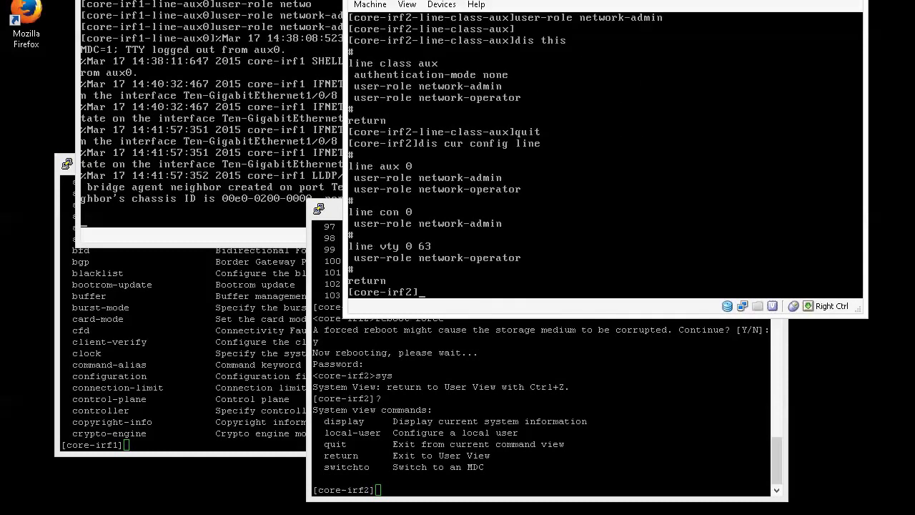
key("Return")
key("Return")
- Save core-irf2's configuration with 's s f' and leave system view
type("s s f")
key("Return")
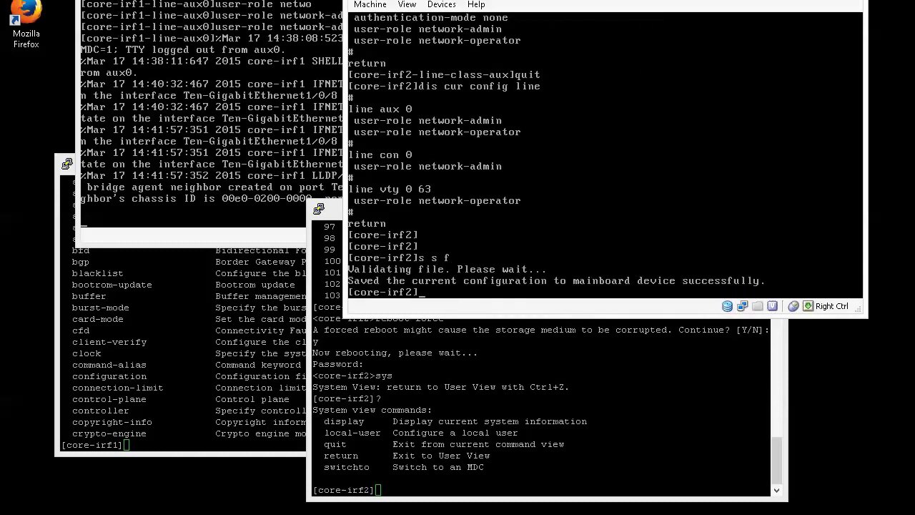
type("quit")
key("Return")
- Renumber IRF member 1 to member 2 and confirm the change
type("sys")
key("Return")
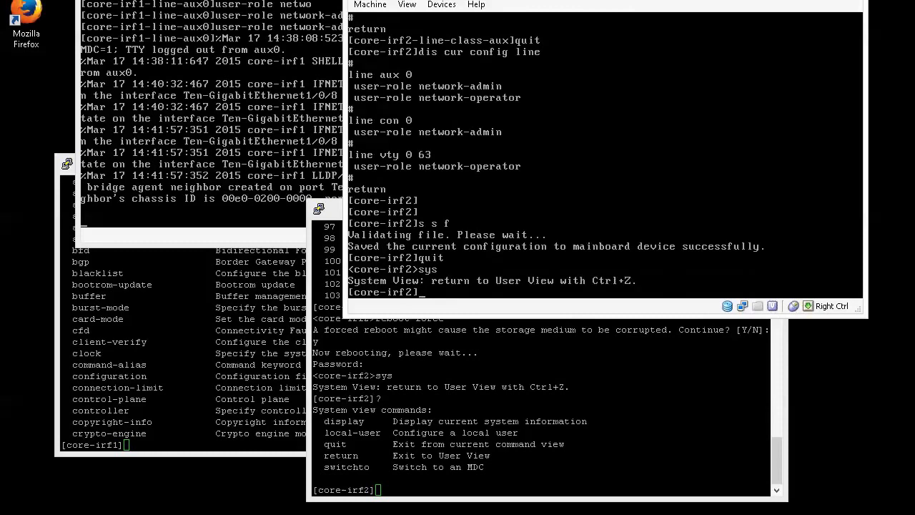
type("irf member 1 renumber 2")
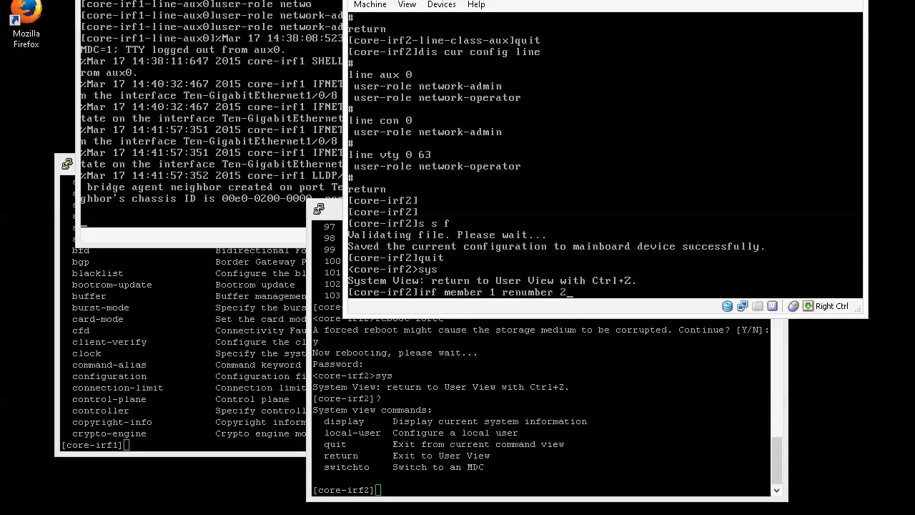
key("Return")
type("y")
key("Return")
- Leave system view and force-reboot the switch with 'reboot force', confirming with y
type("quit")
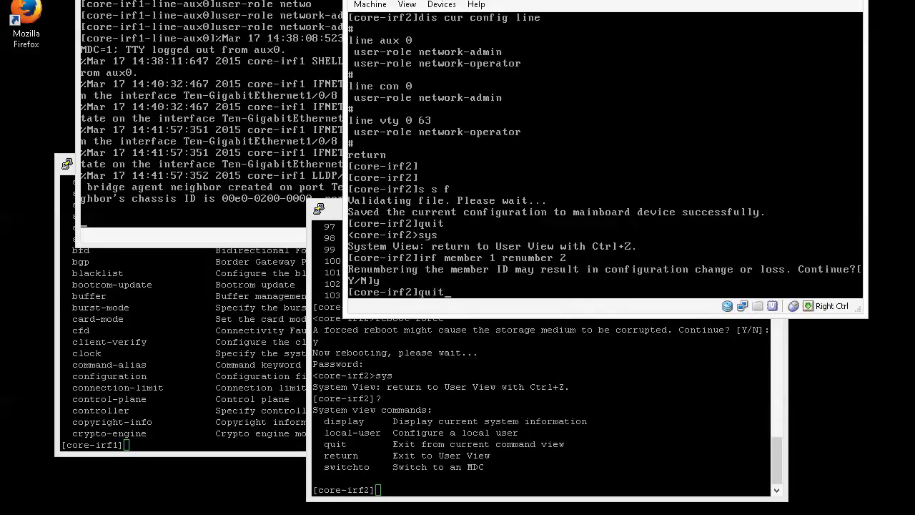
key("Return")
type("reboot force")
key("Return")
type("y")
key("Return")
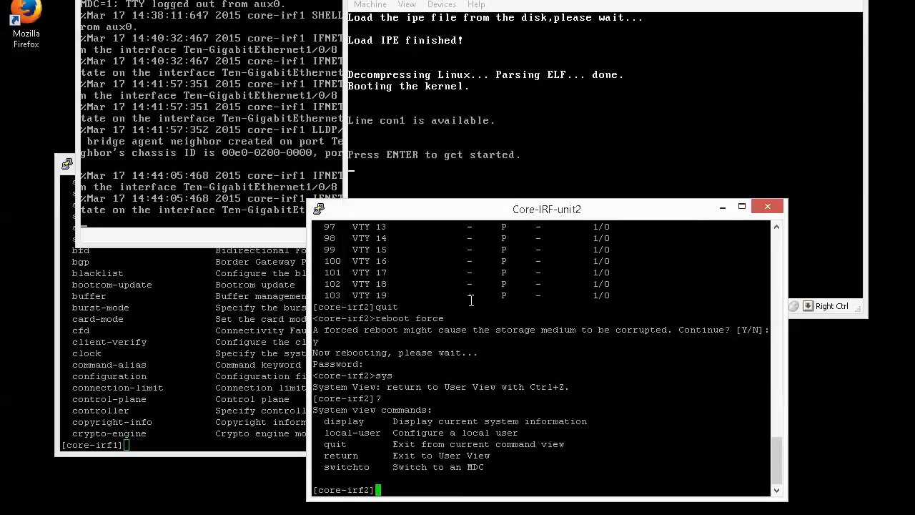
- In the Core-IRF-unit2 PuTTY session, enter system view and browse the available commands
key("ctrl+z")
key("Return")
key("Return")
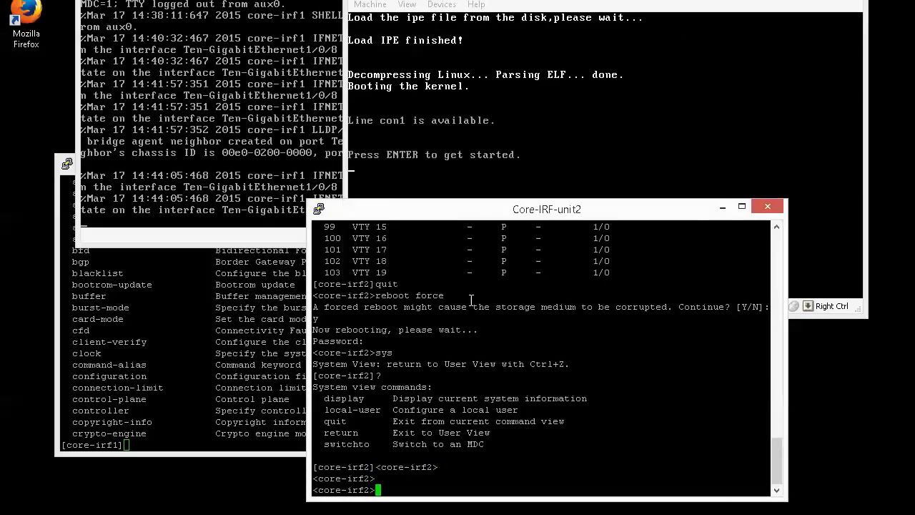
type("sys")
key("Return")
type("?")
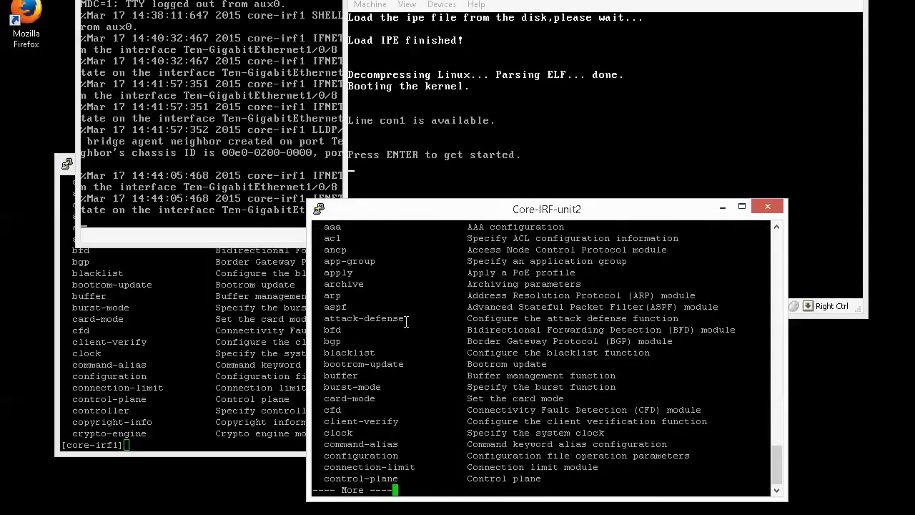
key("ctrl+c")
- Run 'display line' and highlight the AUX 1 row at location 2/0
type("dis line")
key("Tab")
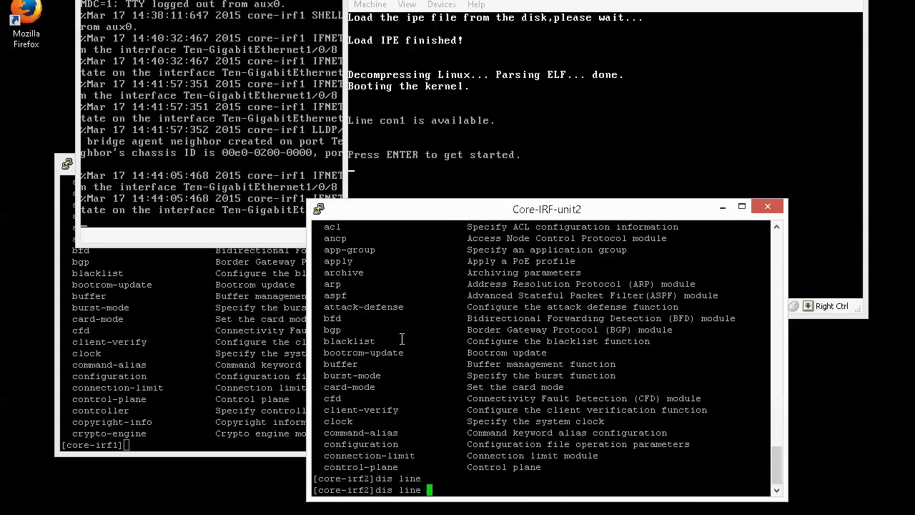
key("Return")
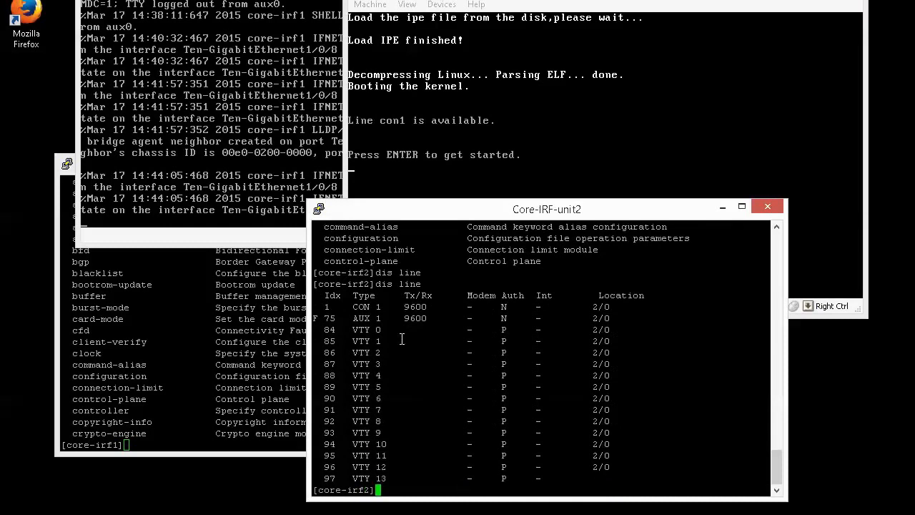
left_click_drag(315, 319, 391, 319)
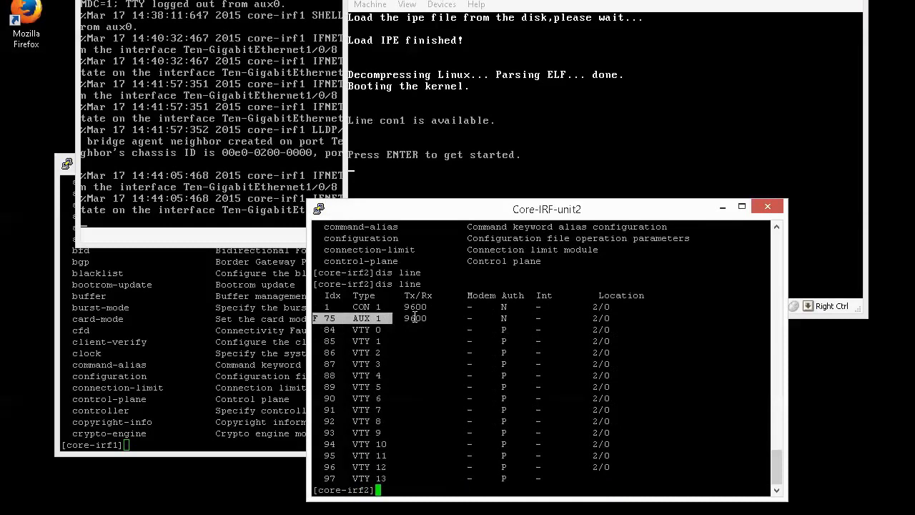